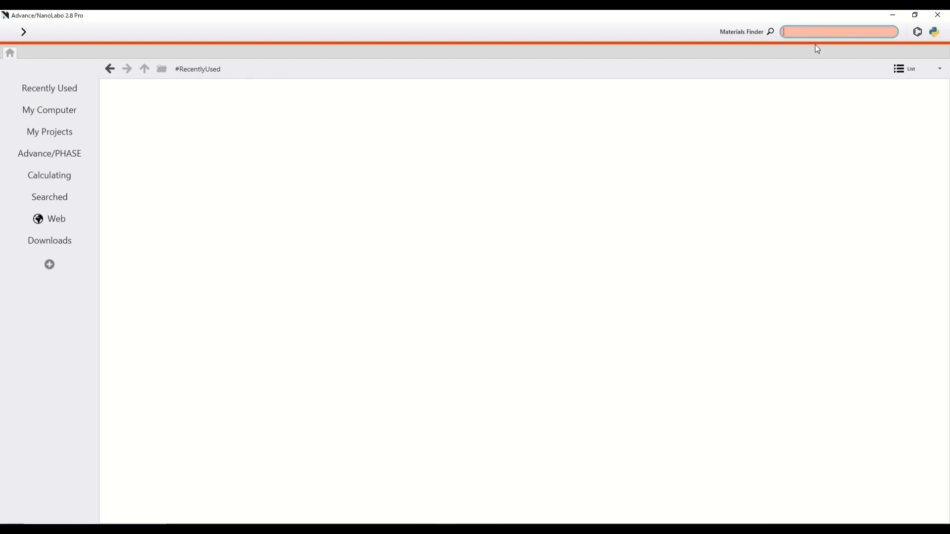
Search the materials database for Si and open the structure mp-149.cif.
text(Si)
key(Return)
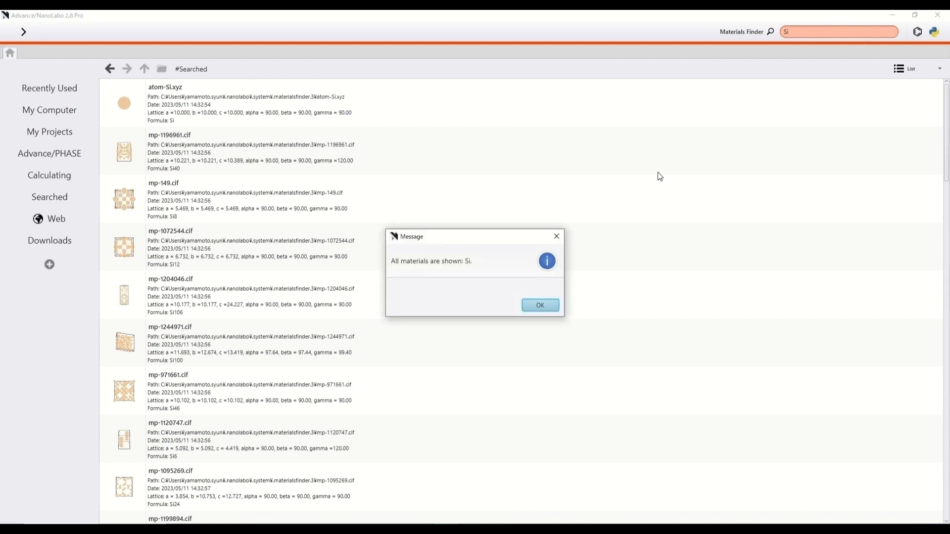
click(543, 305)
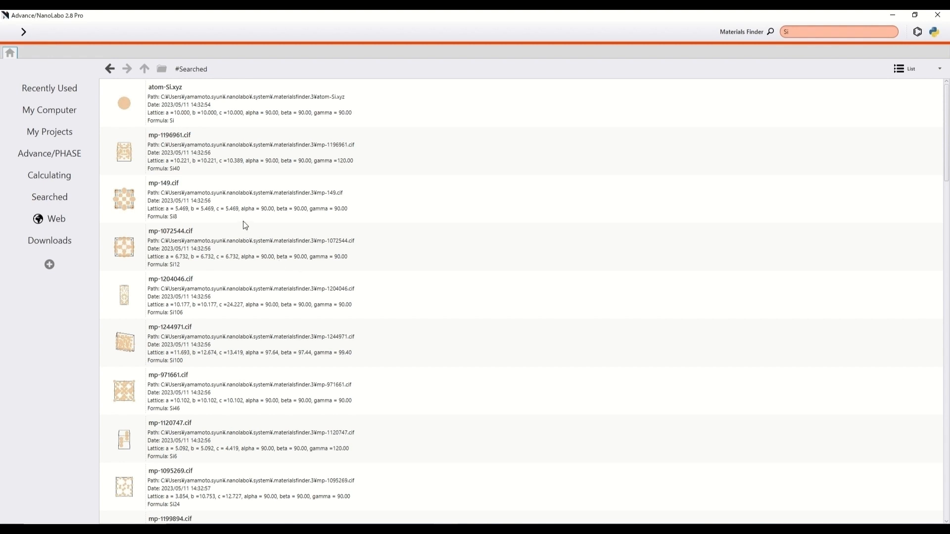
click(229, 215)
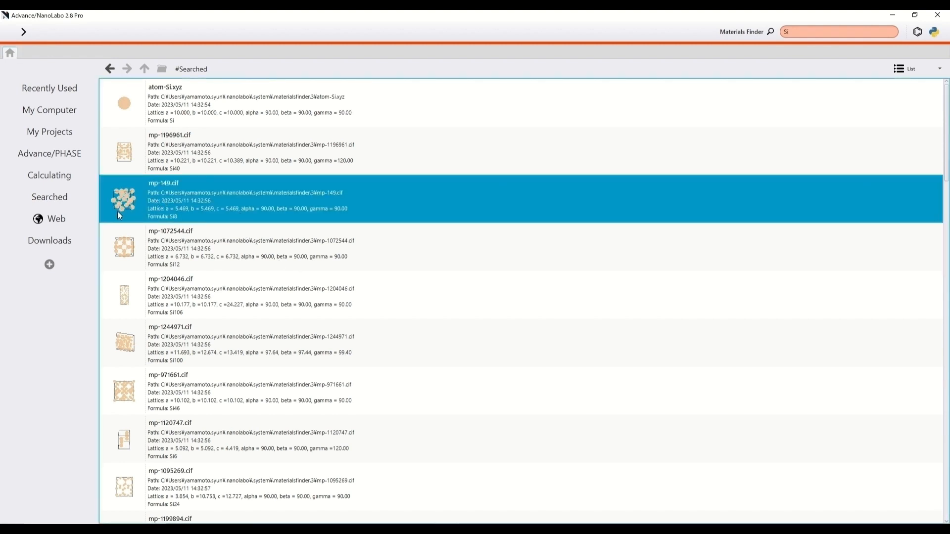
double_click(219, 207)
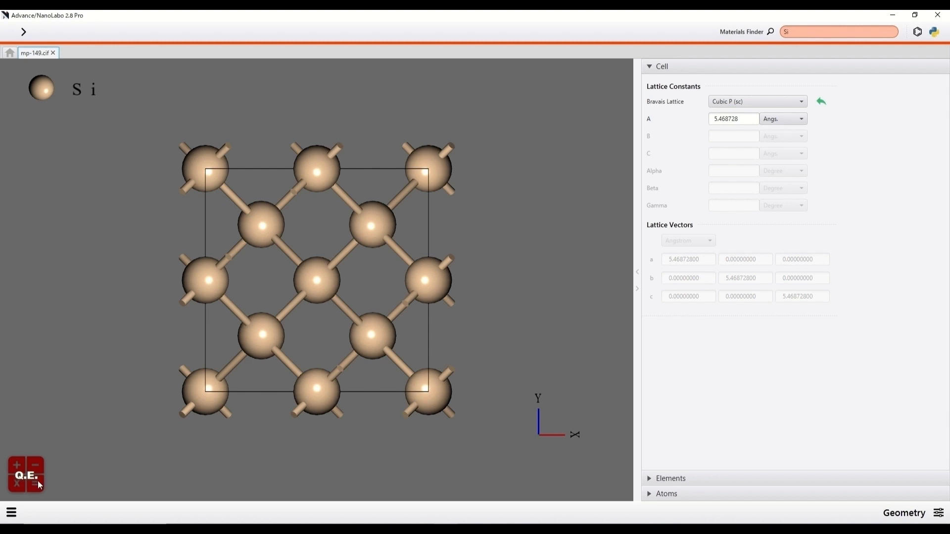
In the Modeler, convert the silicon crystal to its primitive cell and rebuild it as a standard cell.
click(11, 513)
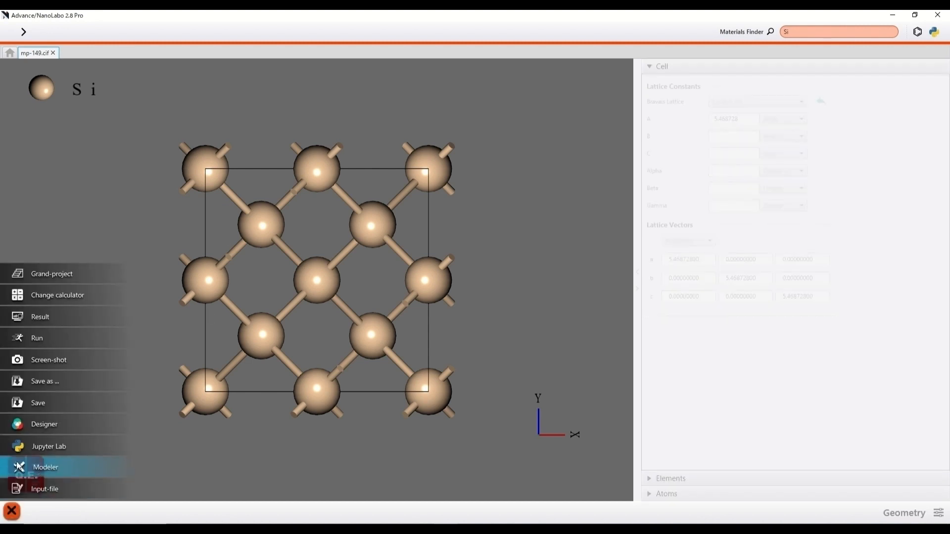
click(53, 468)
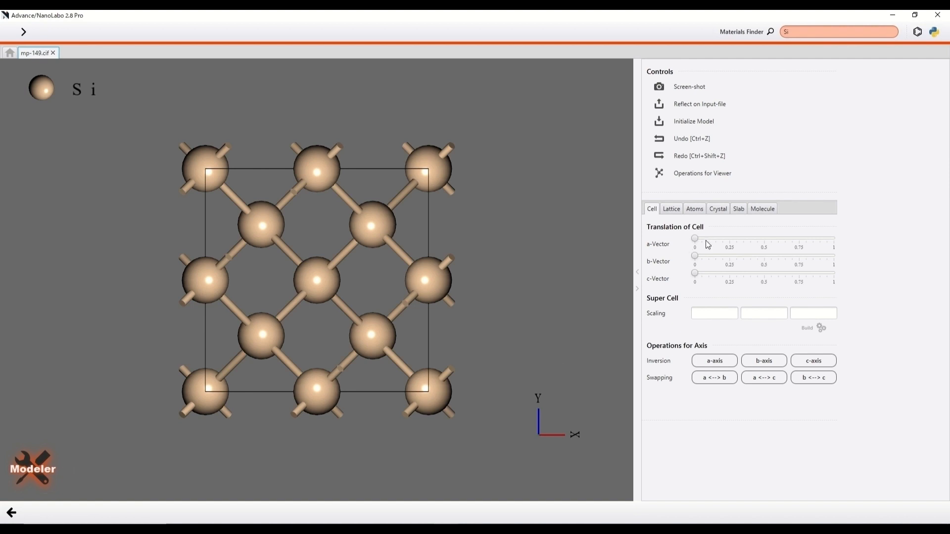
click(726, 210)
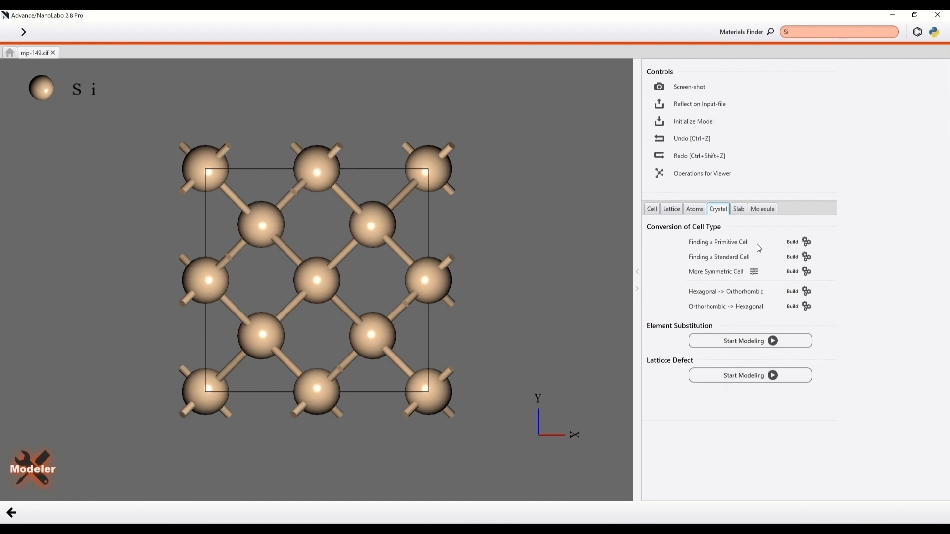
click(791, 242)
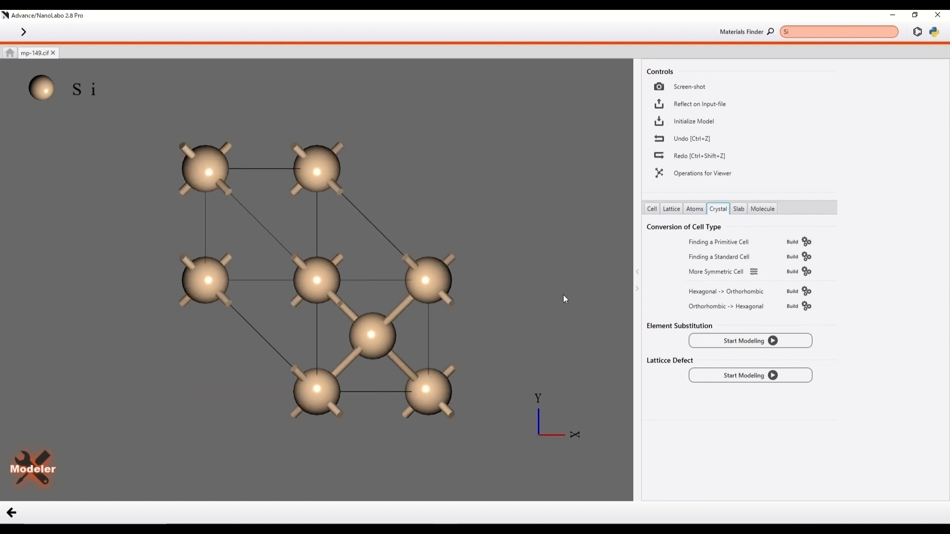
drag(563, 295, 534, 289)
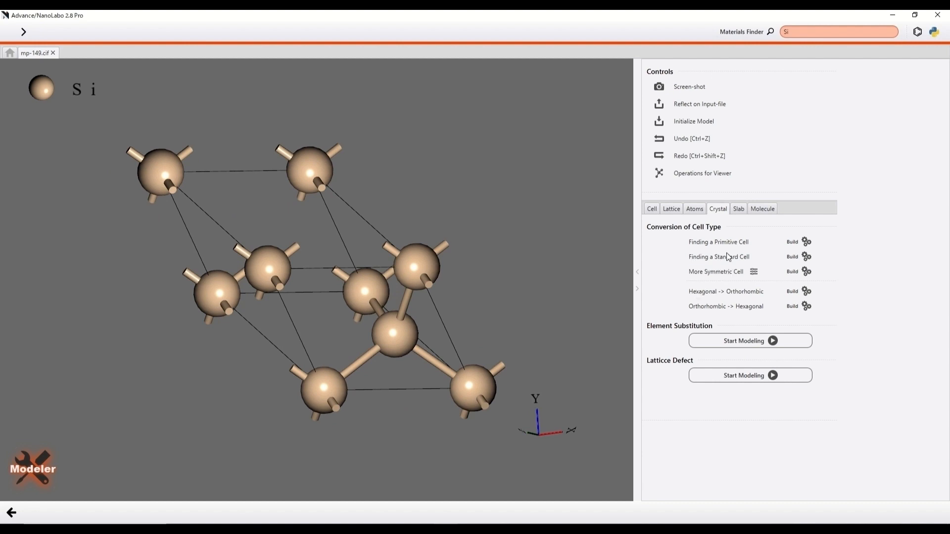
click(792, 257)
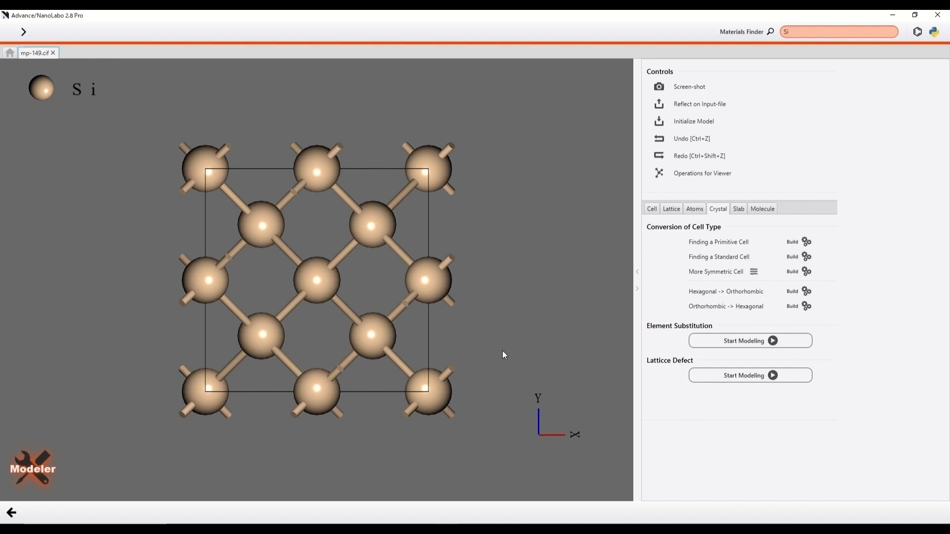
mouse_move(503, 352)
mouse_down()
mouse_move(455, 366)
mouse_move(486, 354)
mouse_up()
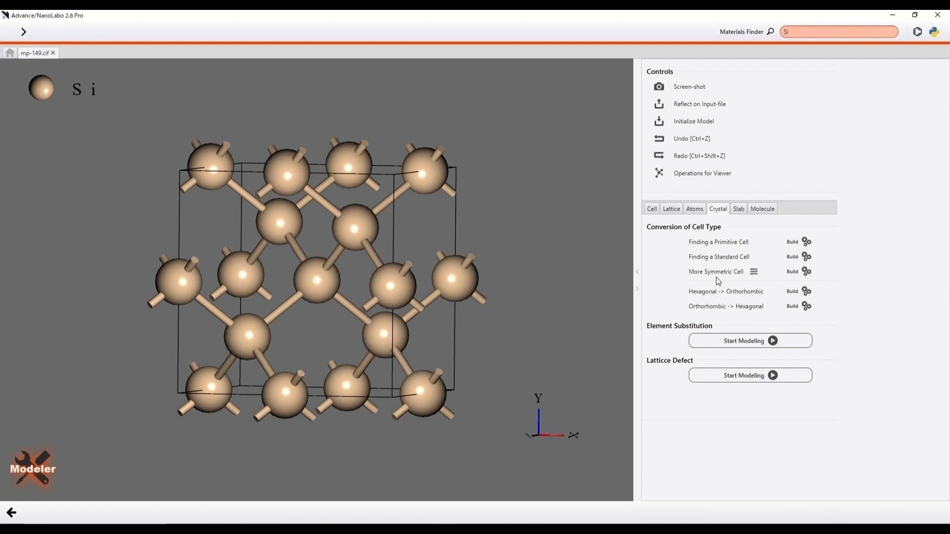
Shift the silicon atom at the cell's centre and its bonded upper neighbour by 0.2 Å along X.
click(694, 210)
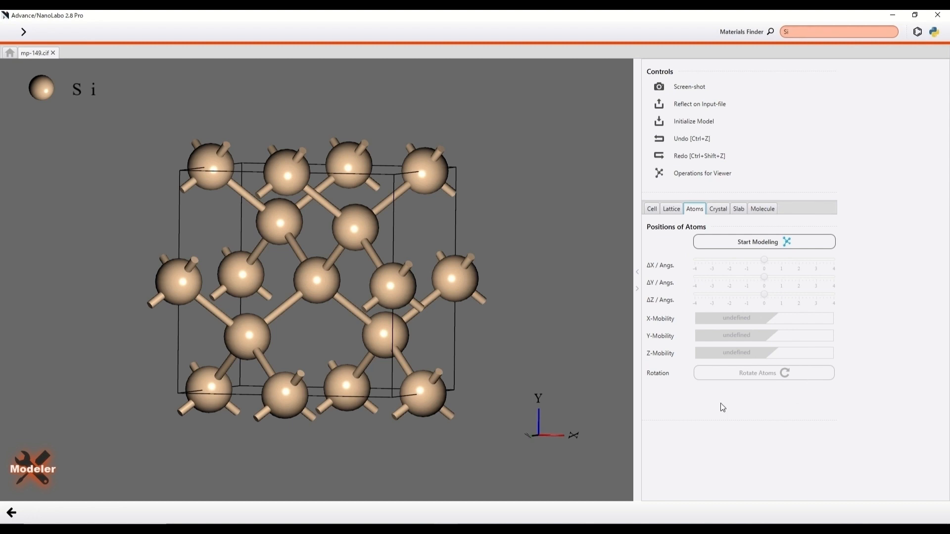
click(359, 237)
click(326, 278)
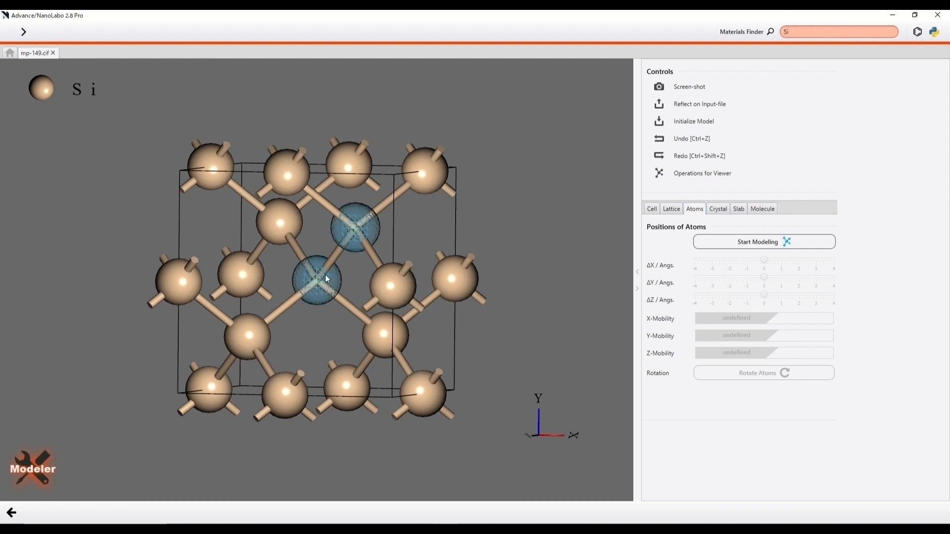
click(746, 245)
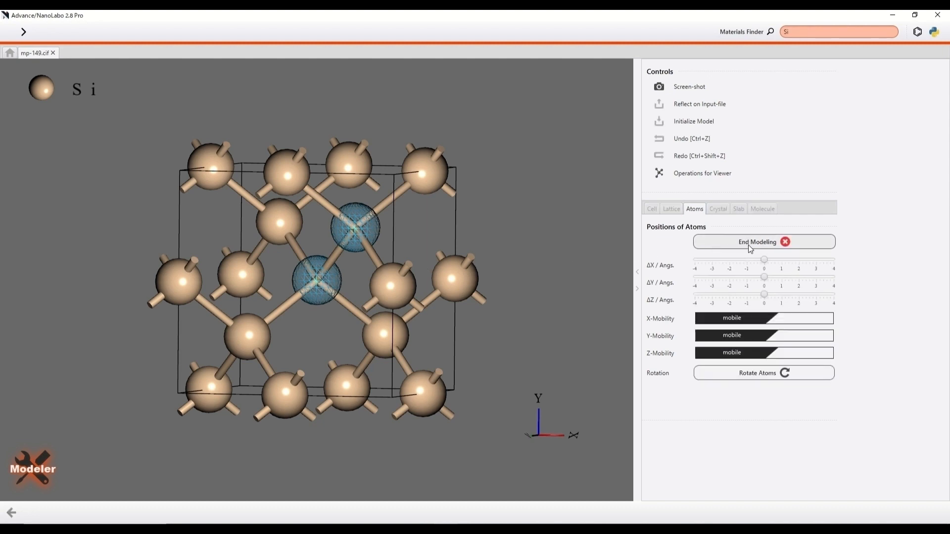
mouse_move(765, 260)
mouse_down()
mouse_move(774, 260)
mouse_move(756, 261)
mouse_move(766, 262)
mouse_up()
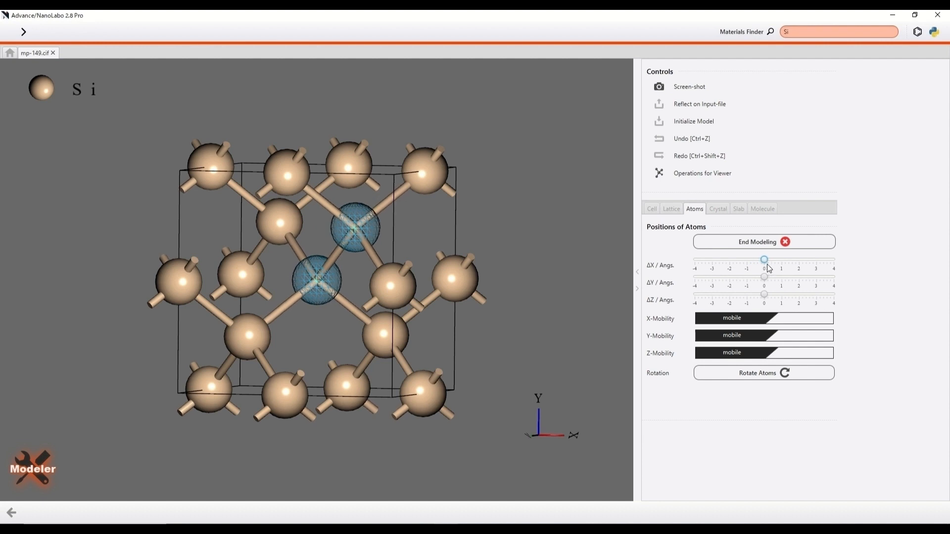
right_click(766, 260)
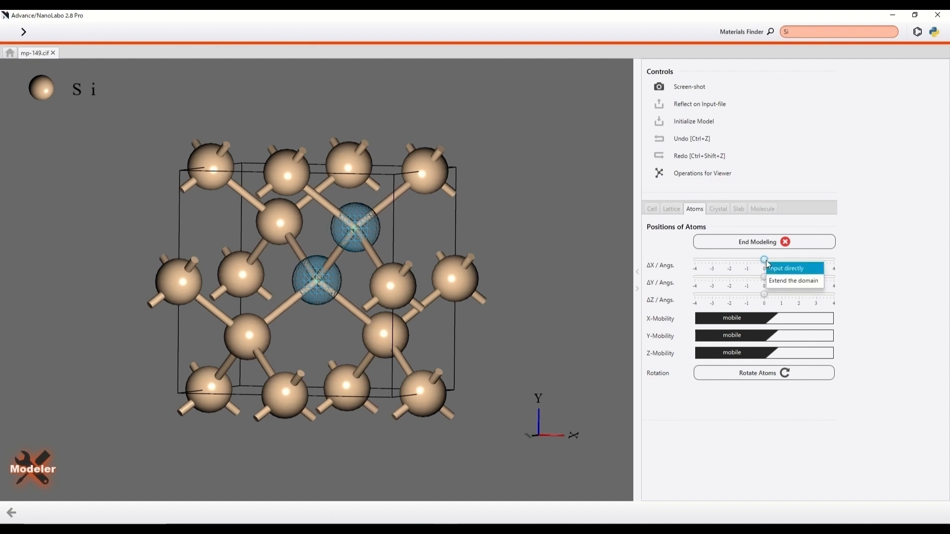
click(812, 270)
text(0)
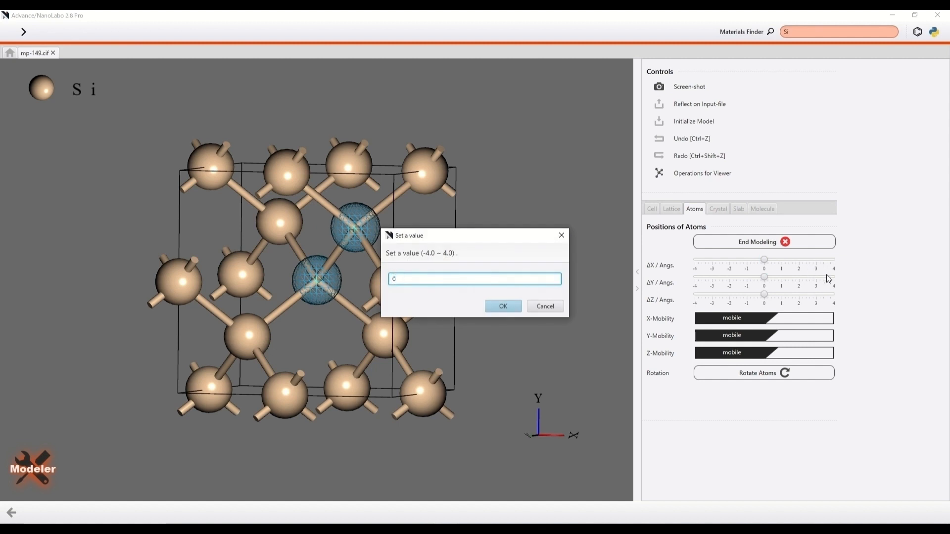
text(.2)
key(Return)
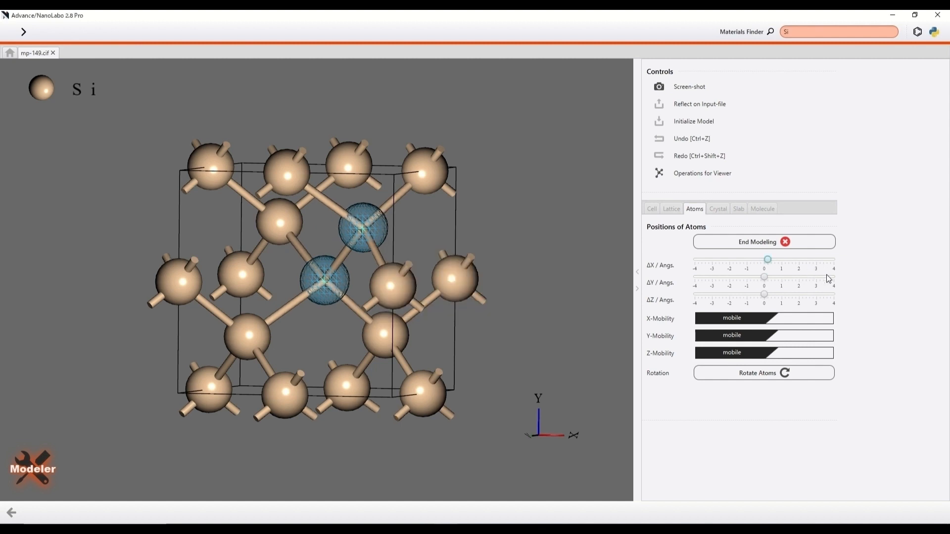
Extend the domain of the ΔX displacement range to ±8 Å and end the atom position modeling.
right_click(767, 260)
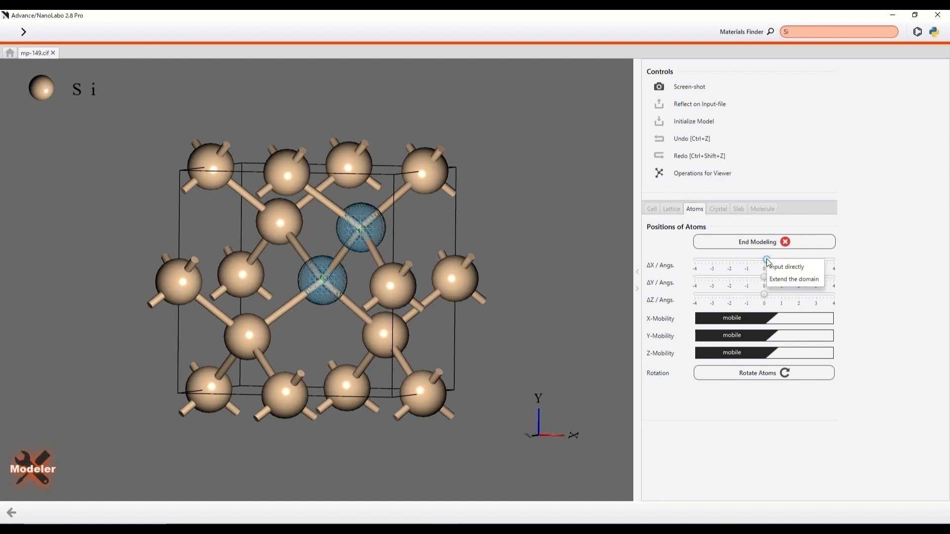
click(820, 284)
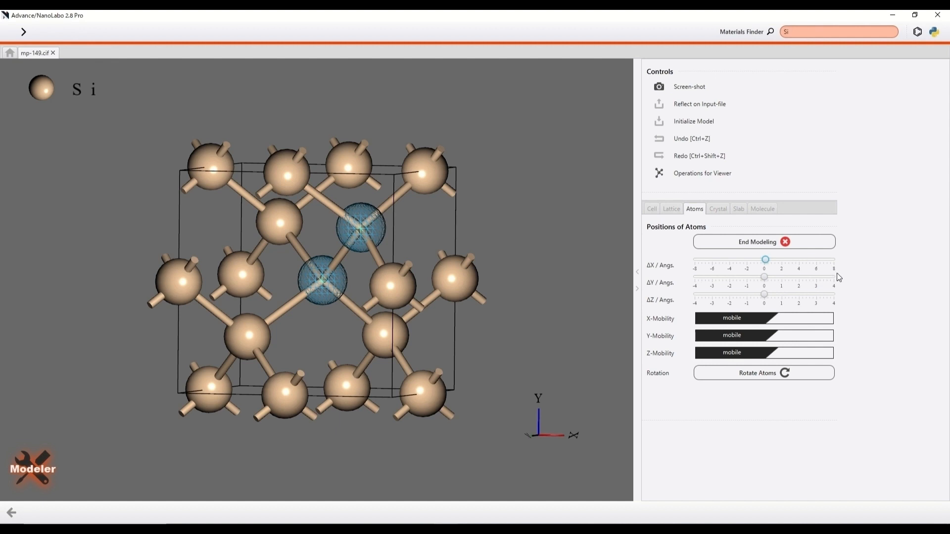
click(797, 245)
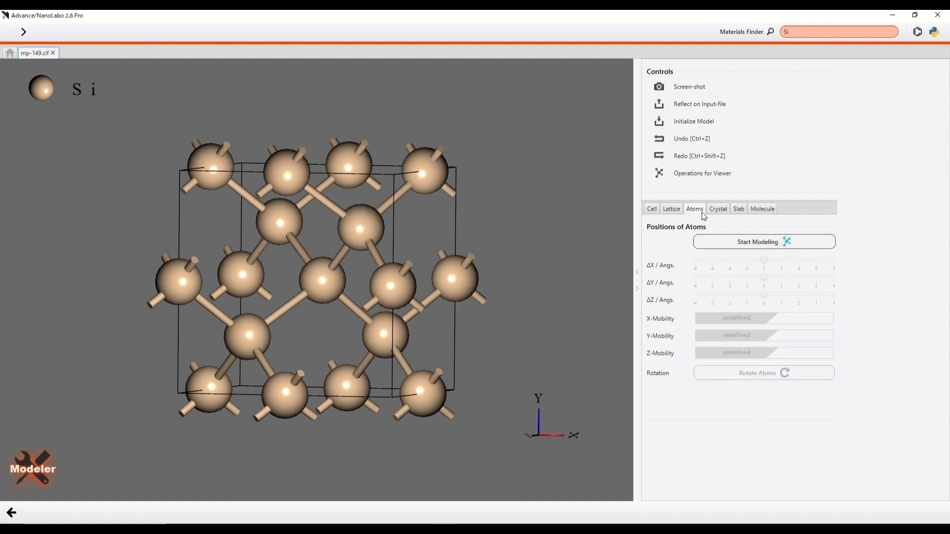
Symmetrize the distorted crystal by building a more symmetric cell with the default threshold length.
click(715, 209)
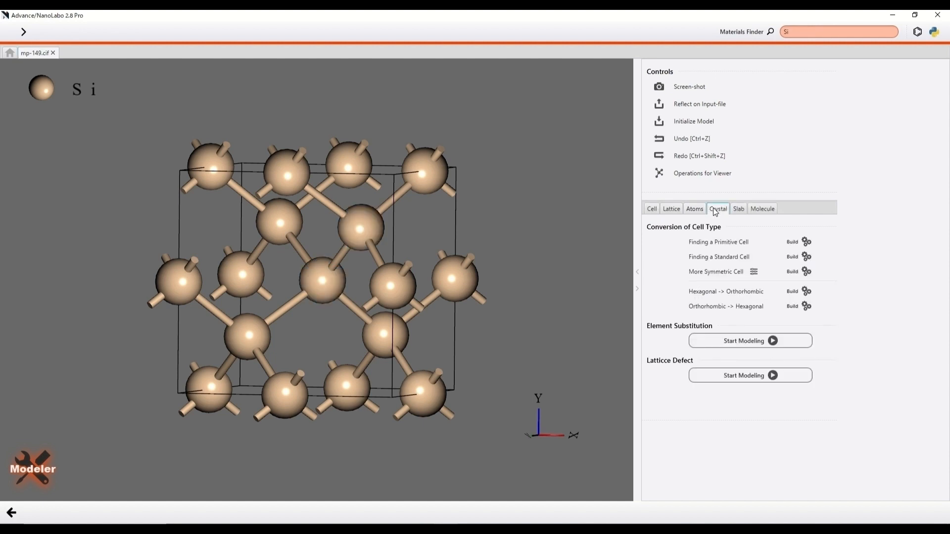
click(757, 275)
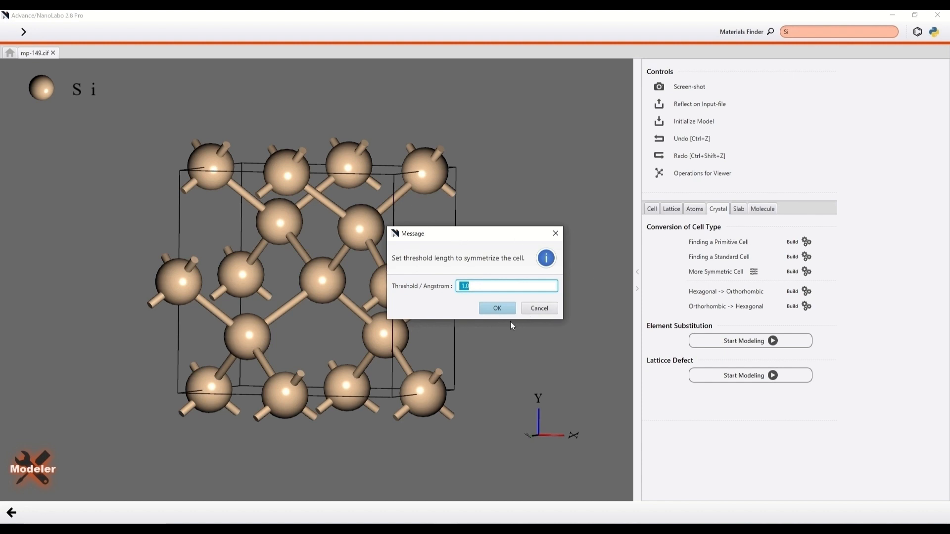
click(496, 310)
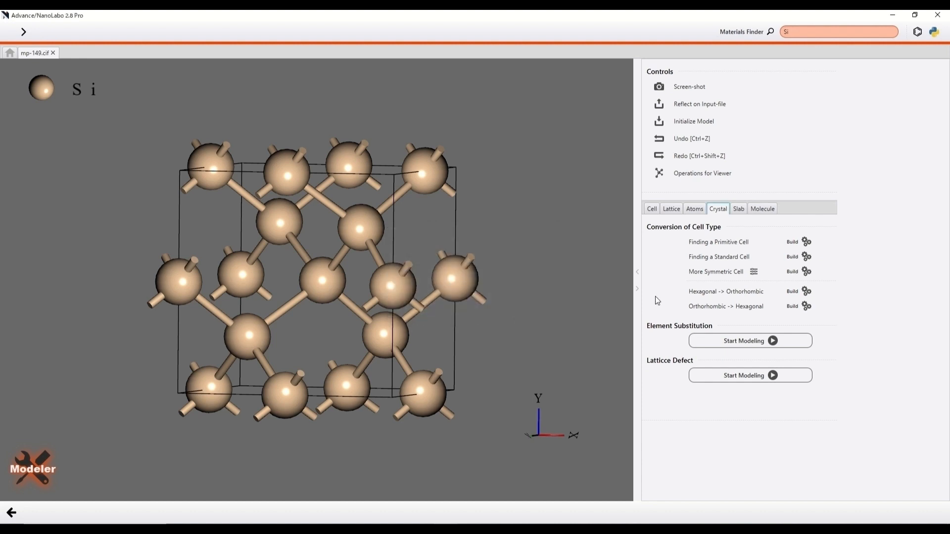
click(793, 272)
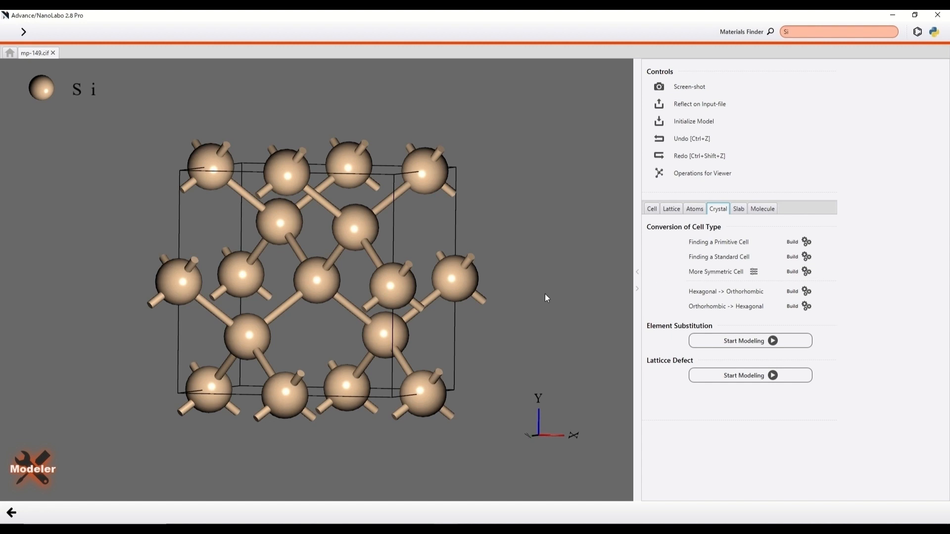
Detect the crystal's space group and decline the conversion to a primitive cell.
right_click(518, 311)
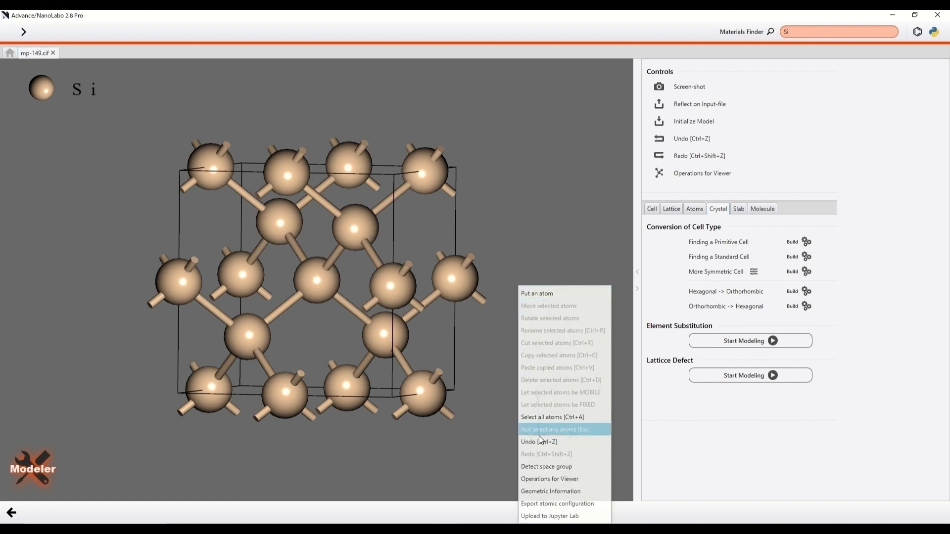
click(593, 472)
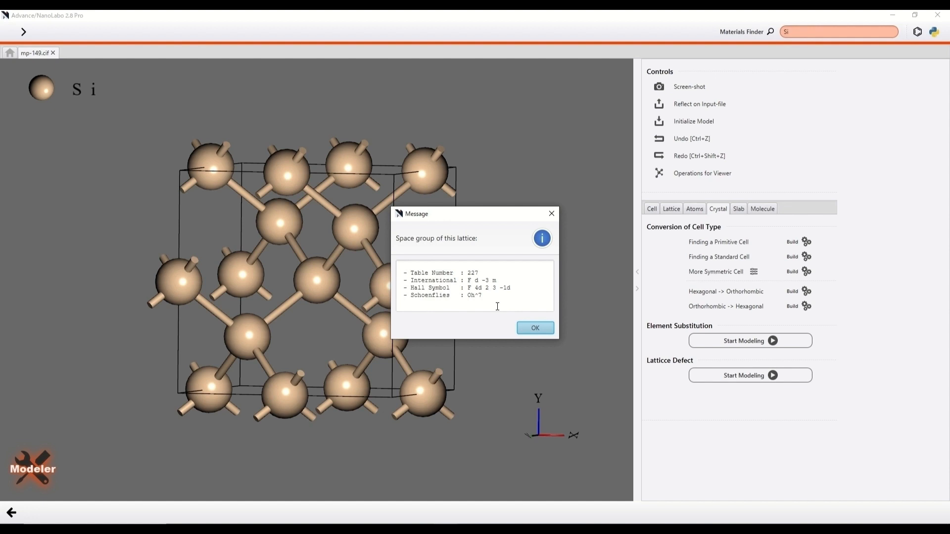
click(537, 328)
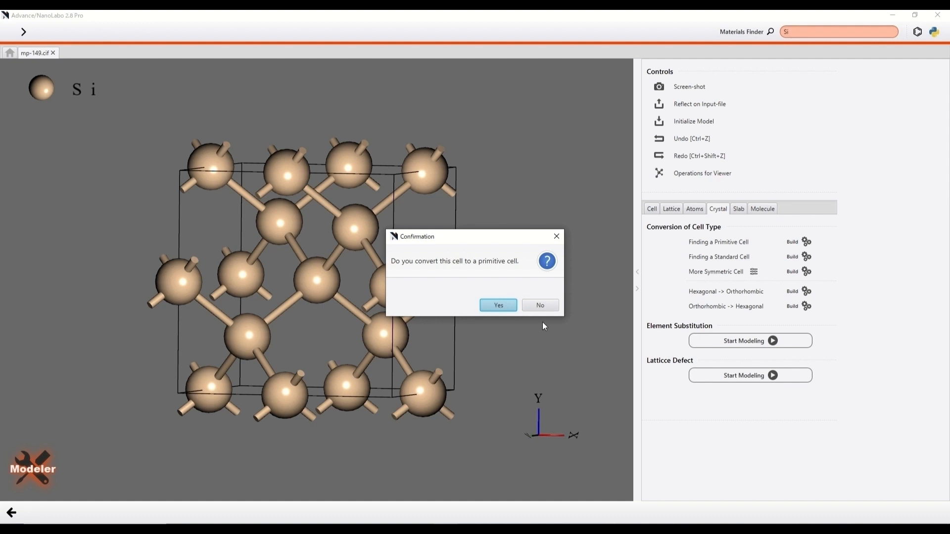
click(548, 307)
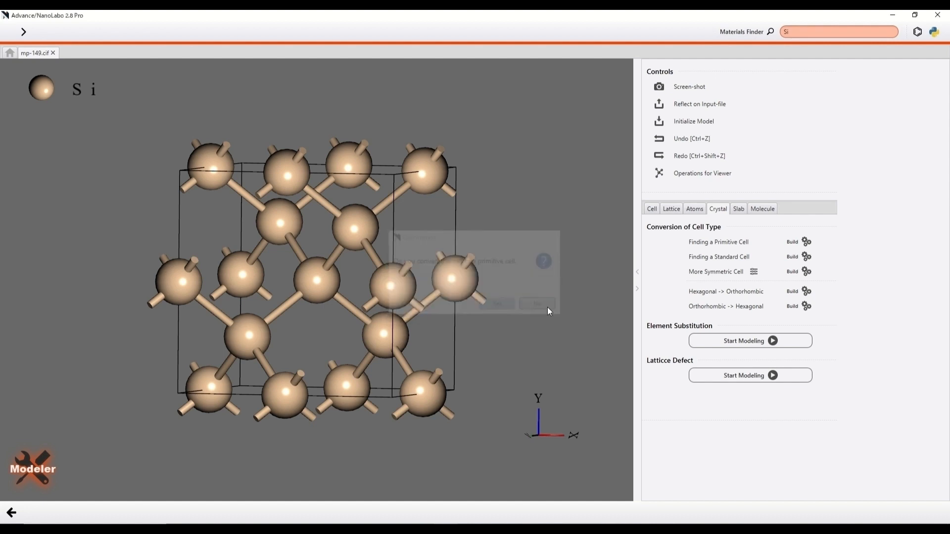
Show the geometric information for atoms 4, 6, 8 and 3 to measure their distances, bond angles and dihedral angle.
right_click(536, 341)
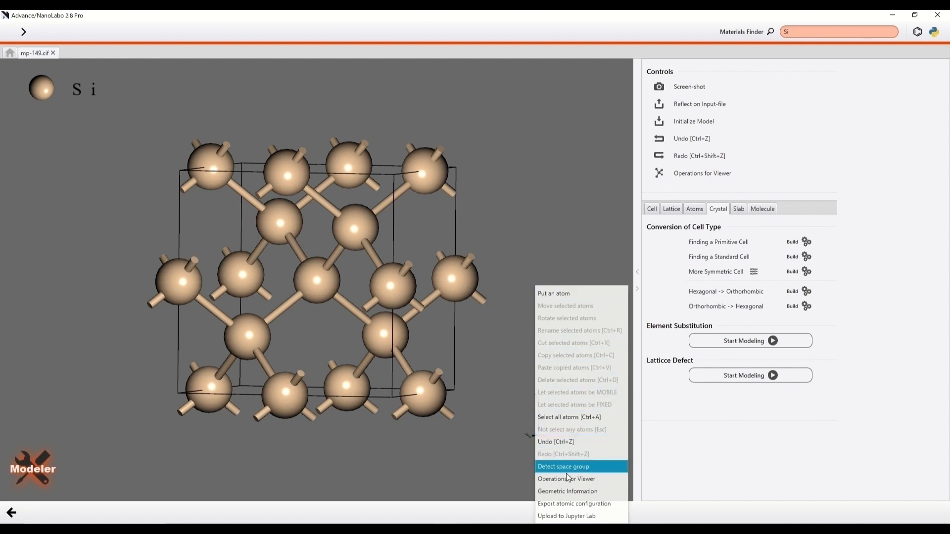
click(564, 490)
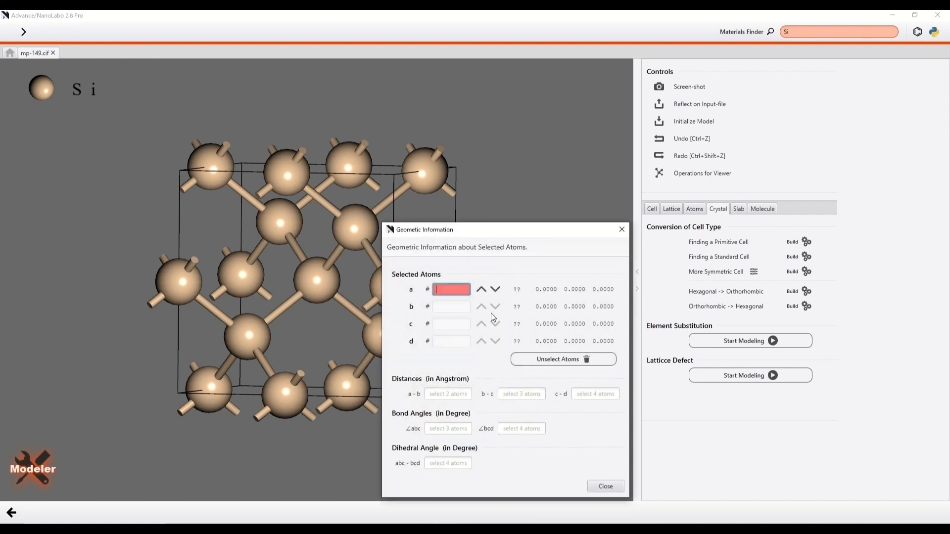
drag(482, 236, 588, 192)
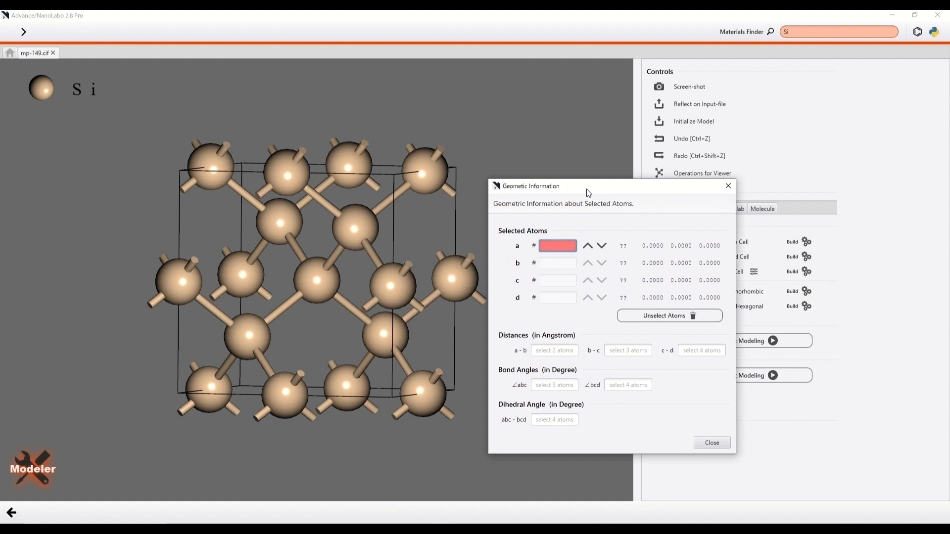
click(274, 222)
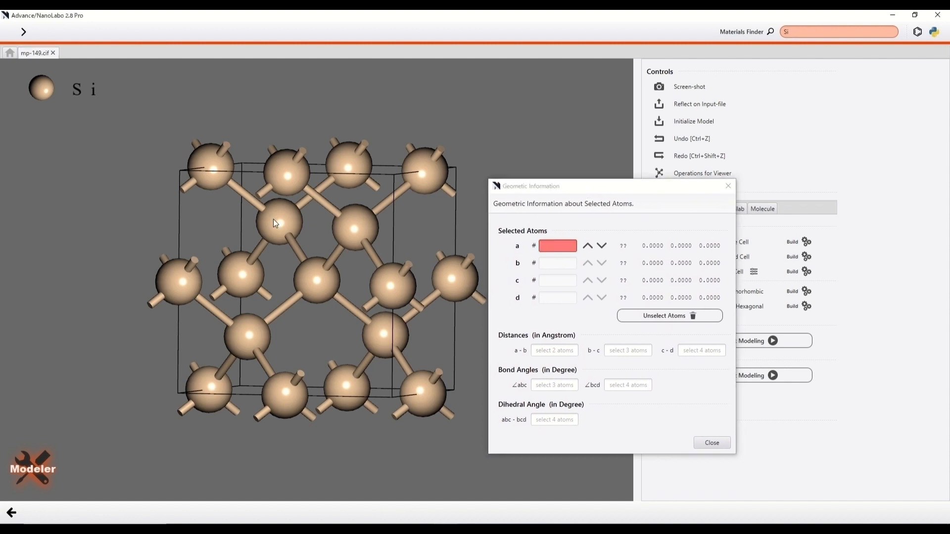
click(312, 280)
click(366, 238)
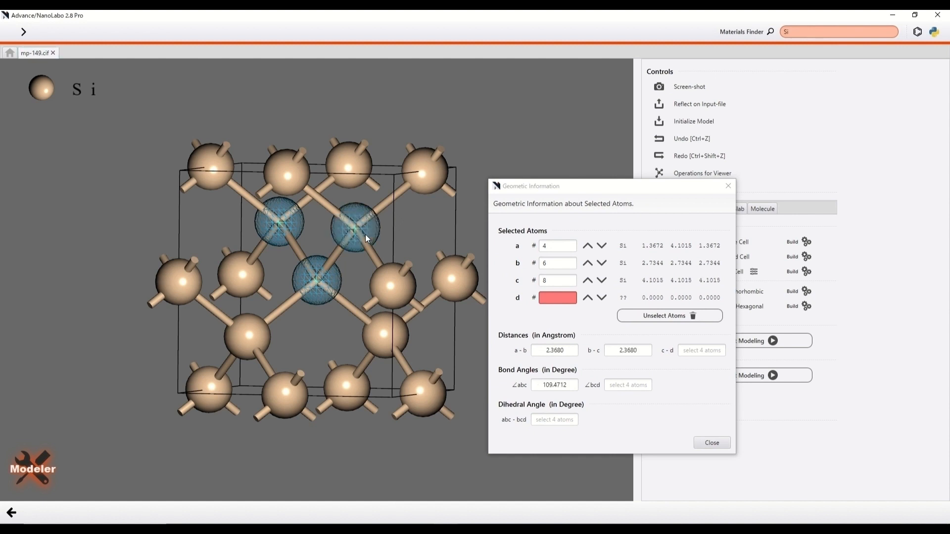
click(382, 338)
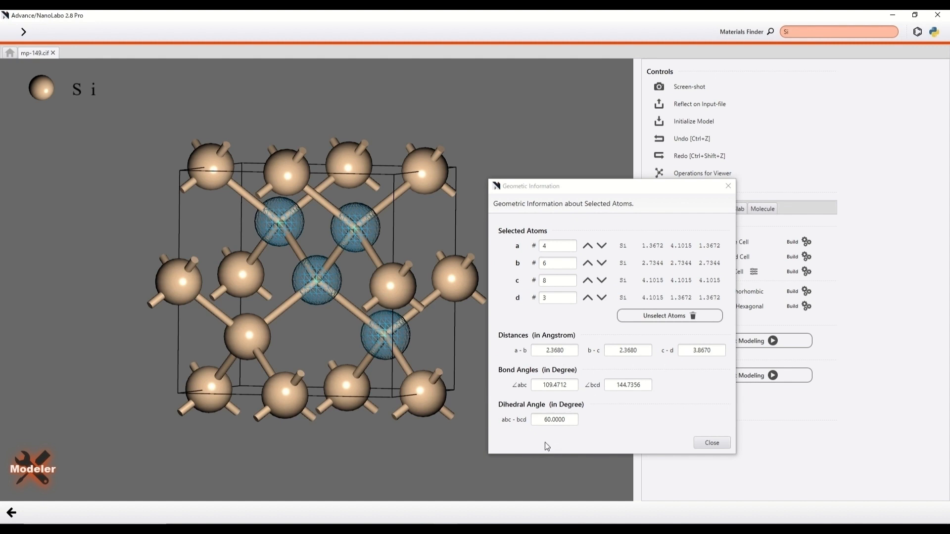
Close the geometric information and start an element substitution that replaces Si with P.
click(711, 442)
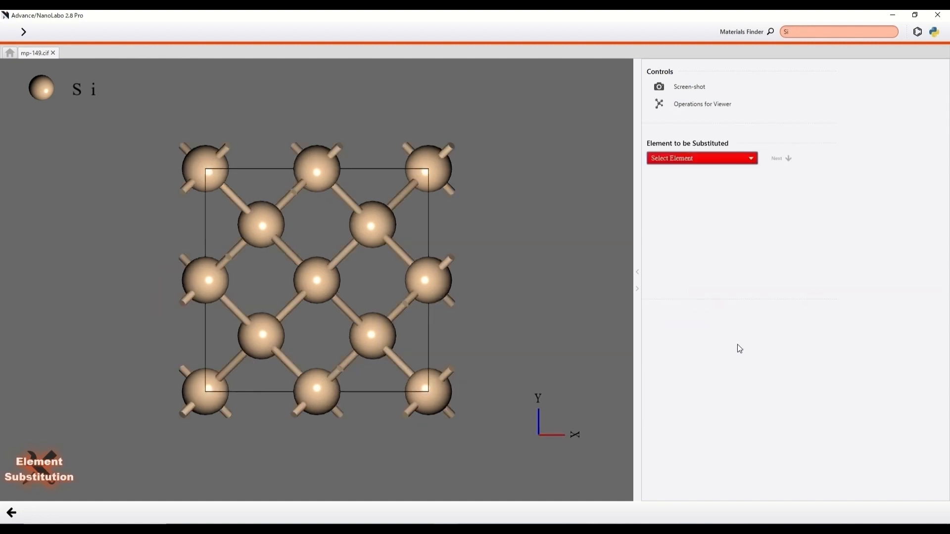
click(728, 161)
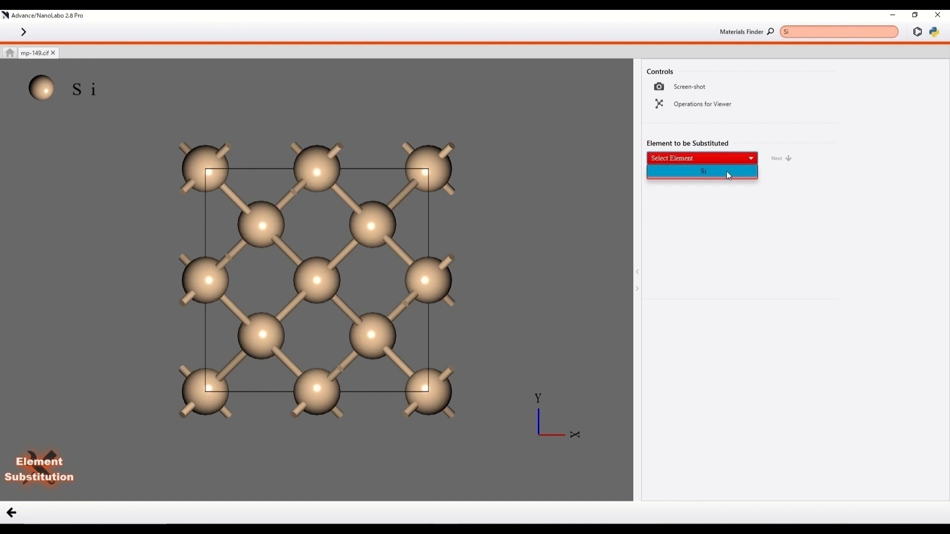
click(726, 171)
click(783, 161)
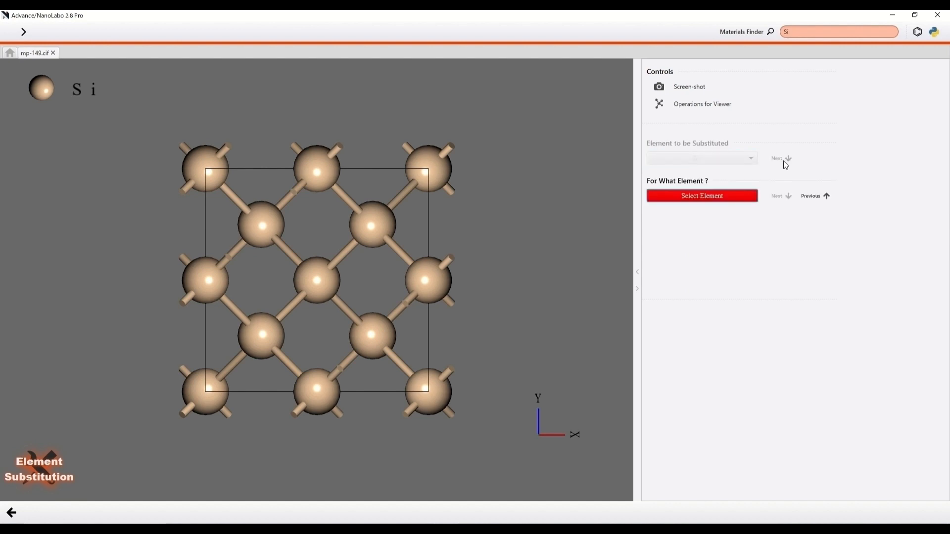
click(752, 198)
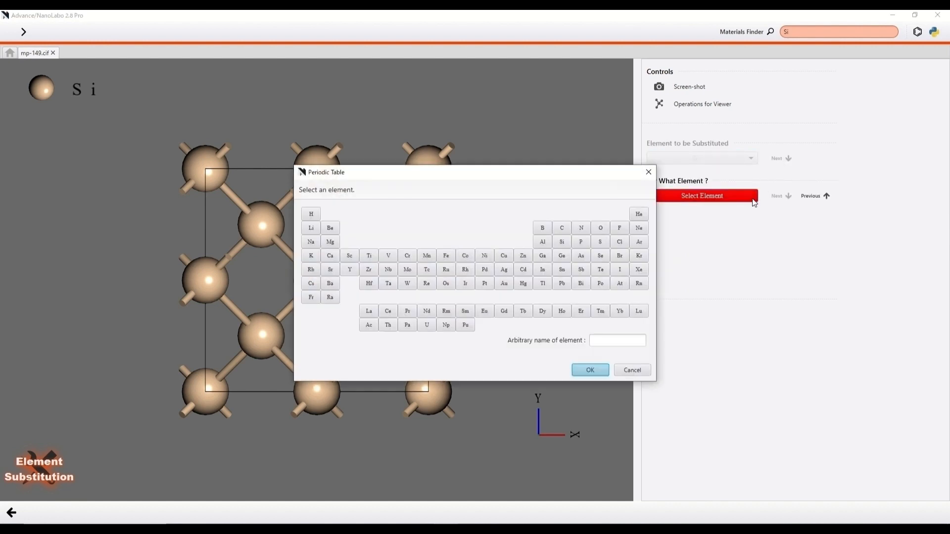
double_click(581, 242)
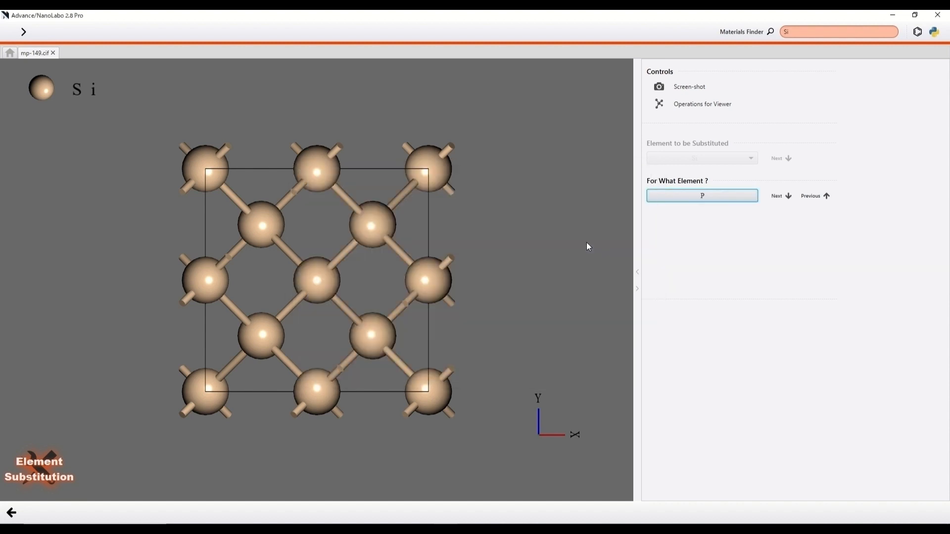
click(783, 199)
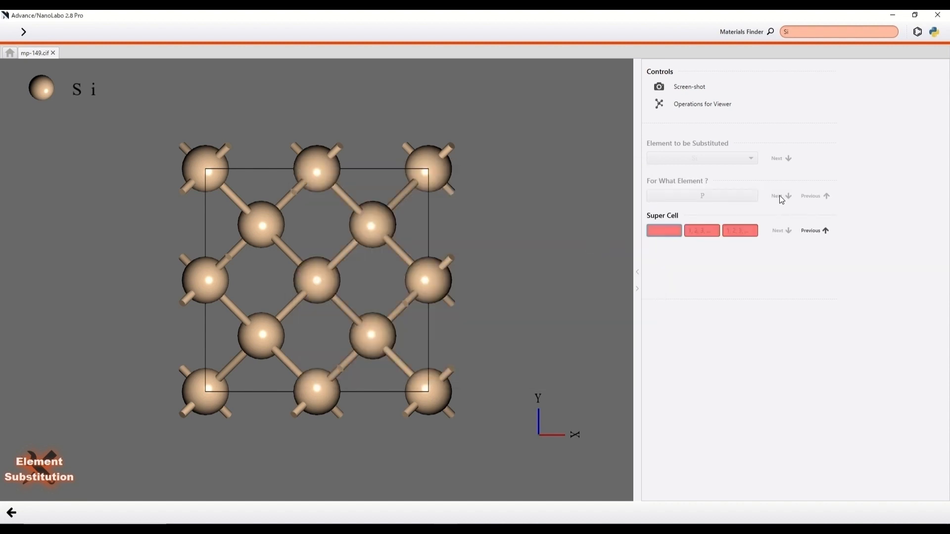
Set the substitution's supercell to 2 × 2 × 2 and its rate to 0.2, and build the substituted model.
text(2)
key(Tab)
text(2)
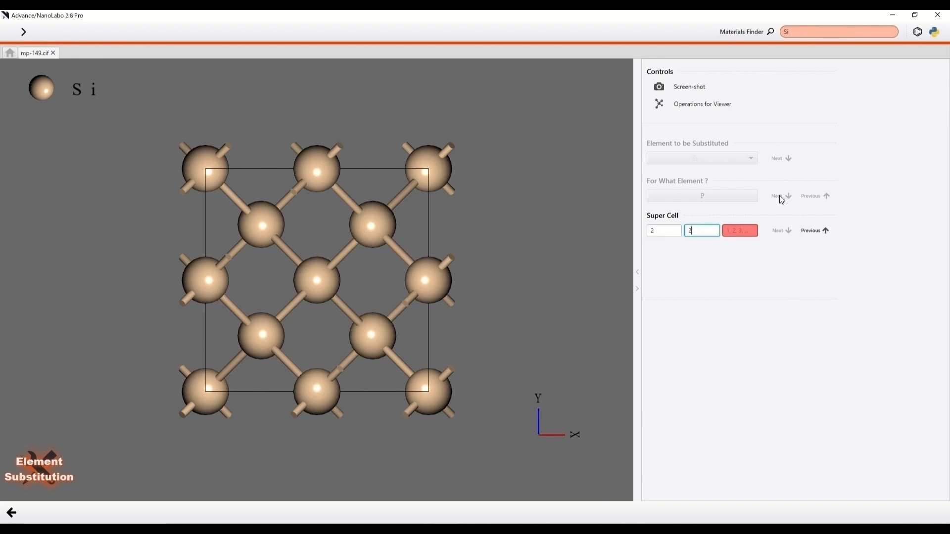
key(Tab)
text(2)
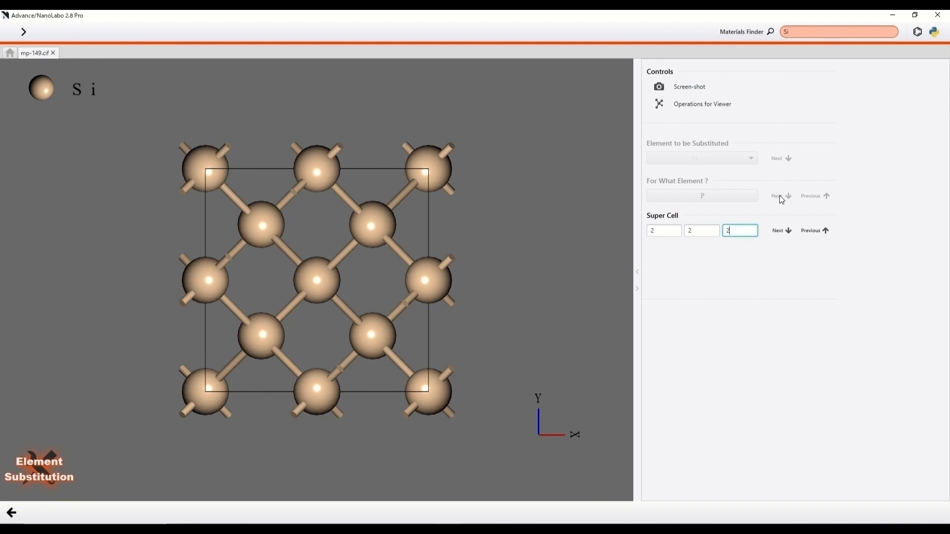
click(786, 231)
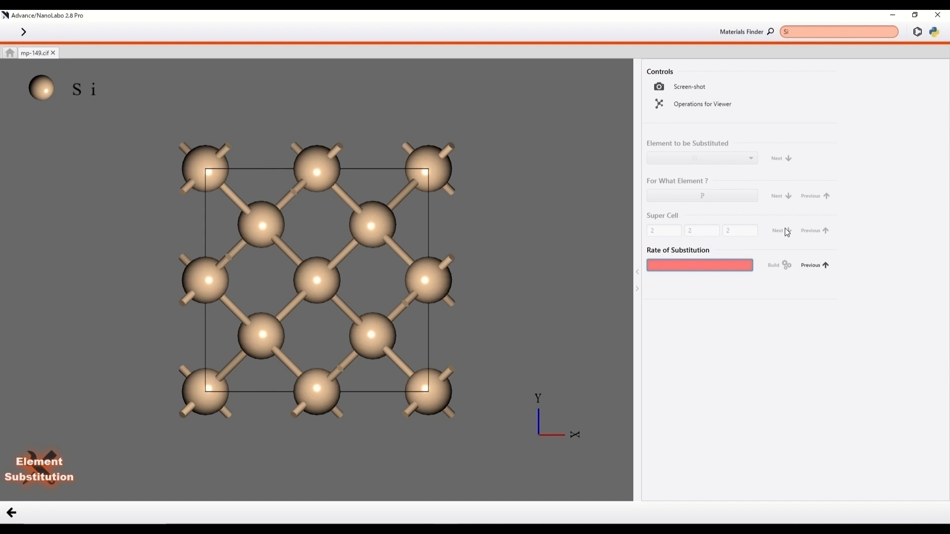
text(0.2)
click(782, 264)
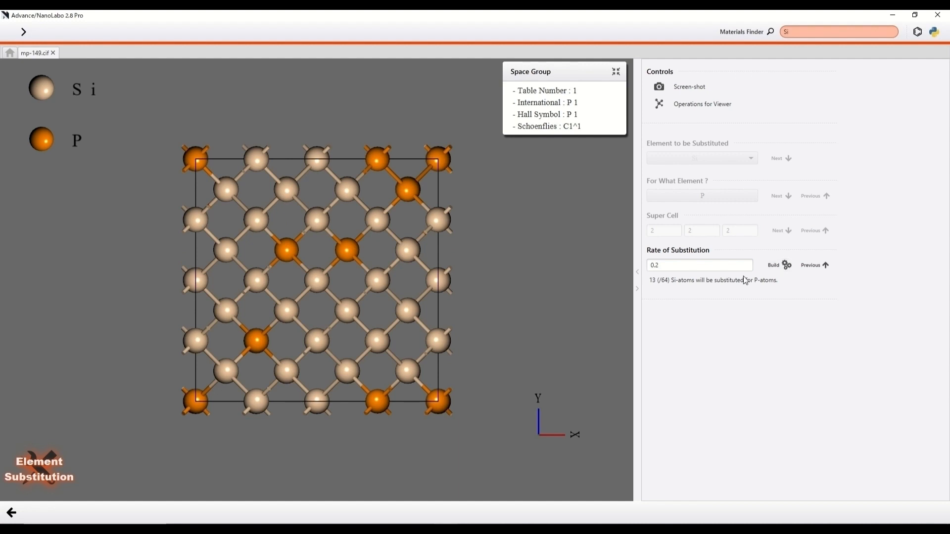
Rebuild the Si-to-P substitution for another random arrangement and finish the element substitution modeling.
drag(437, 355, 417, 366)
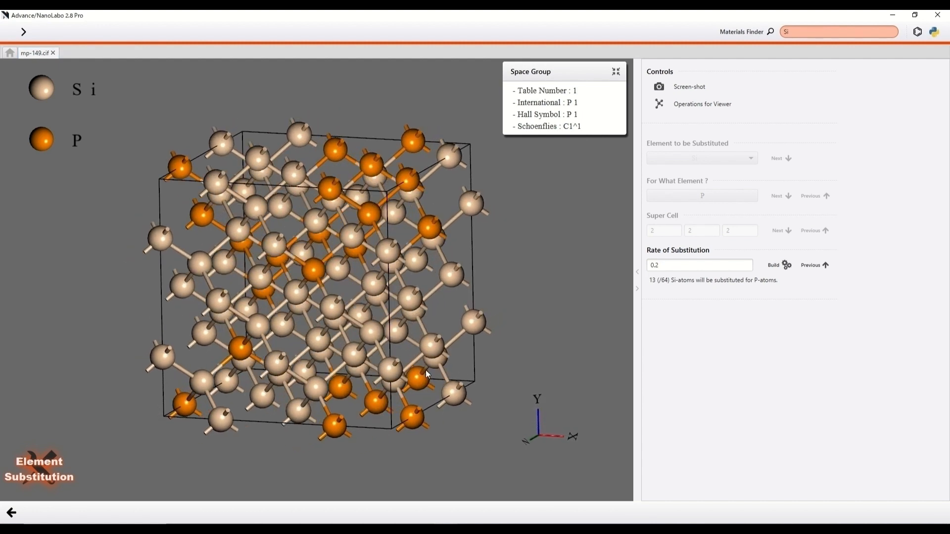
click(774, 266)
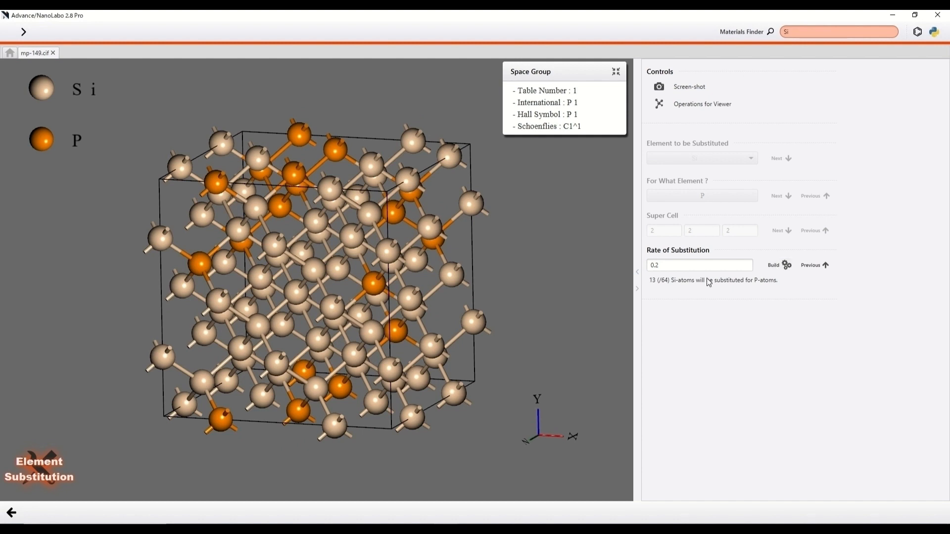
click(11, 512)
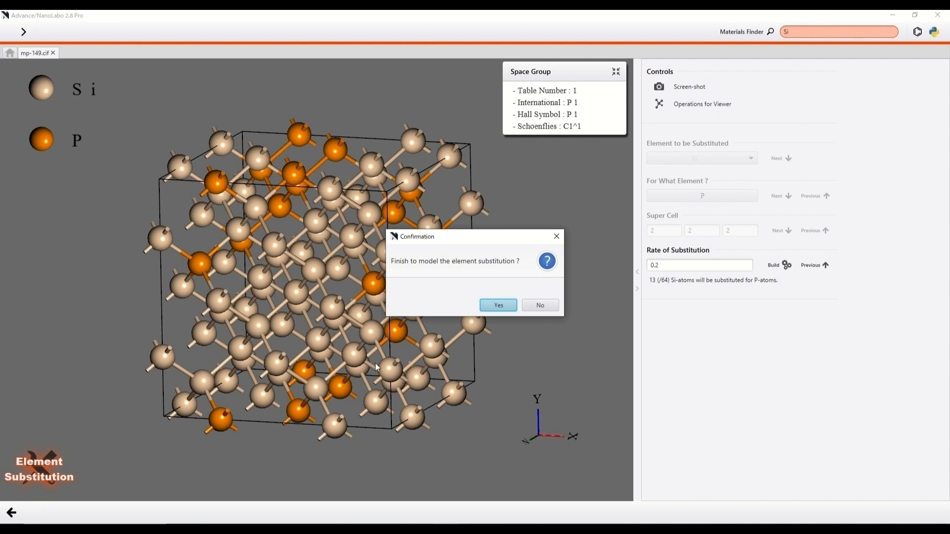
click(498, 305)
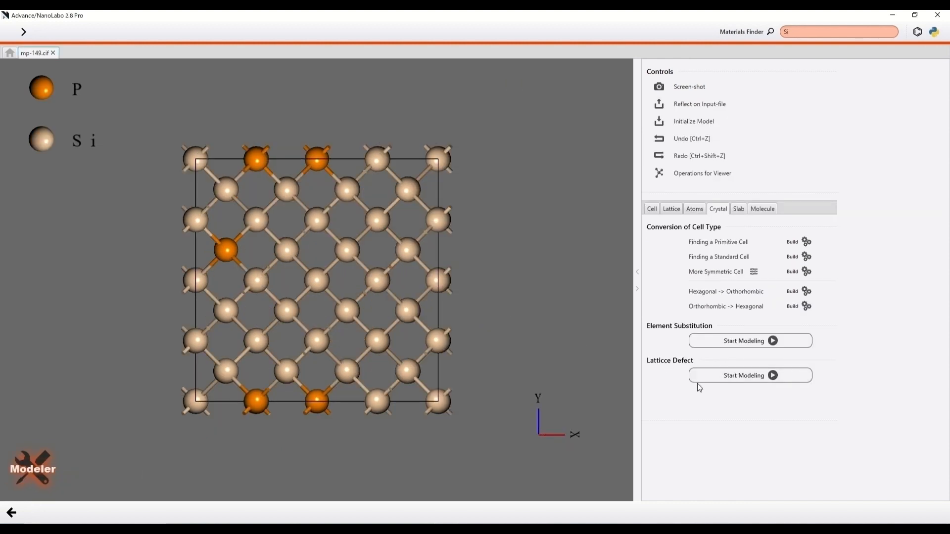
Start lattice defect modeling and choose Si as the element for removal.
click(740, 381)
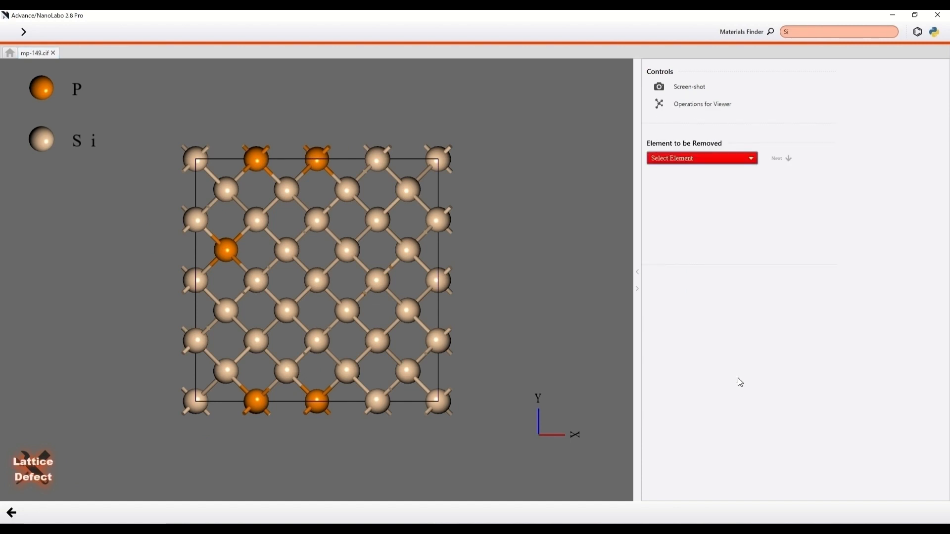
click(753, 159)
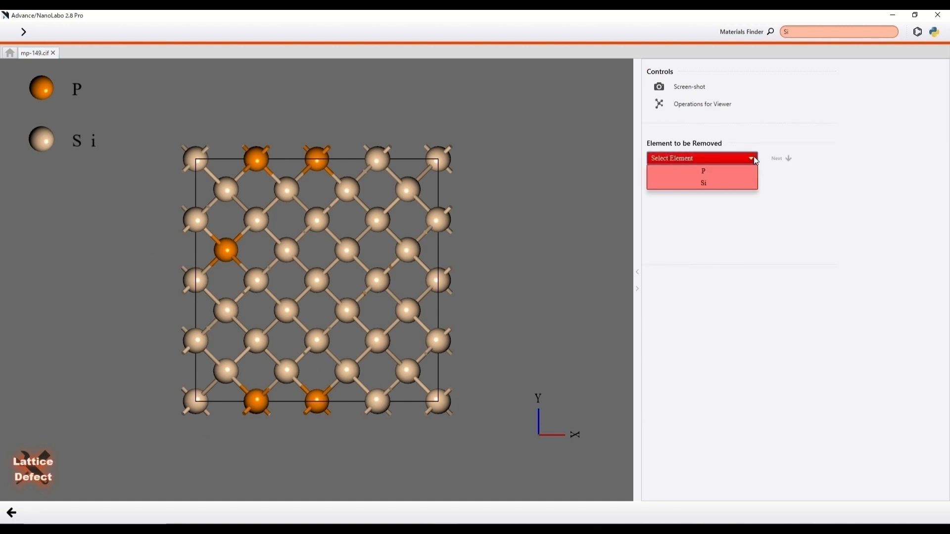
click(745, 184)
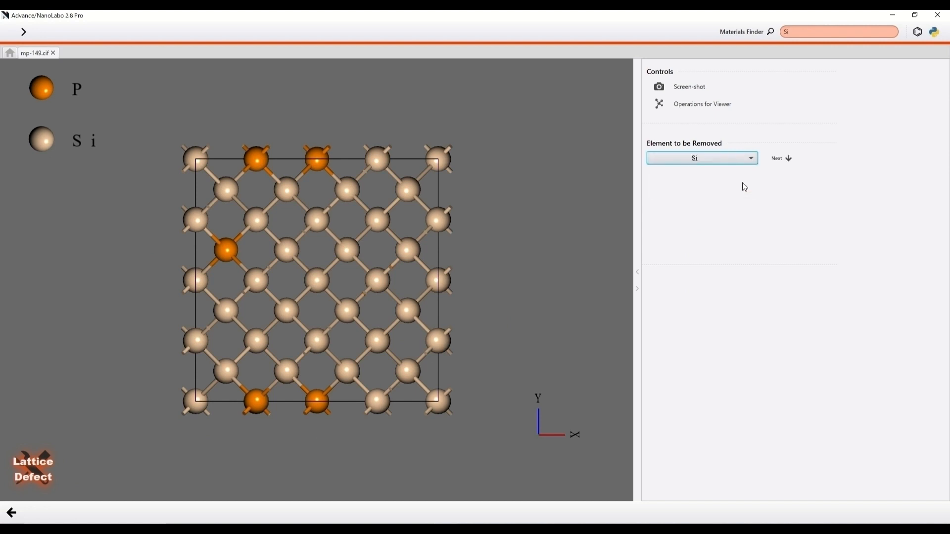
click(779, 166)
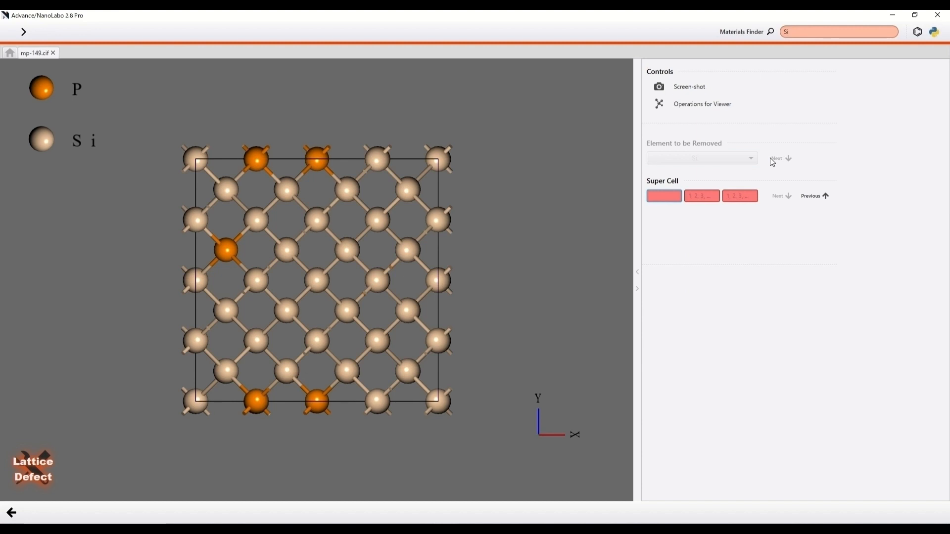
Set the defect supercell to 1 × 1 × 1 and the rate of lattice defect to 0.2, and build the model.
text(1)
key(Tab)
text(1)
key(Tab)
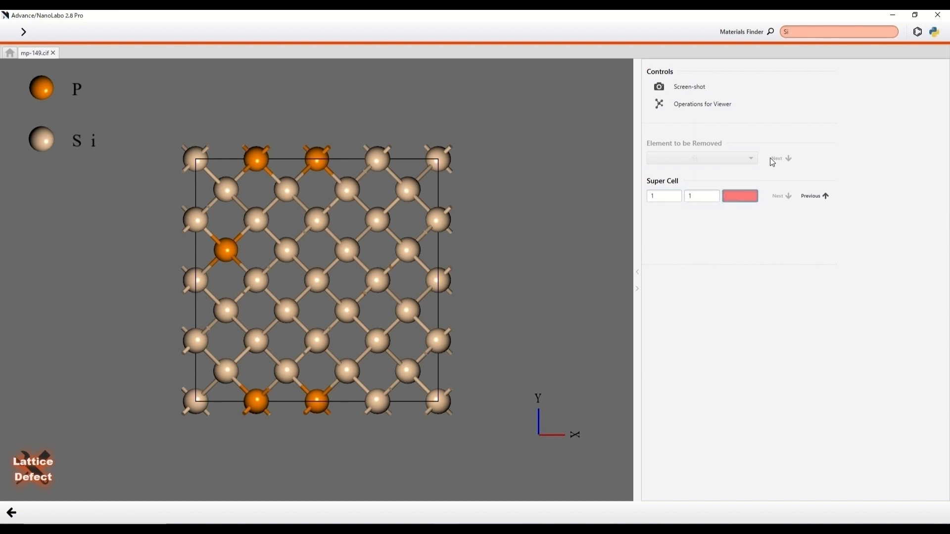
text(1)
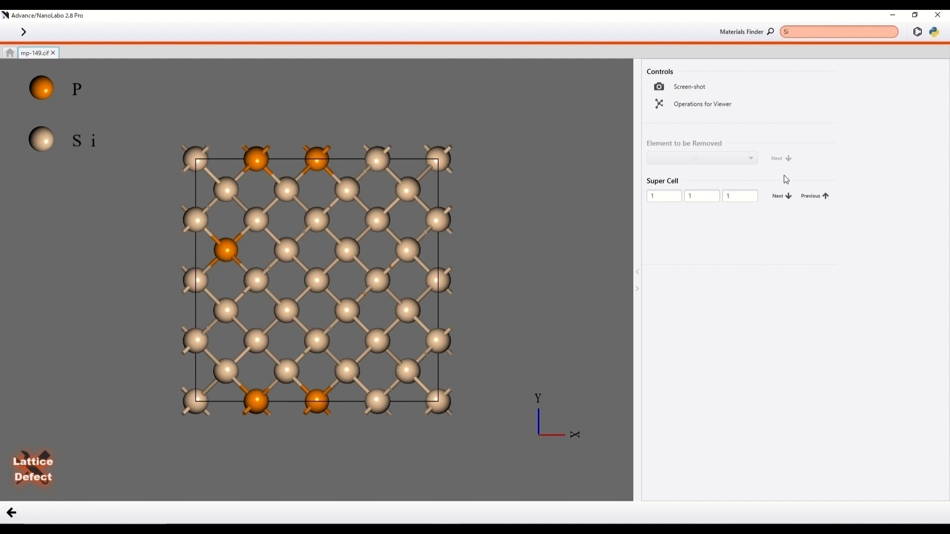
click(784, 196)
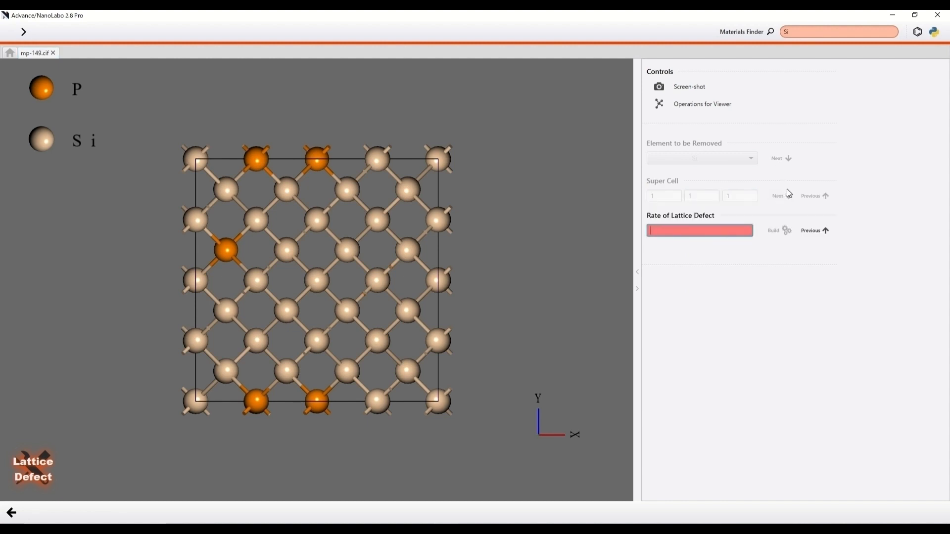
text(0.2)
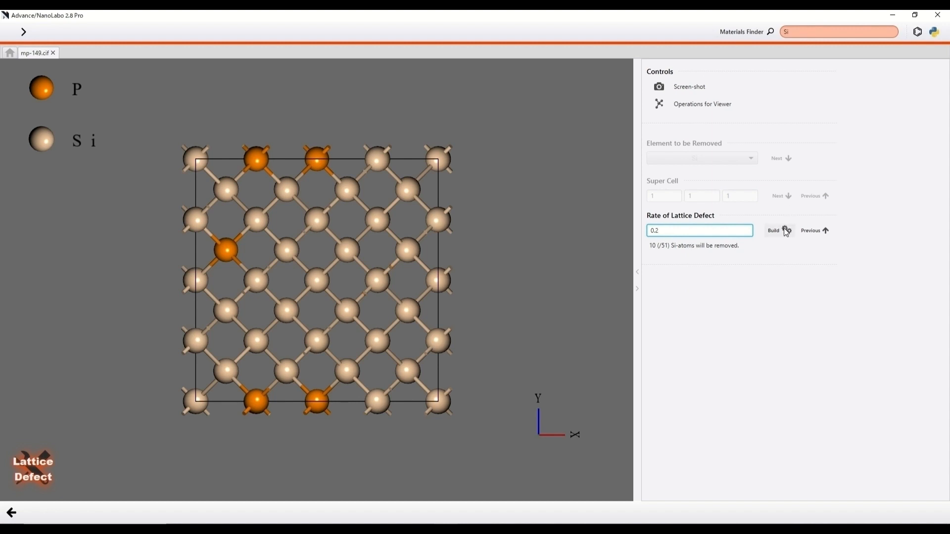
click(784, 230)
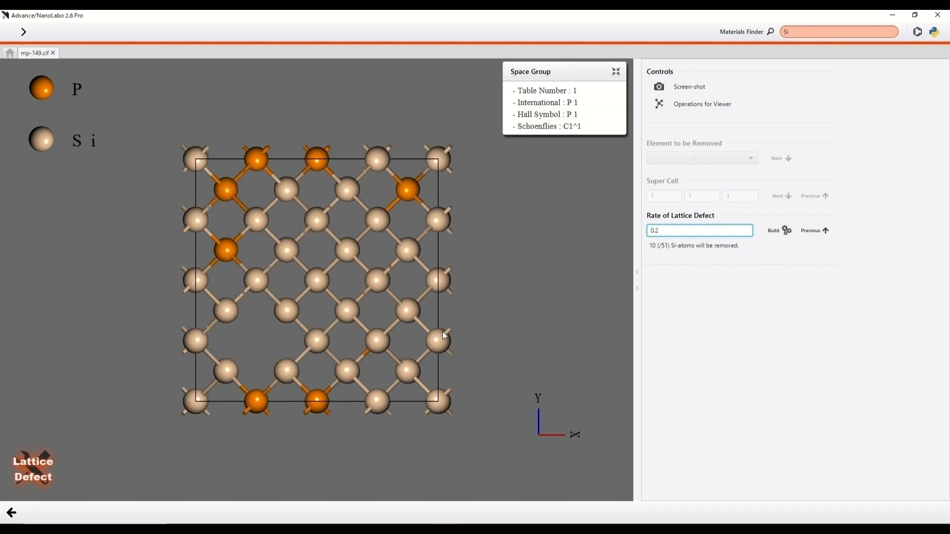
Rebuild the lattice defect for another random set of removed Si atoms and finish the lattice defect modeling.
drag(444, 336, 419, 342)
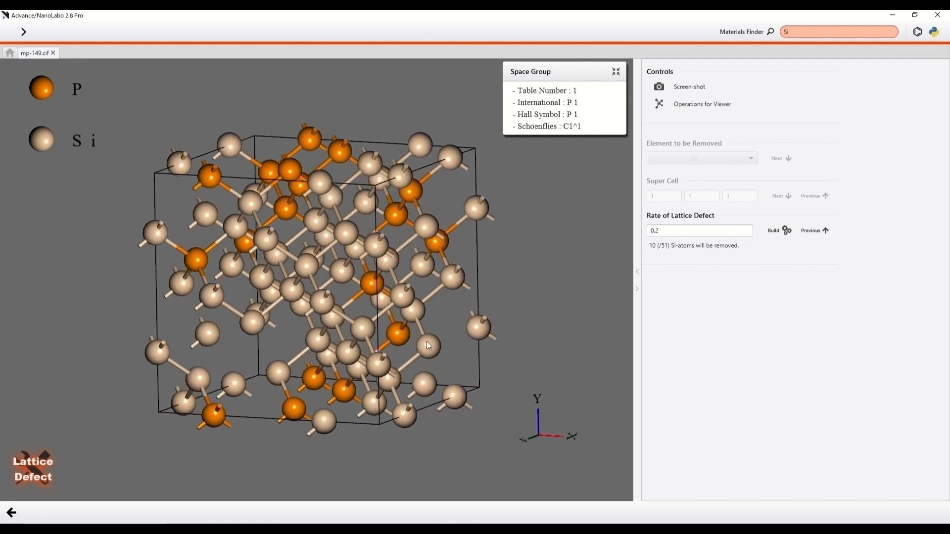
click(774, 231)
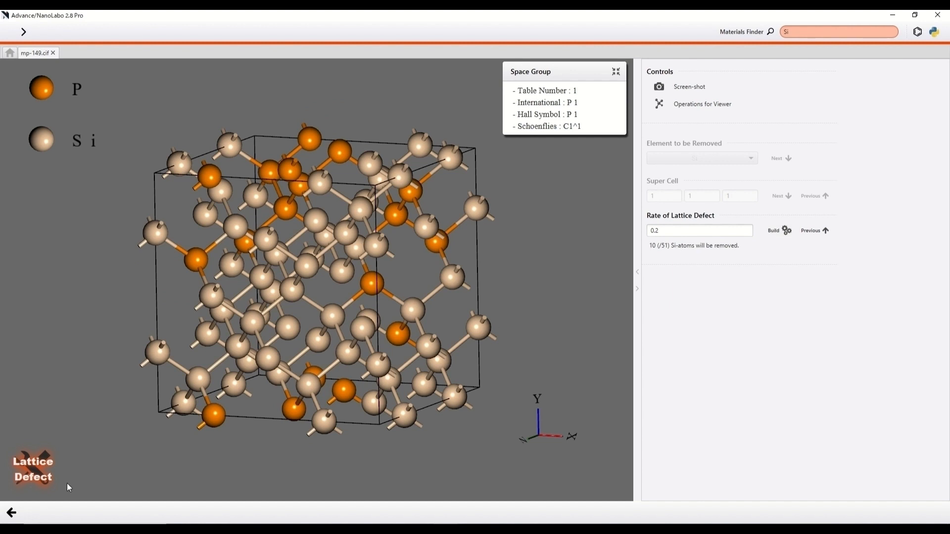
click(12, 514)
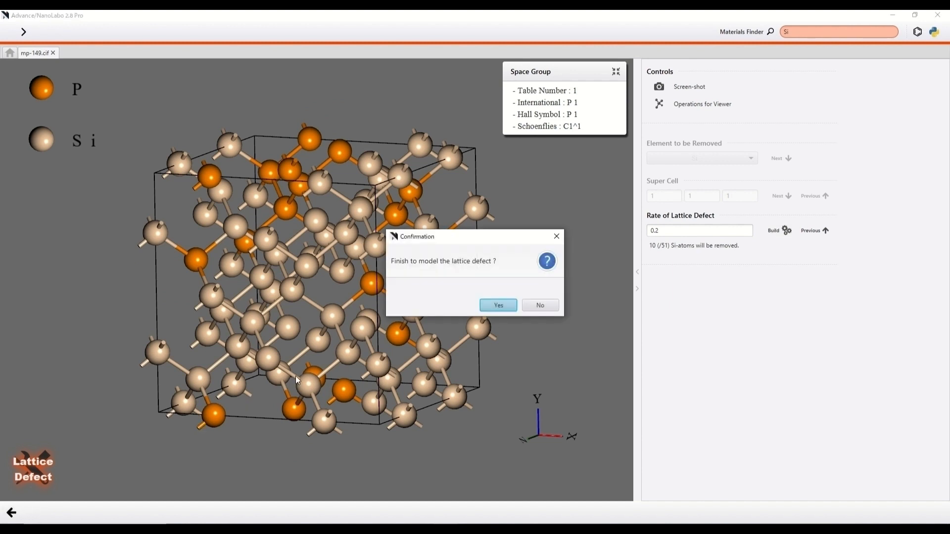
click(494, 306)
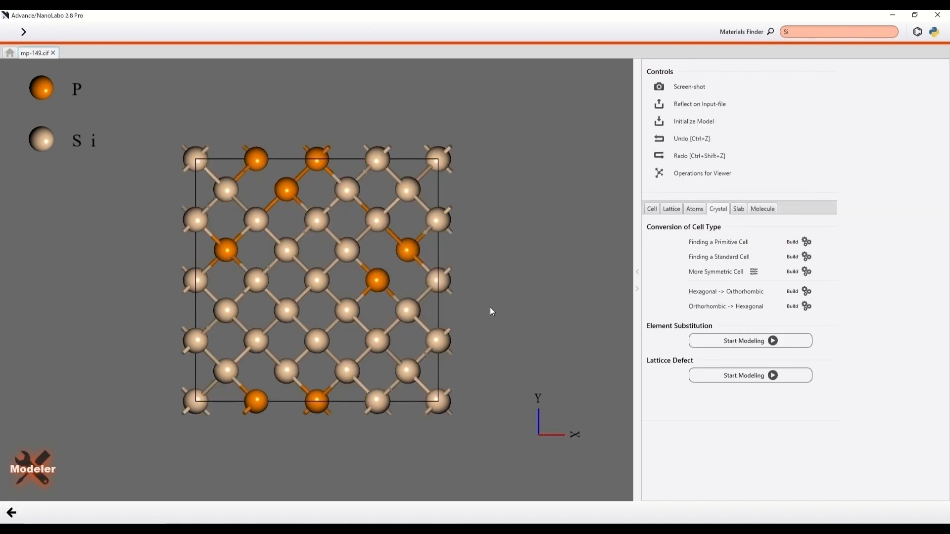
Try translating the cell along its lattice vectors and return it to the original position.
click(652, 210)
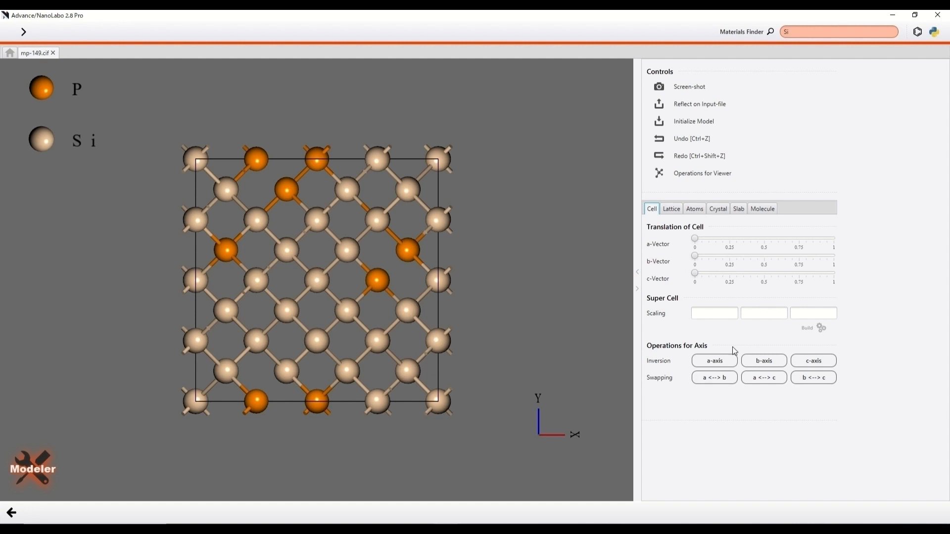
click(696, 239)
drag(696, 239, 695, 262)
Try the axis operations by inverting the a-axis and b-axis and swapping a with b, reverting each one.
click(714, 361)
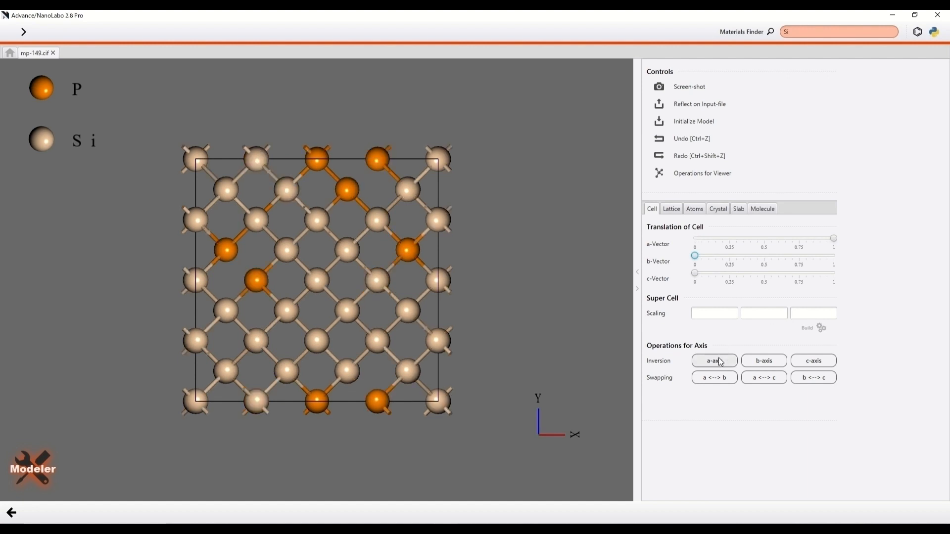
click(719, 358)
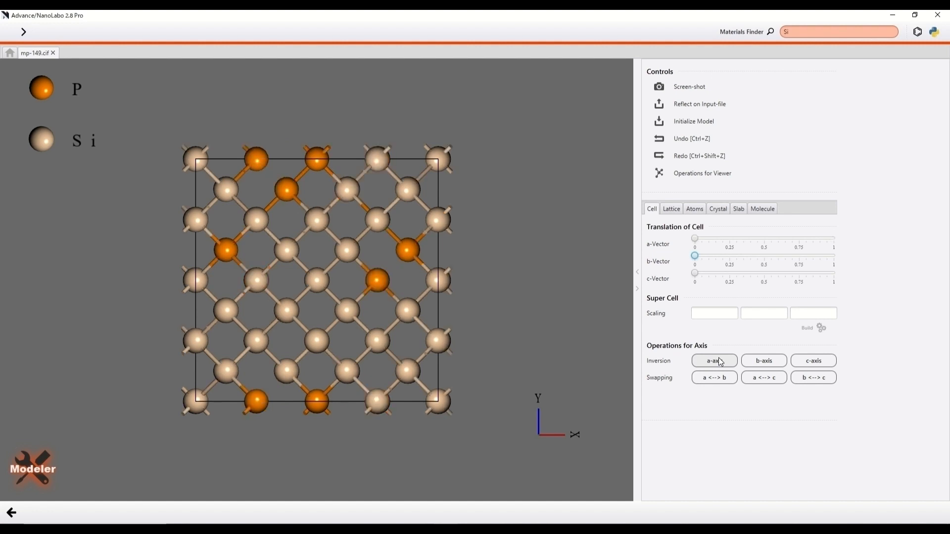
click(755, 364)
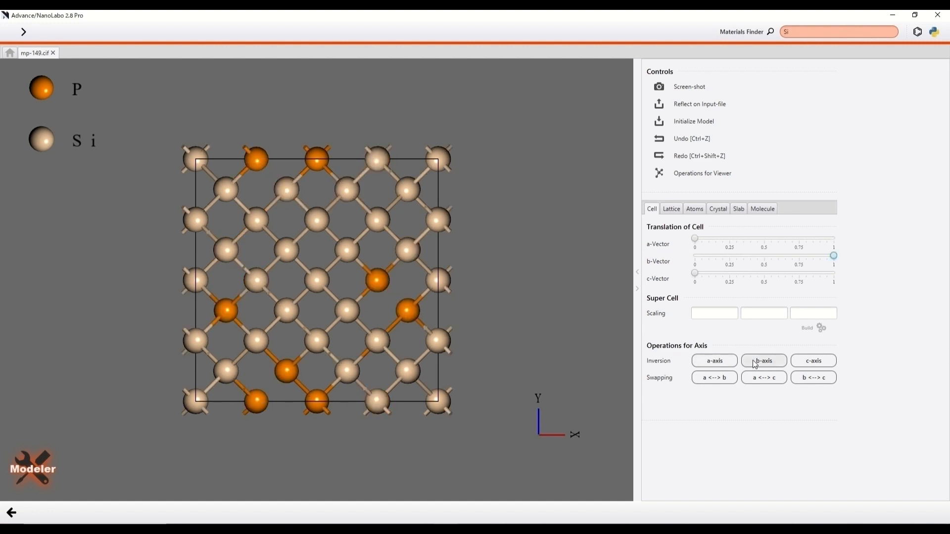
click(755, 364)
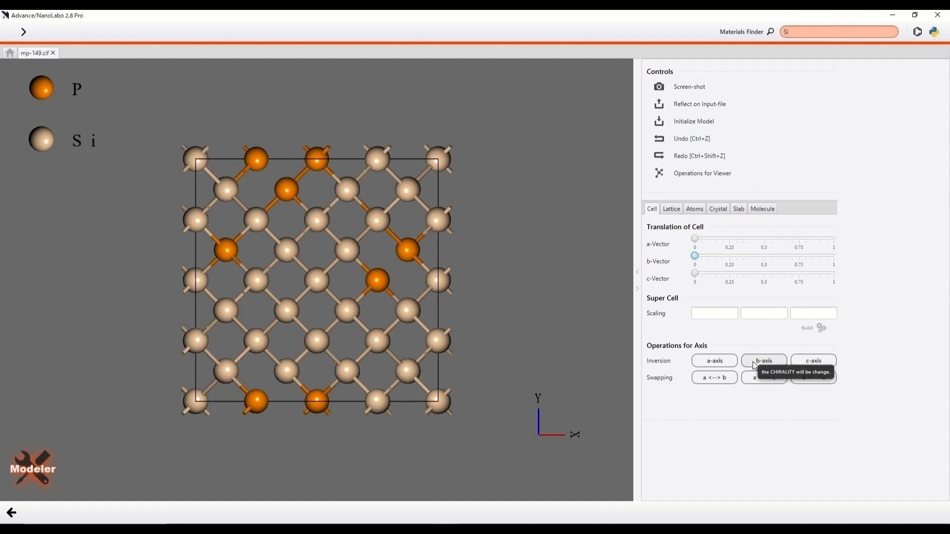
click(718, 378)
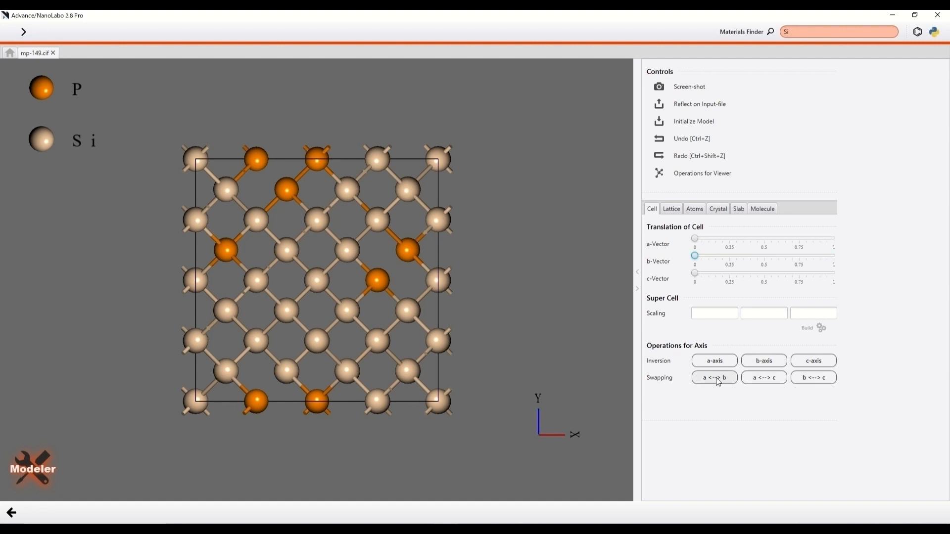
click(718, 380)
Build a super lattice from Miller indices with a-vector 2, -2, 0 and b-vector 2, 2, 0, and refine the lattice vectors.
click(674, 209)
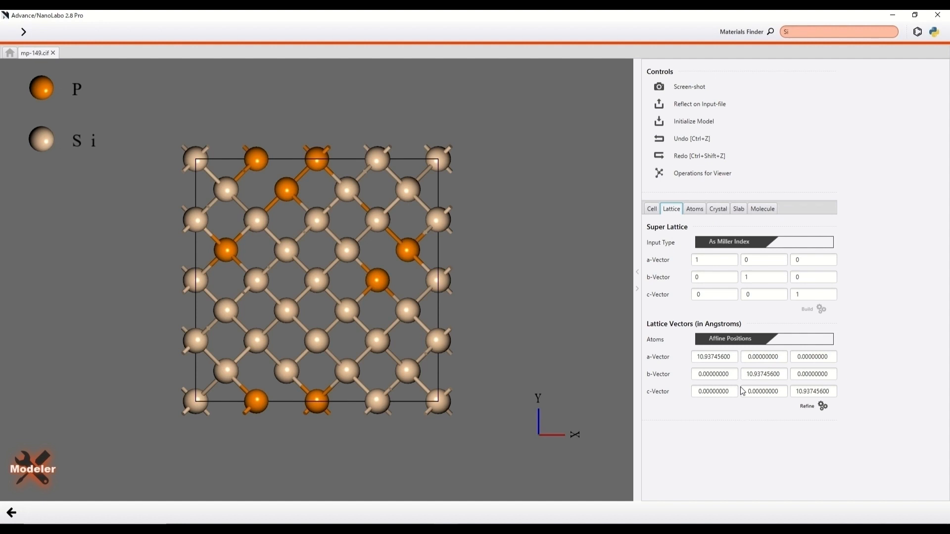
click(719, 261)
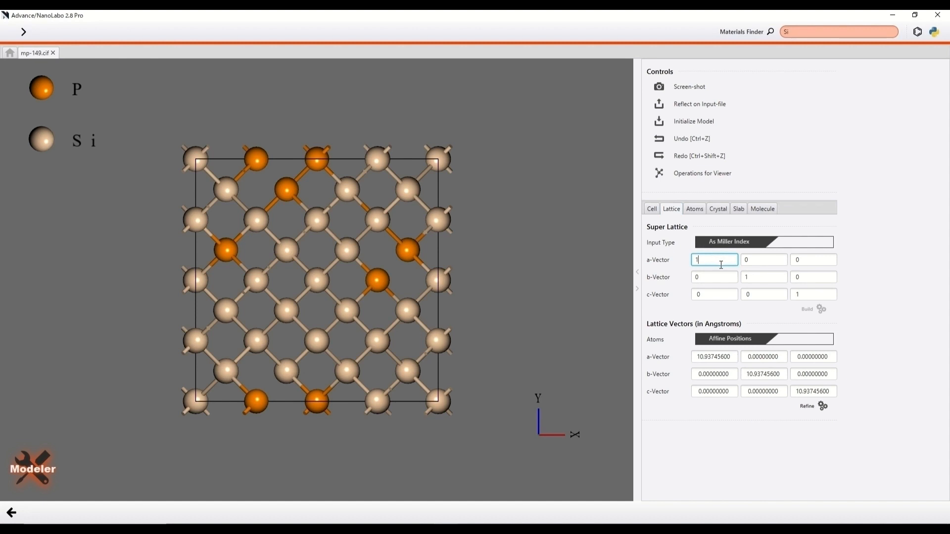
key(Tab)
text(-2)
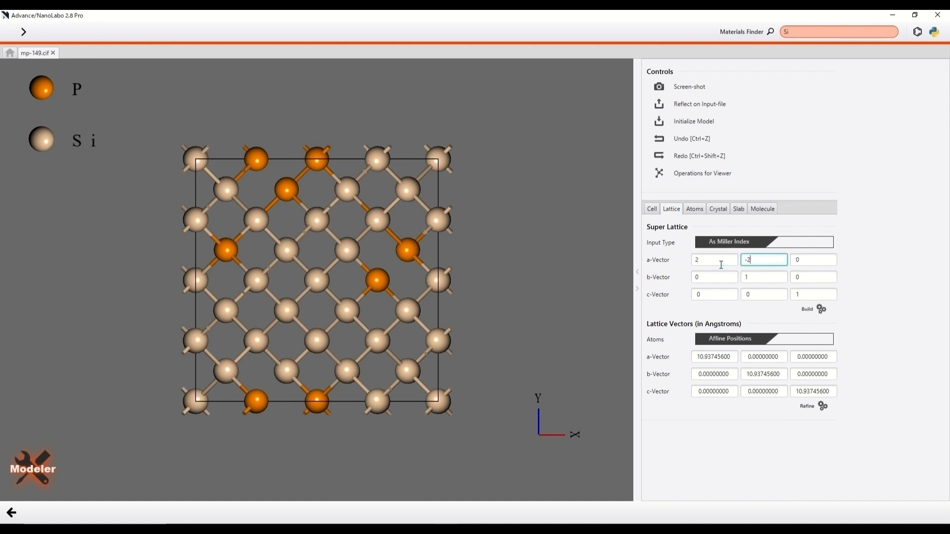
key(Tab)
key(Tab)
text(2)
key(Tab)
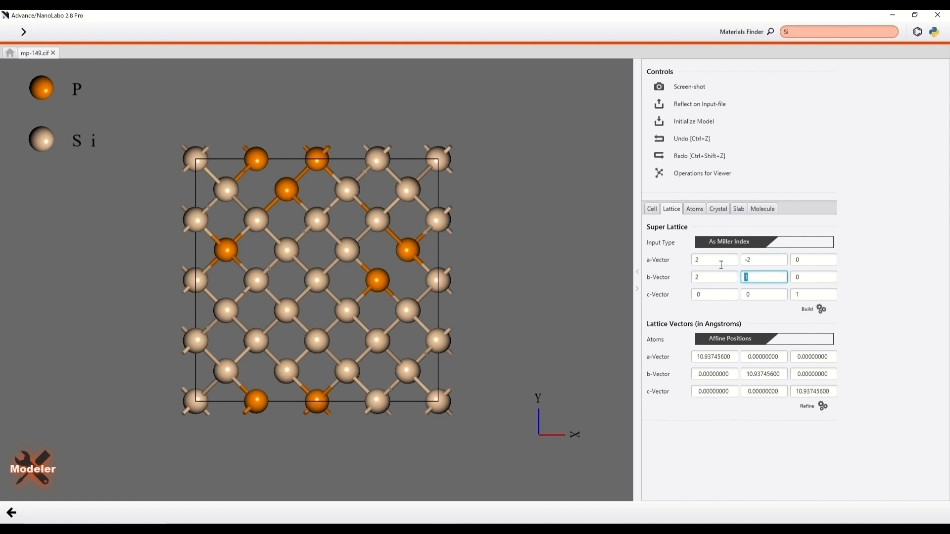
text(2)
click(808, 313)
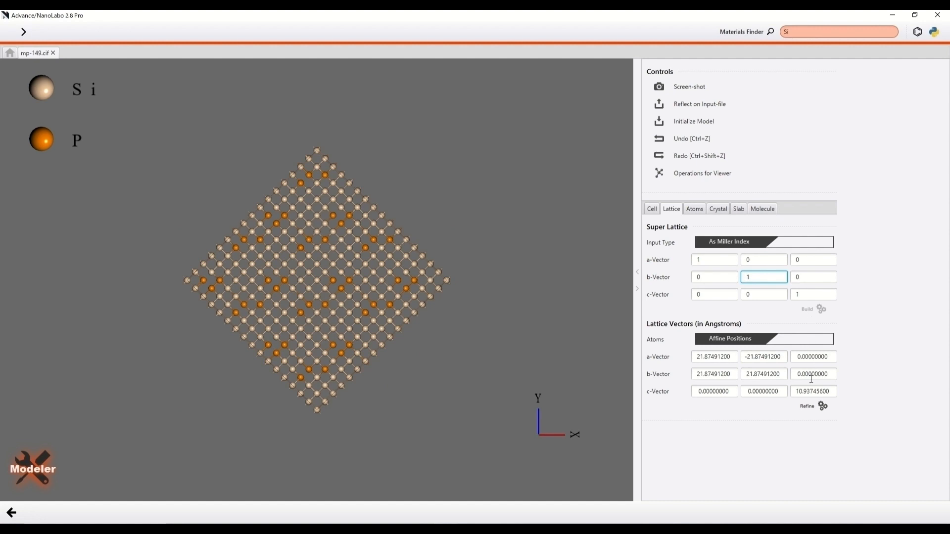
click(811, 409)
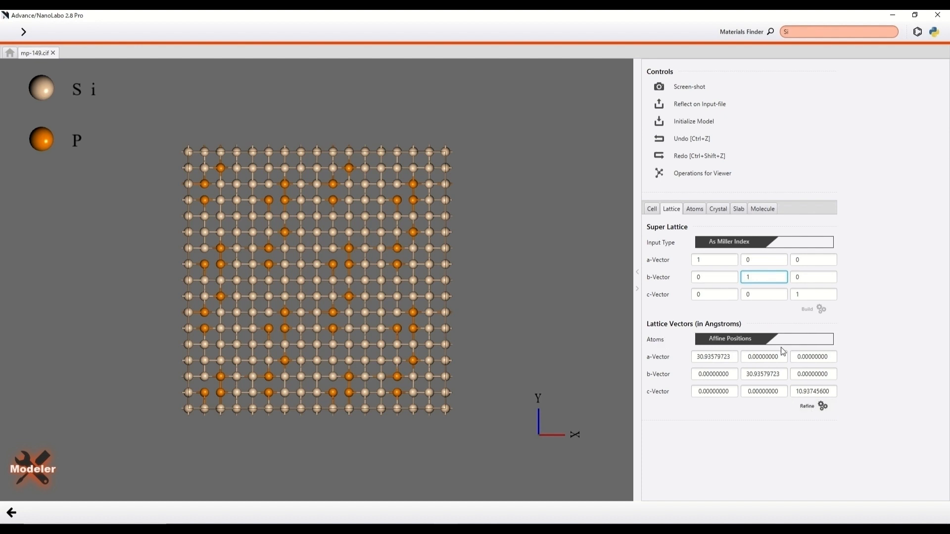
Set the first component of the a lattice vector to 35 Å with affine atom positions.
drag(736, 355, 670, 361)
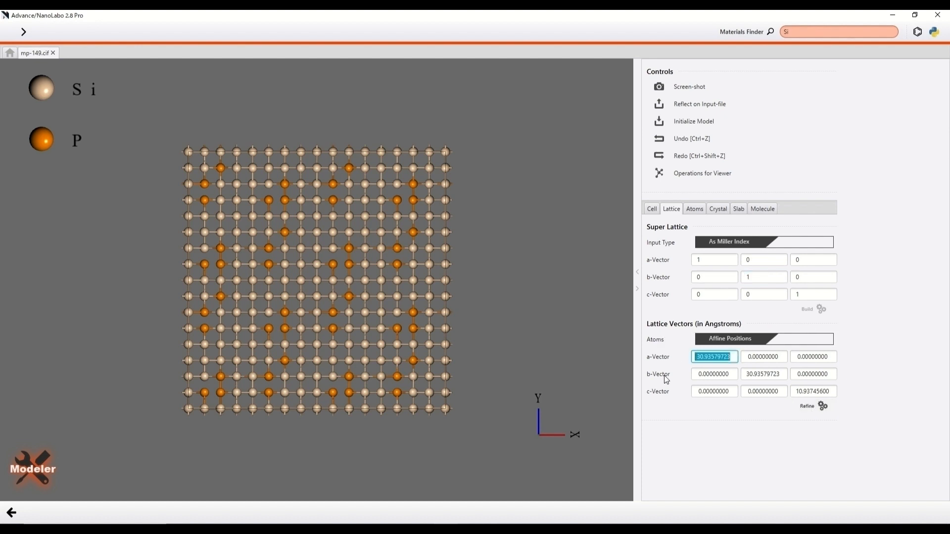
text(35)
key(Return)
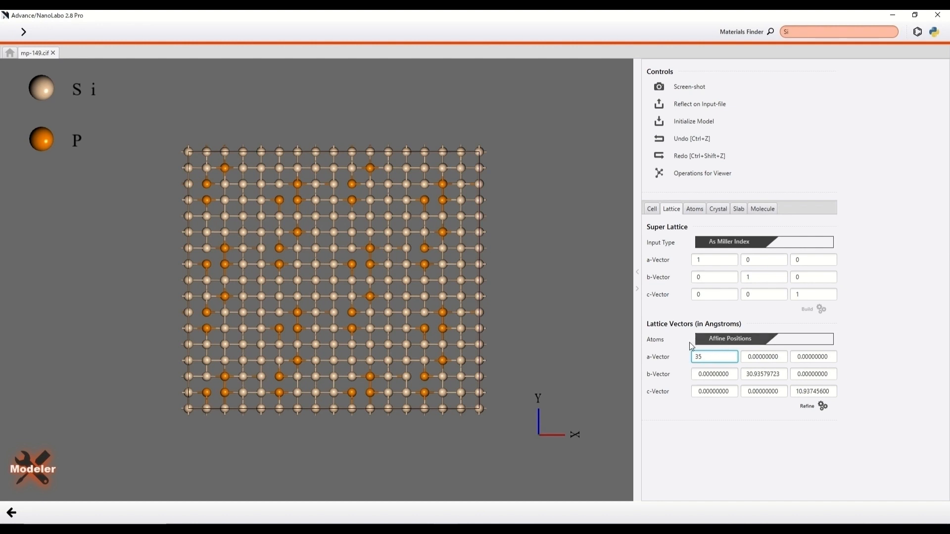
Switch the atom handling to Leave Positions and set the first component of the a lattice vector to 40 Å.
click(789, 341)
click(730, 357)
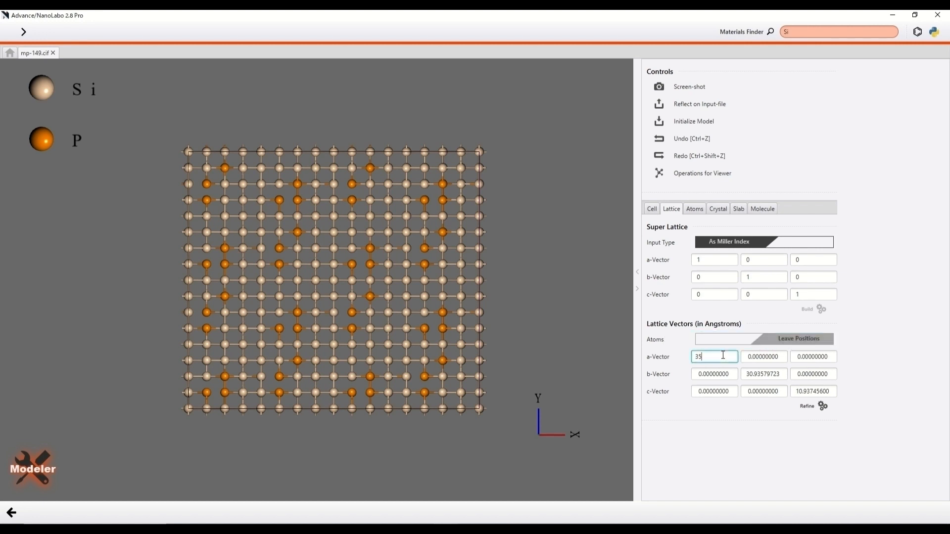
text(40)
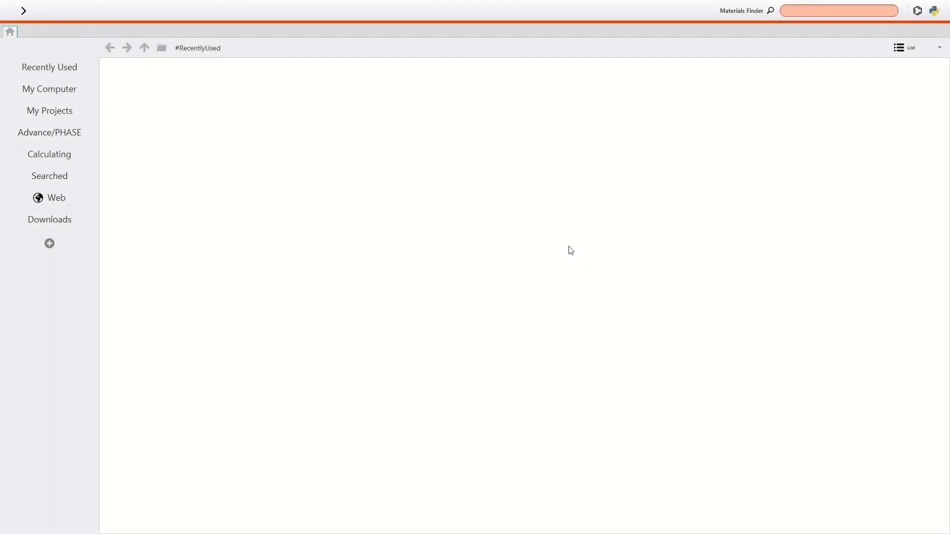
Search the Materials Finder for Al2O3 and dismiss the completion message.
click(809, 12)
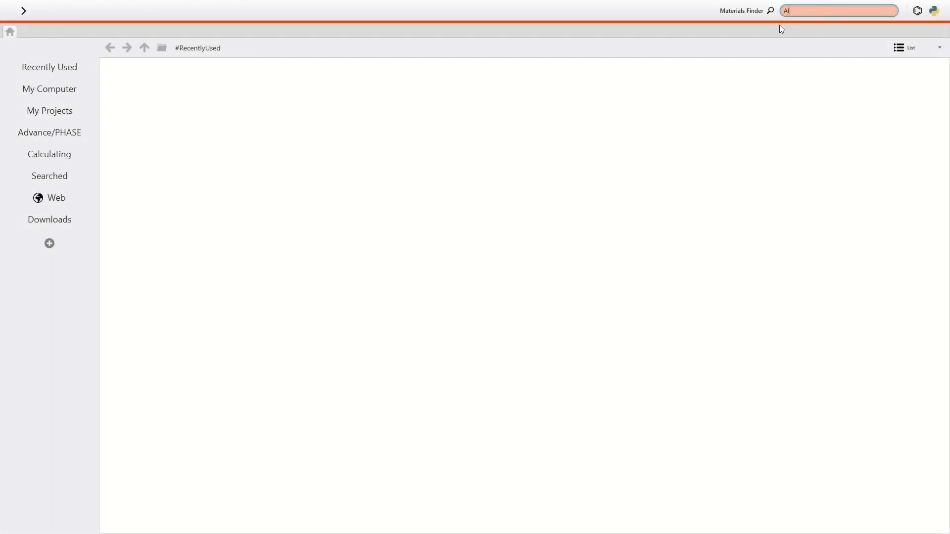
text(Al2O3)
key(Return)
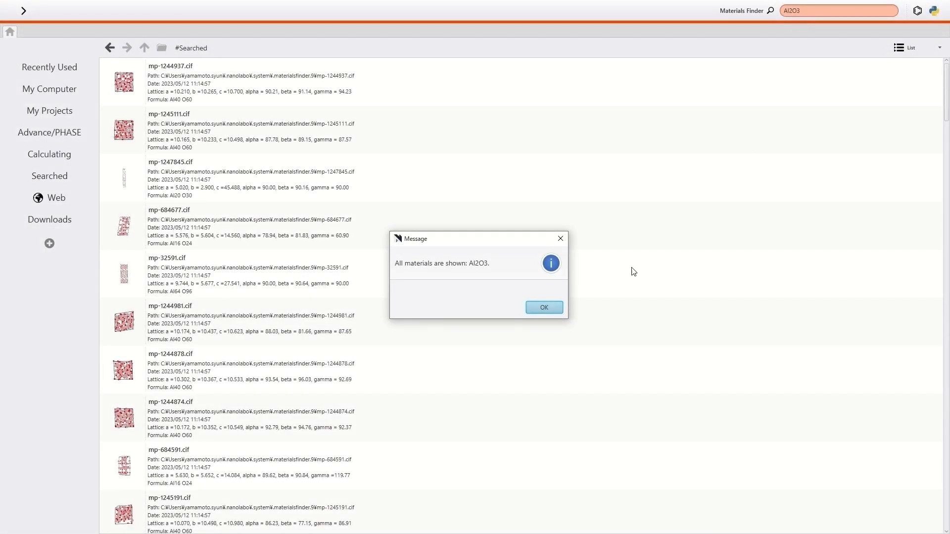
click(554, 308)
Find mp-1143.cif among the Al2O3 search results, open it, and start the Modeler.
scroll(555, 307, down, 5)
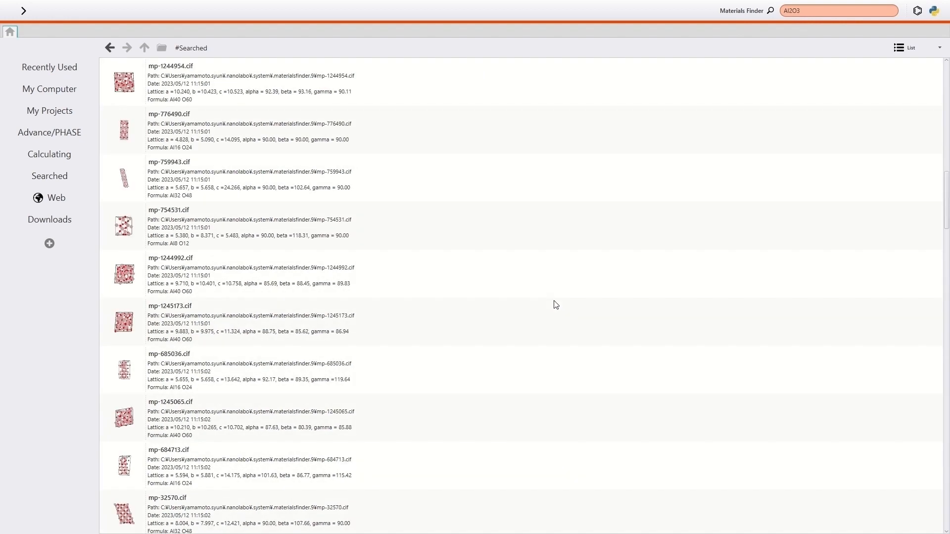
scroll(555, 305, down, 3)
scroll(556, 305, down, 10)
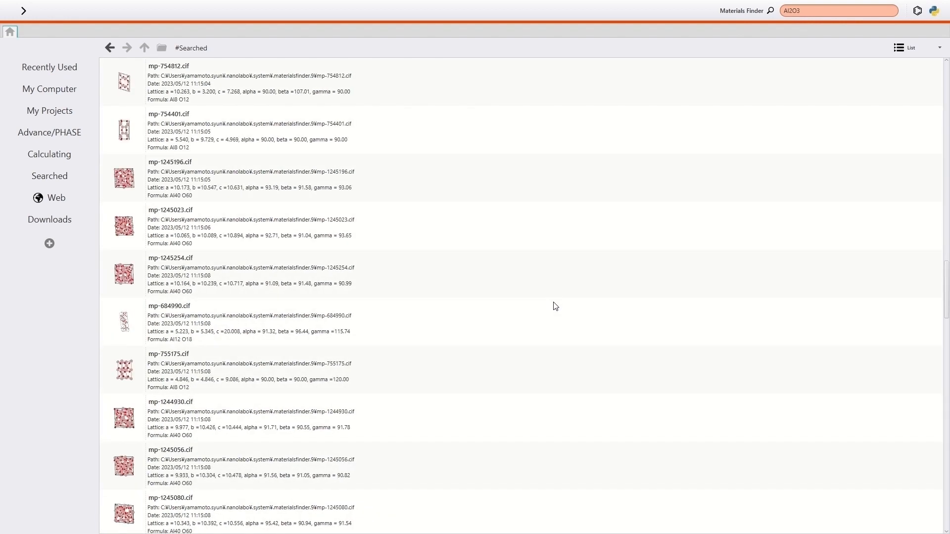
scroll(555, 307, down, 10)
scroll(555, 306, down, 5)
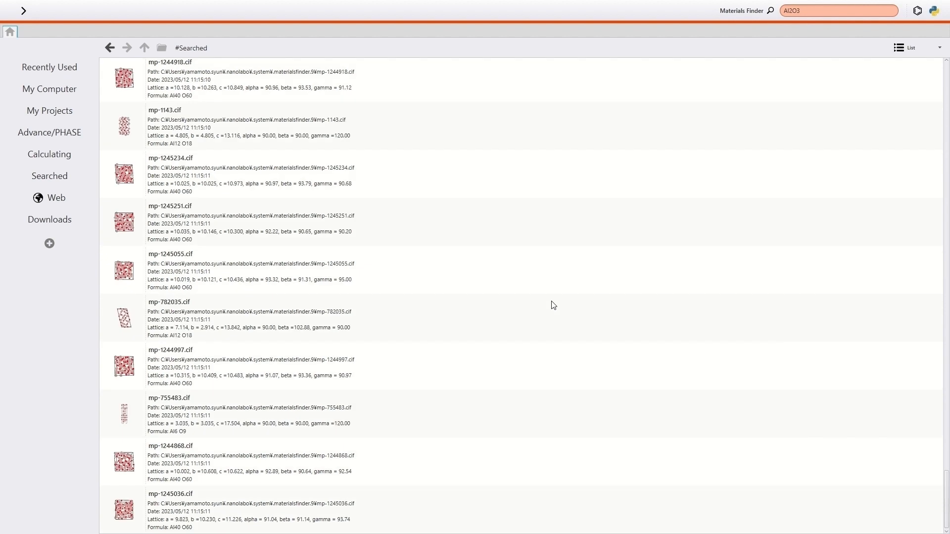
double_click(322, 143)
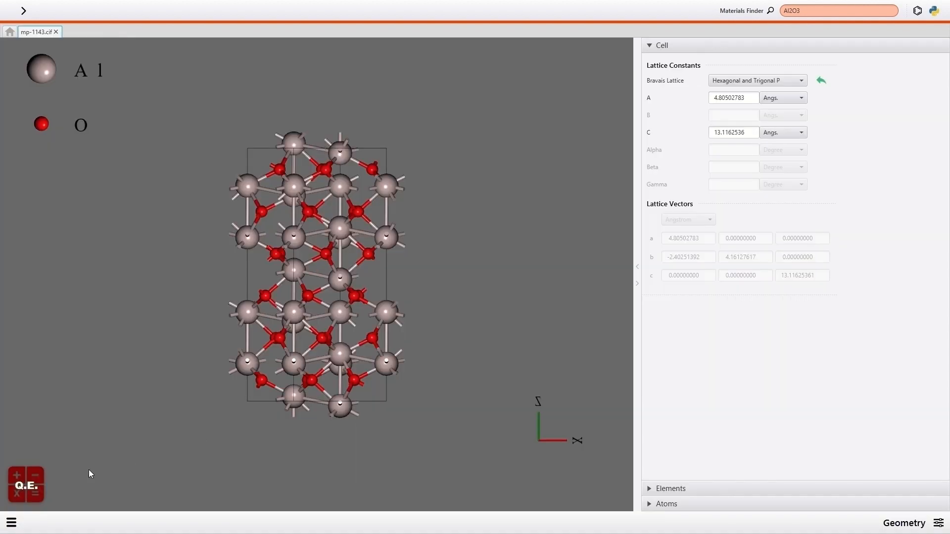
click(13, 520)
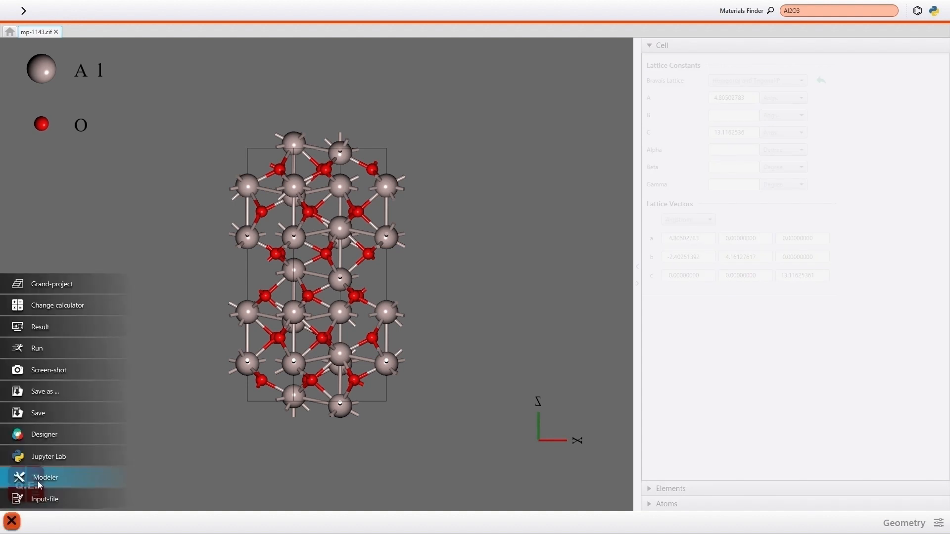
click(38, 478)
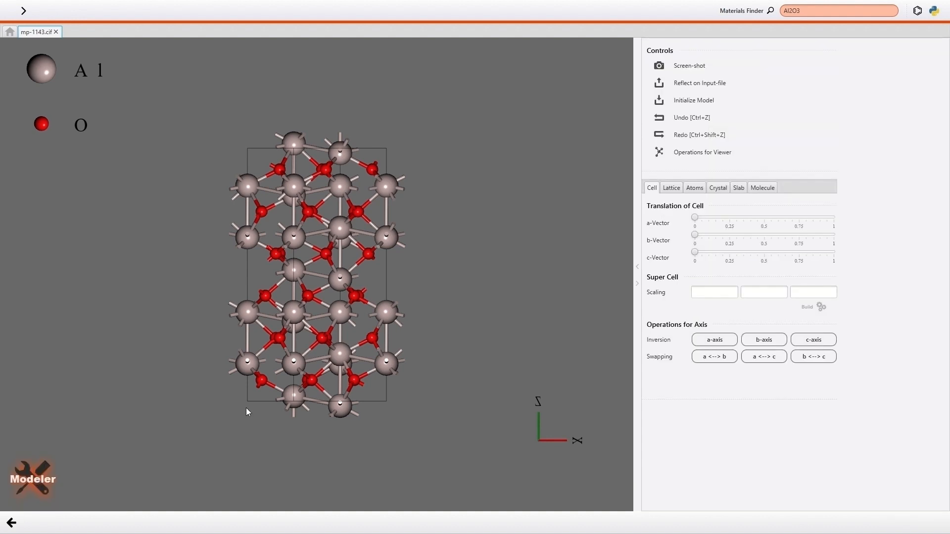
Build a slab model of the Al2O3 crystal with Miller index 0 0 1 and dismiss the message.
click(740, 188)
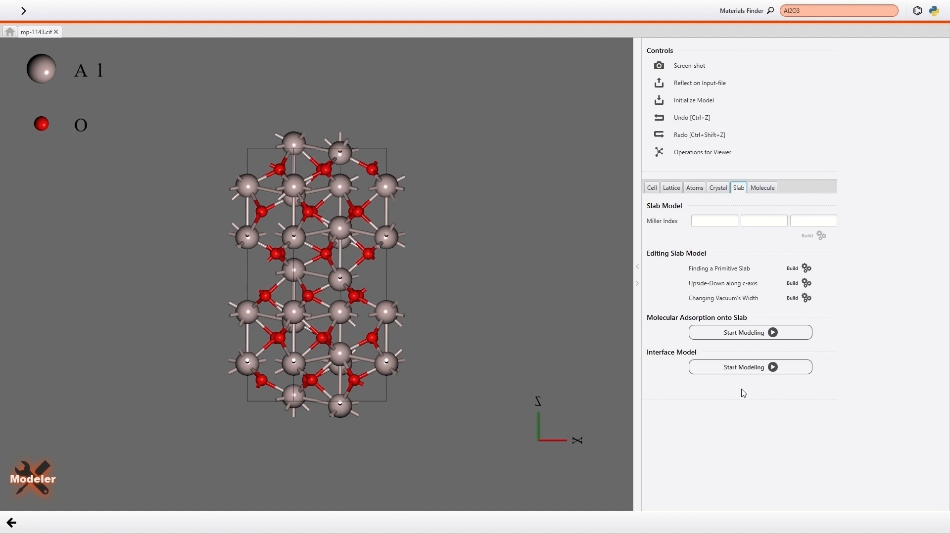
click(697, 222)
text(0)
key(Tab)
text(0)
key(Tab)
text(1)
click(814, 236)
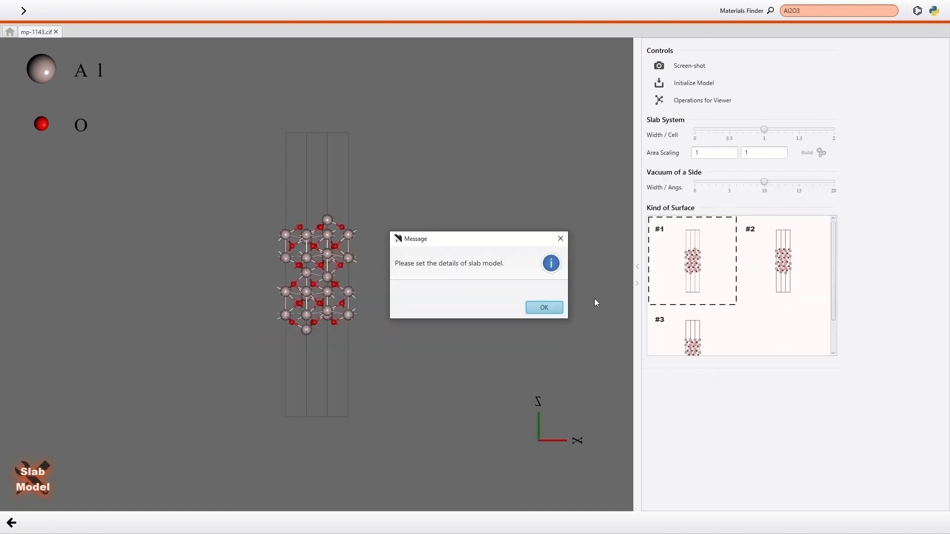
click(544, 308)
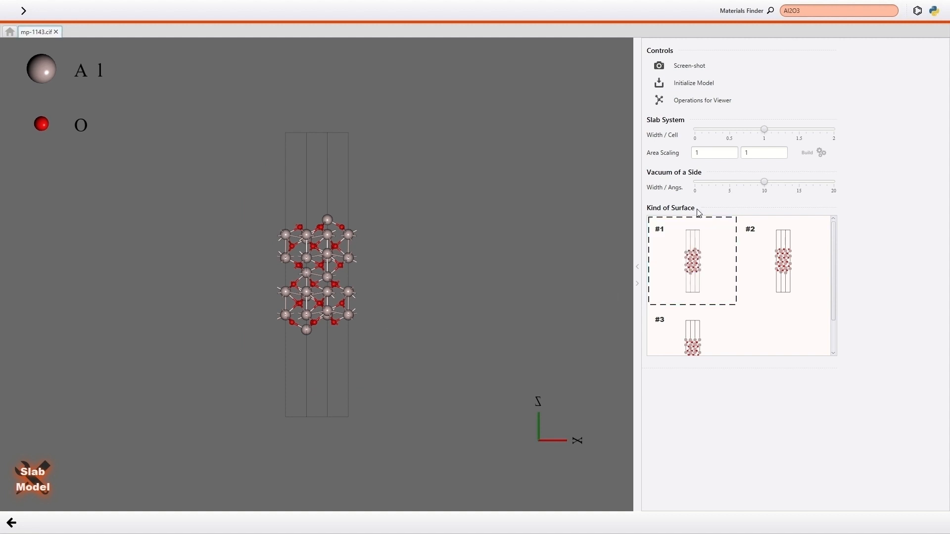
Keep the slab width at about 1 cell, set the area scaling to 2 × 2, and build the slab.
mouse_move(764, 130)
mouse_down()
mouse_move(812, 132)
mouse_move(720, 134)
mouse_move(766, 133)
mouse_up()
click(725, 151)
key(BackSpace)
text(2)
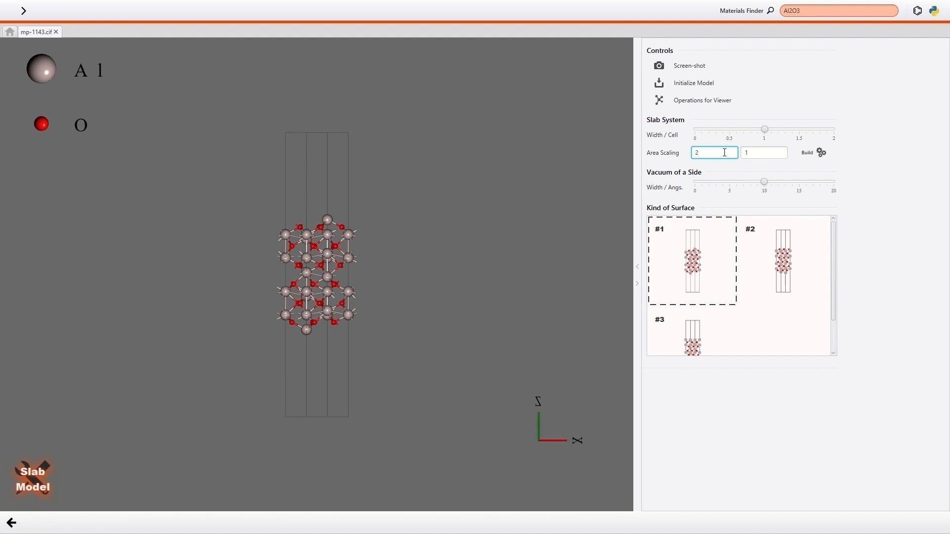
key(Tab)
text(2)
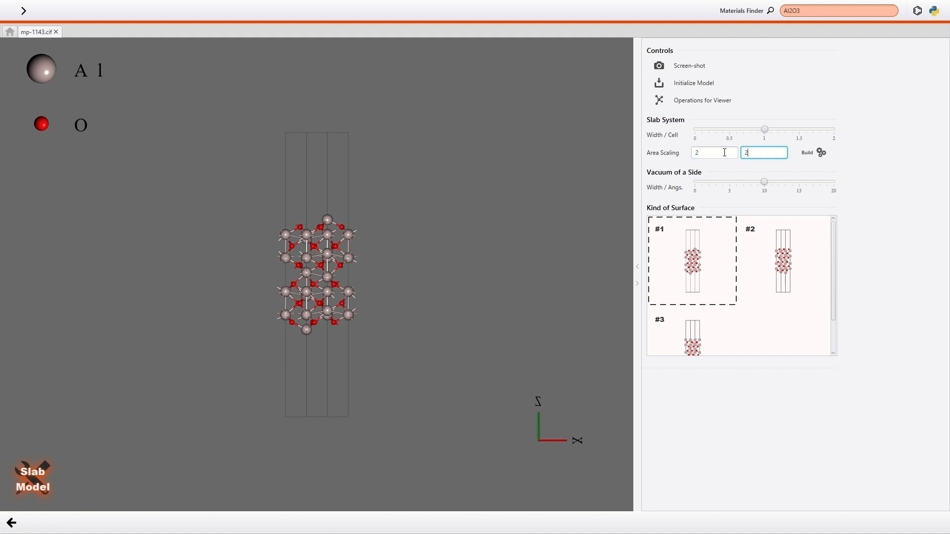
click(819, 153)
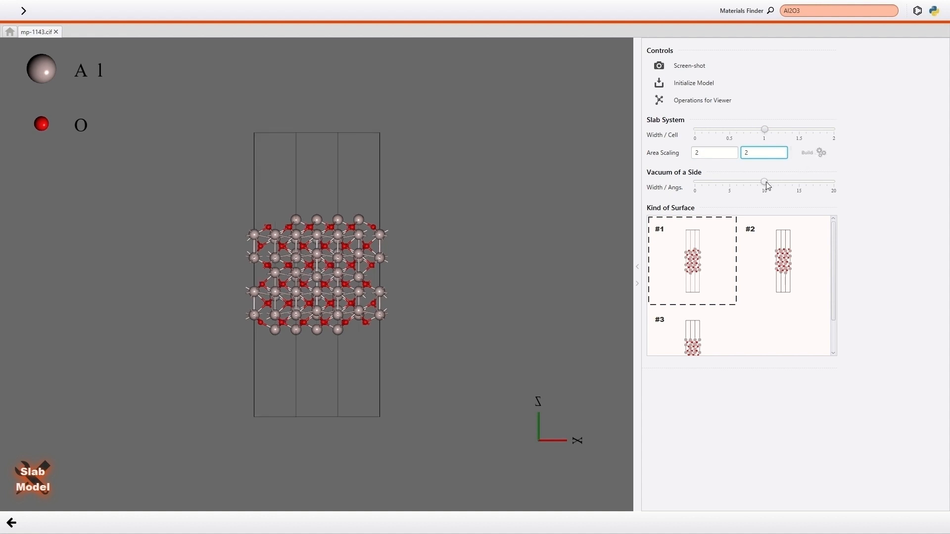
Set the vacuum of a side to about 10 Å, try the kinds of surface, choose #3, and finish the slab modeling.
mouse_move(766, 182)
mouse_down()
mouse_move(801, 183)
mouse_move(709, 183)
mouse_move(768, 190)
mouse_up()
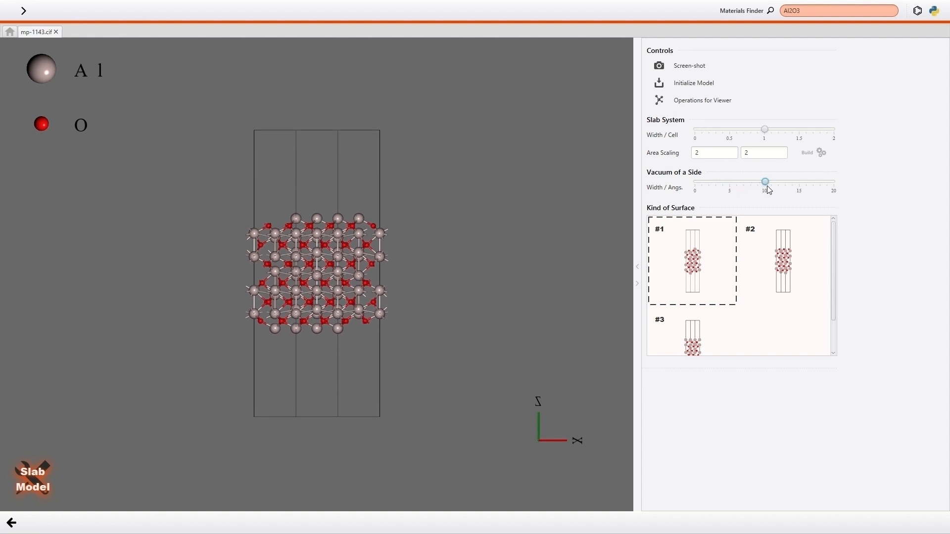
click(722, 236)
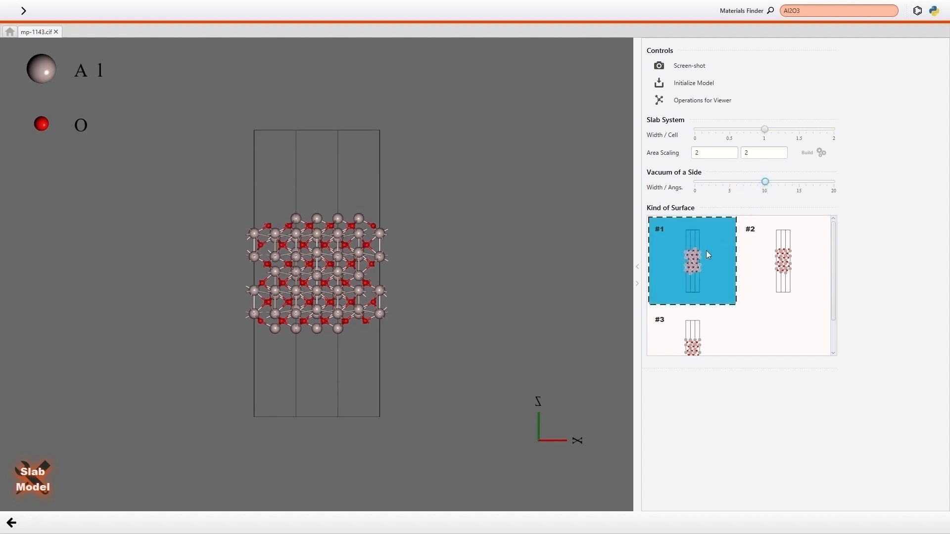
click(787, 259)
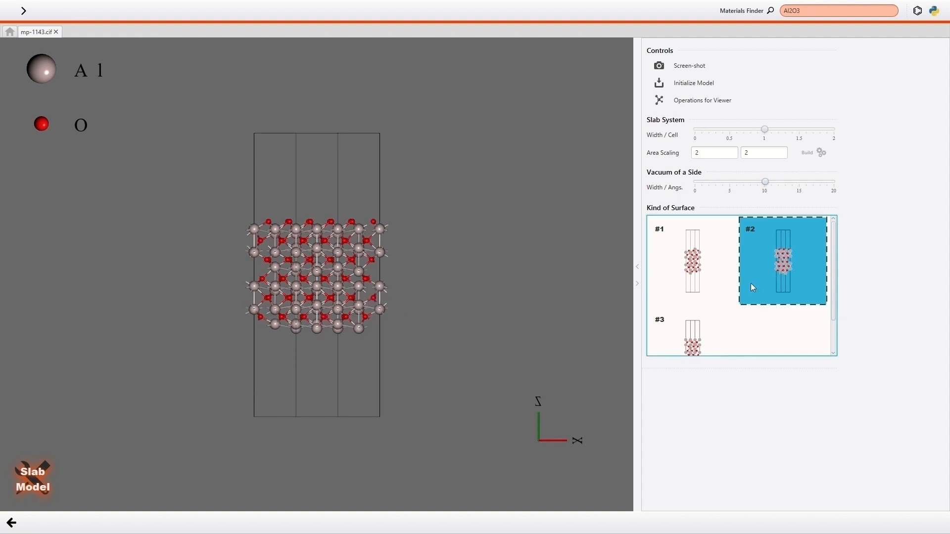
click(715, 335)
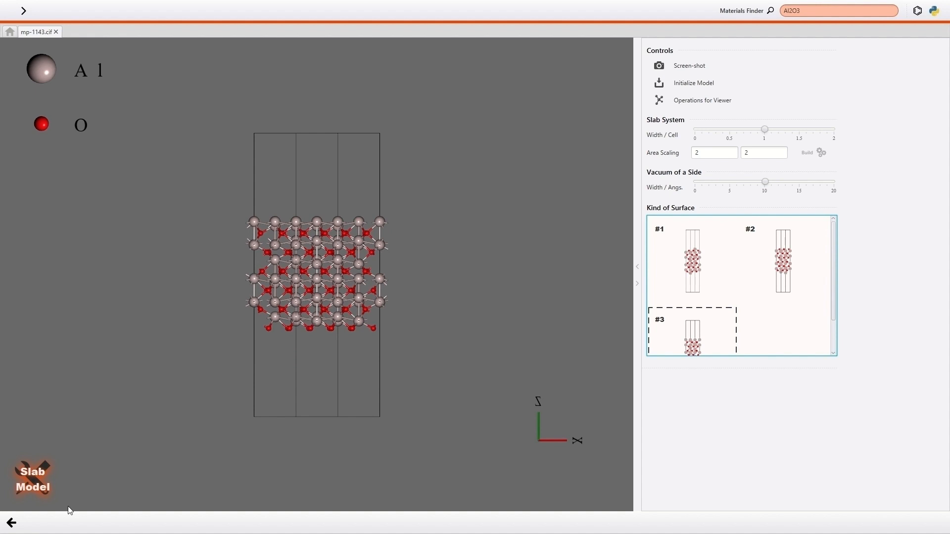
click(11, 523)
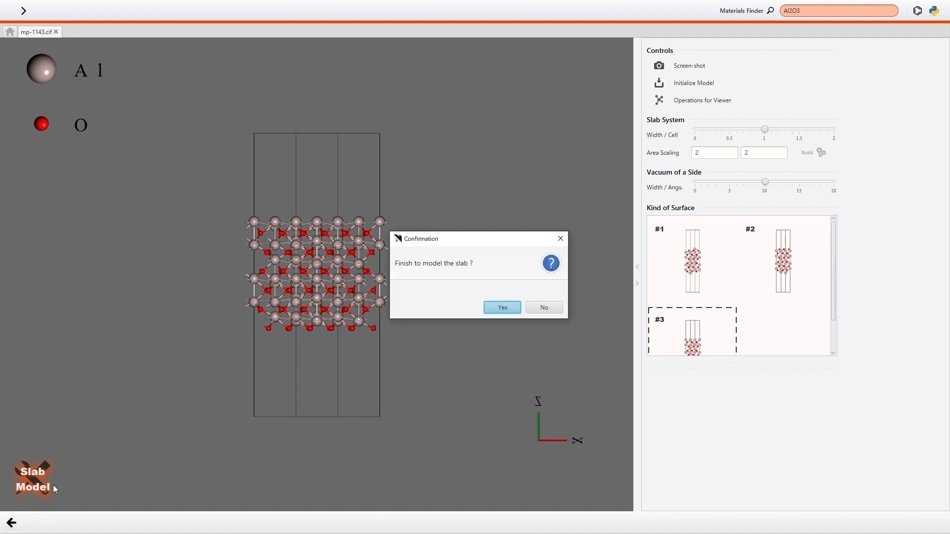
click(502, 308)
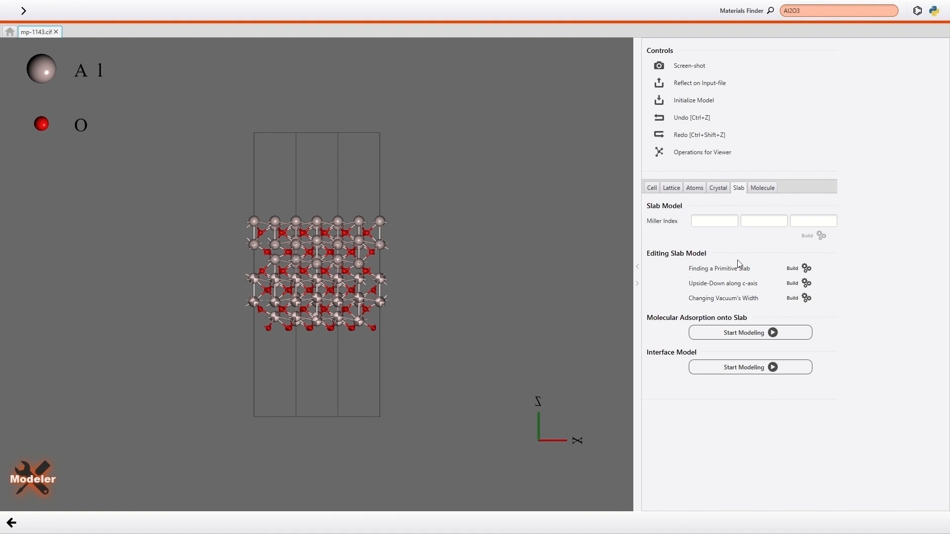
Try finding a primitive slab and turning the slab upside-down along the c-axis, reverting each one.
click(799, 271)
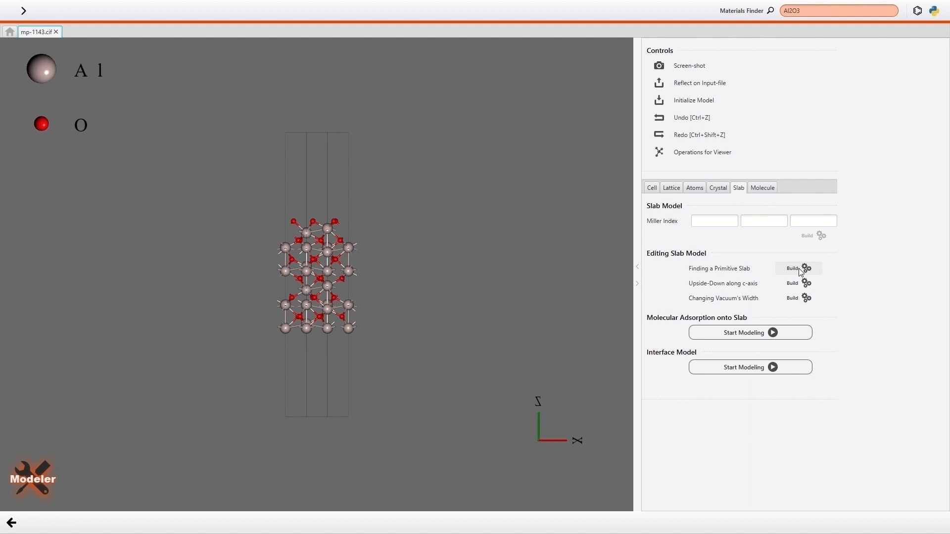
click(658, 118)
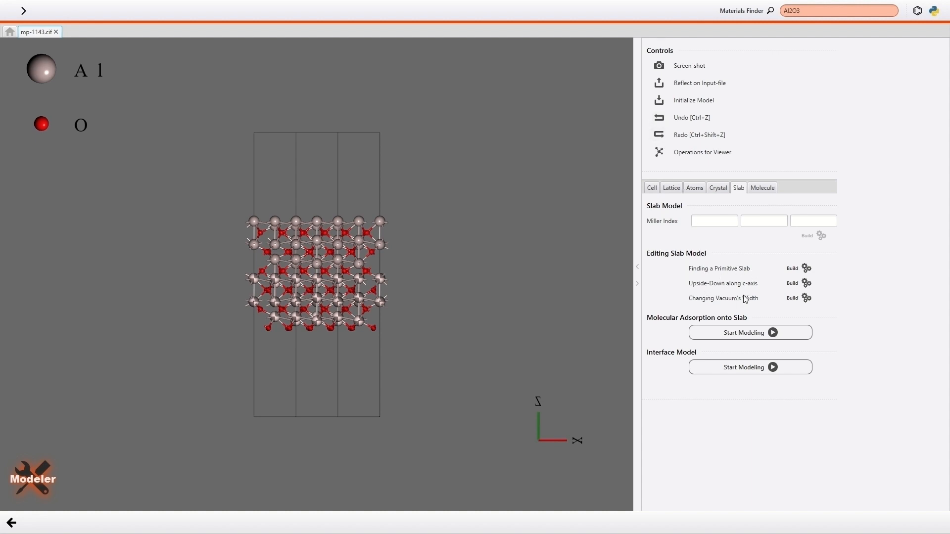
click(791, 285)
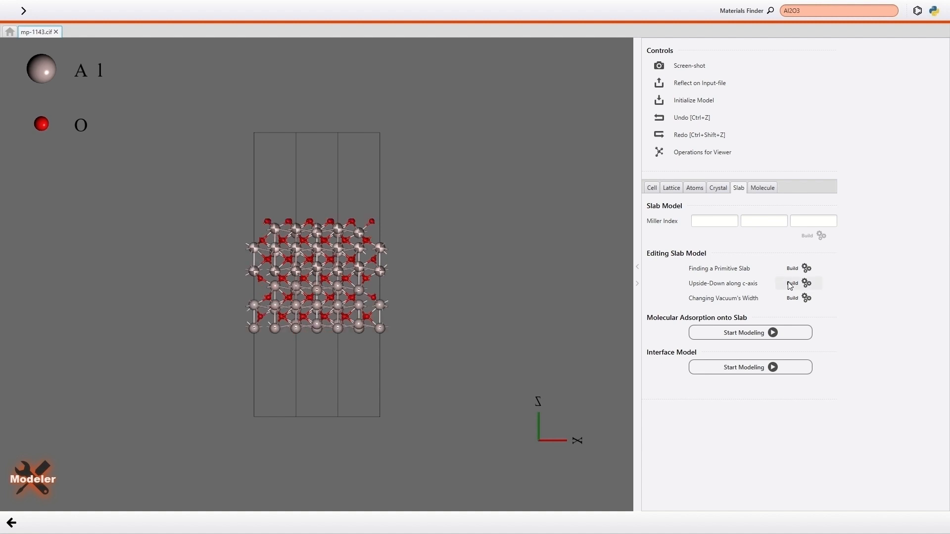
click(791, 285)
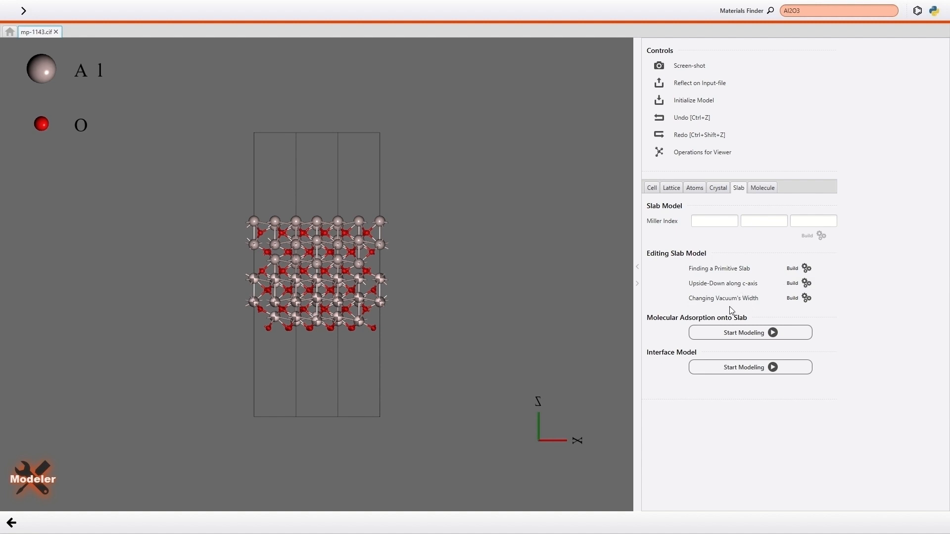
Try the upper and lower vacuum width settings of the slab, keeping each at about 10 Å.
click(805, 299)
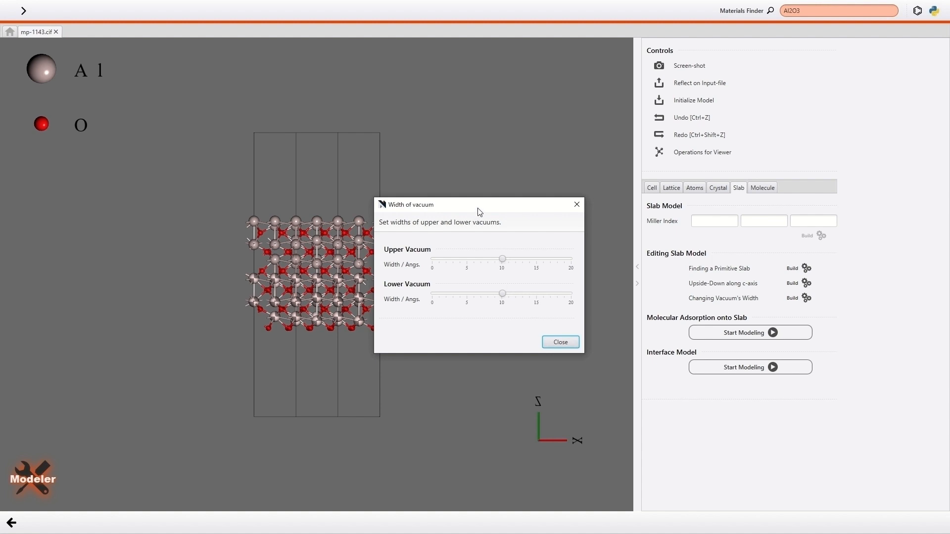
drag(478, 208, 529, 201)
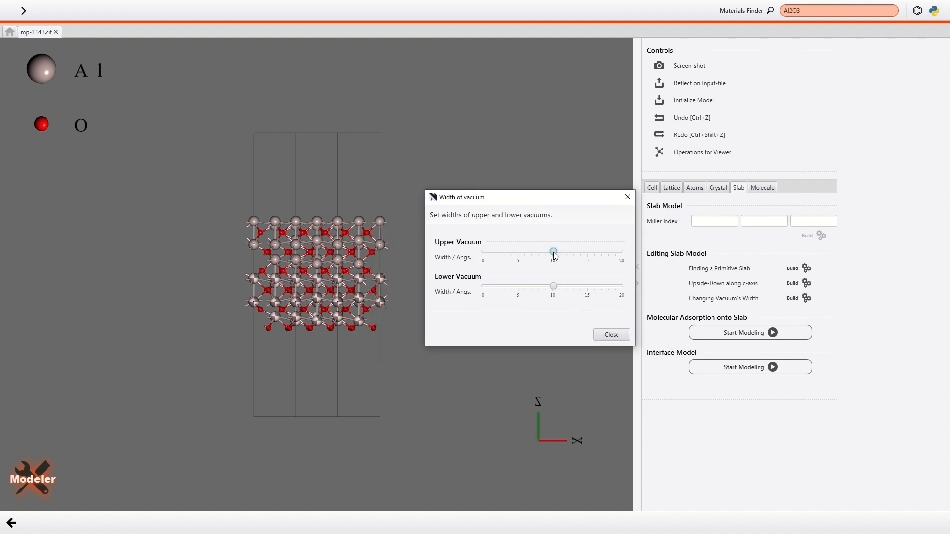
mouse_move(554, 251)
mouse_down()
mouse_move(594, 254)
mouse_move(511, 253)
mouse_move(555, 259)
mouse_up()
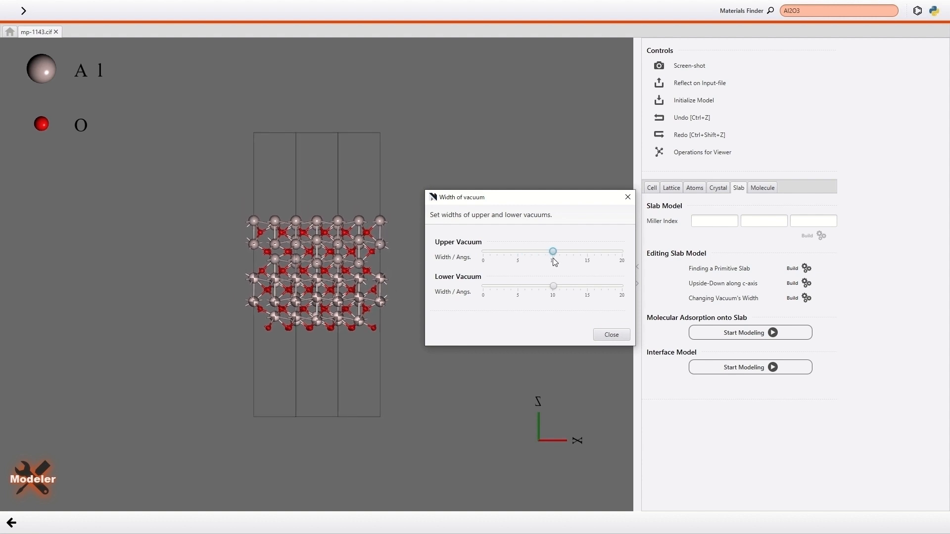
click(554, 286)
click(603, 336)
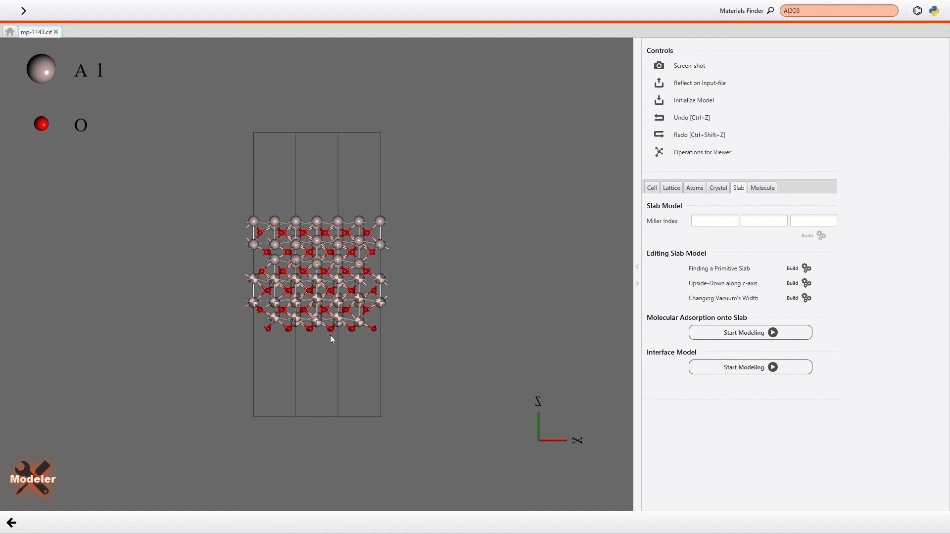
Select the atoms in the lower half of the slab, set their X, Y and Z mobility to mobile, and end the atom modeling.
click(694, 189)
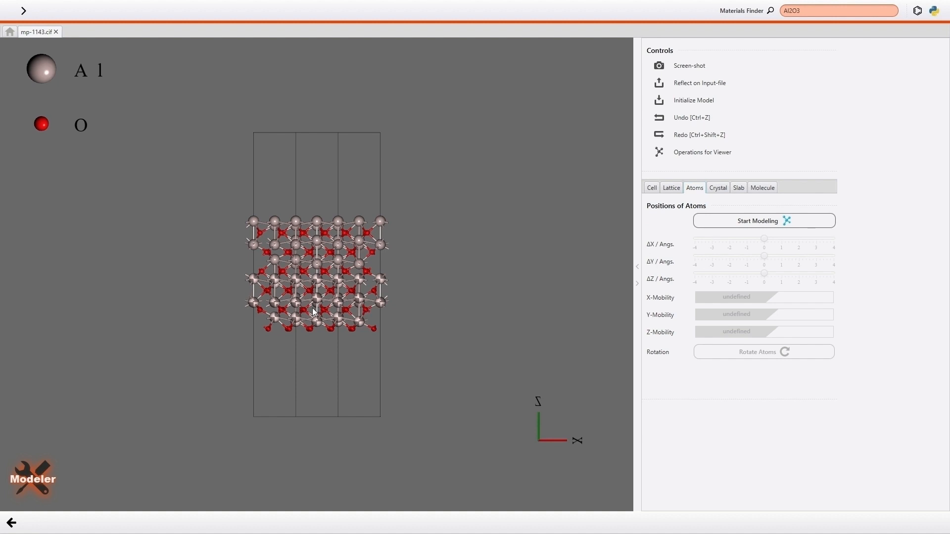
drag(223, 272, 401, 349)
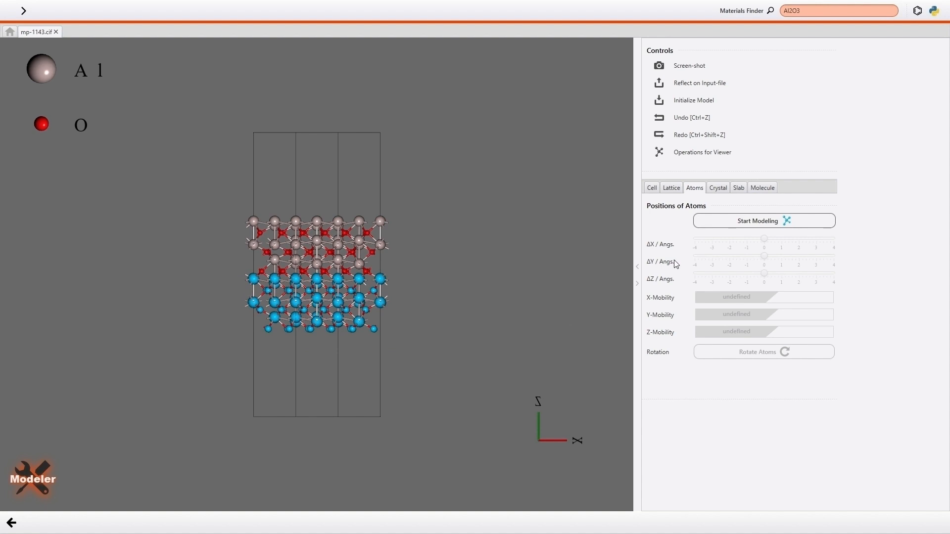
click(733, 227)
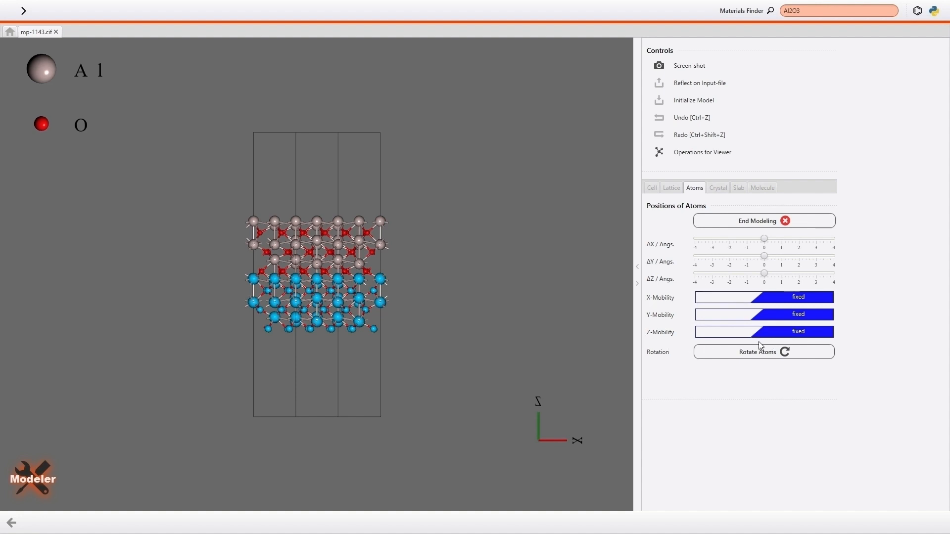
click(758, 300)
click(756, 315)
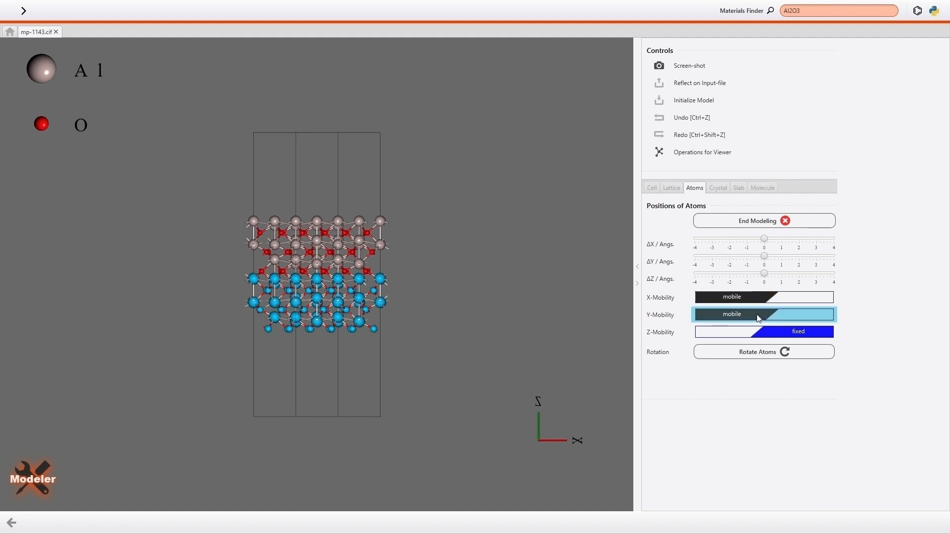
click(753, 333)
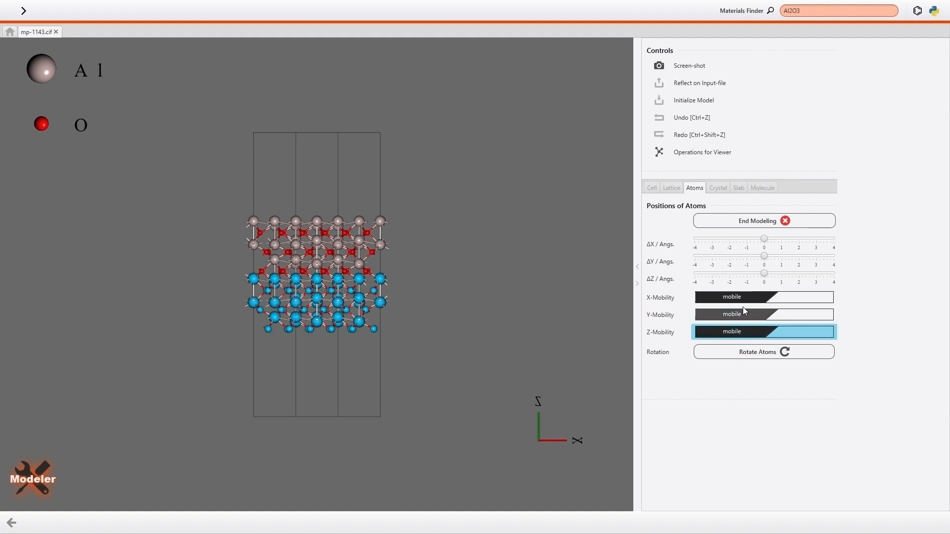
click(740, 225)
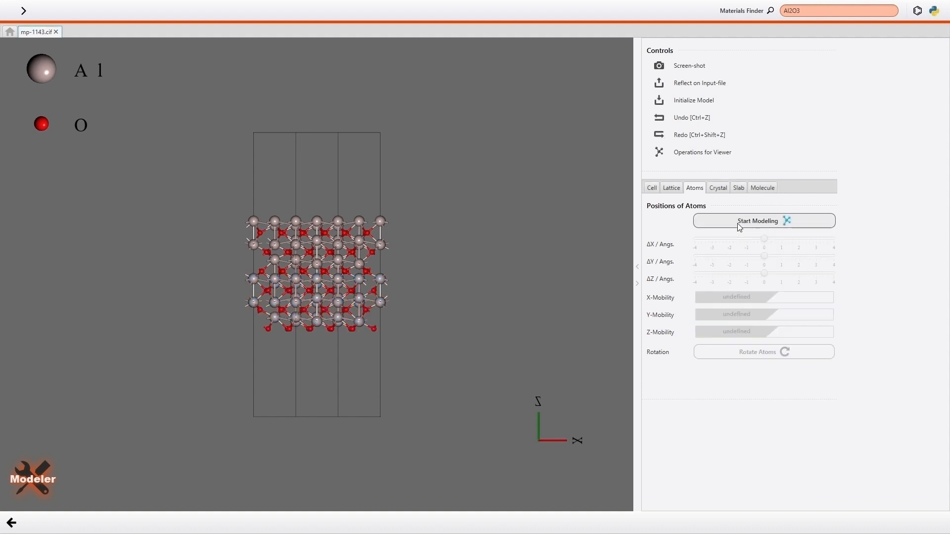
Convert the slab's cell from hexagonal to orthorhombic and back to hexagonal, inspecting each cell.
click(721, 192)
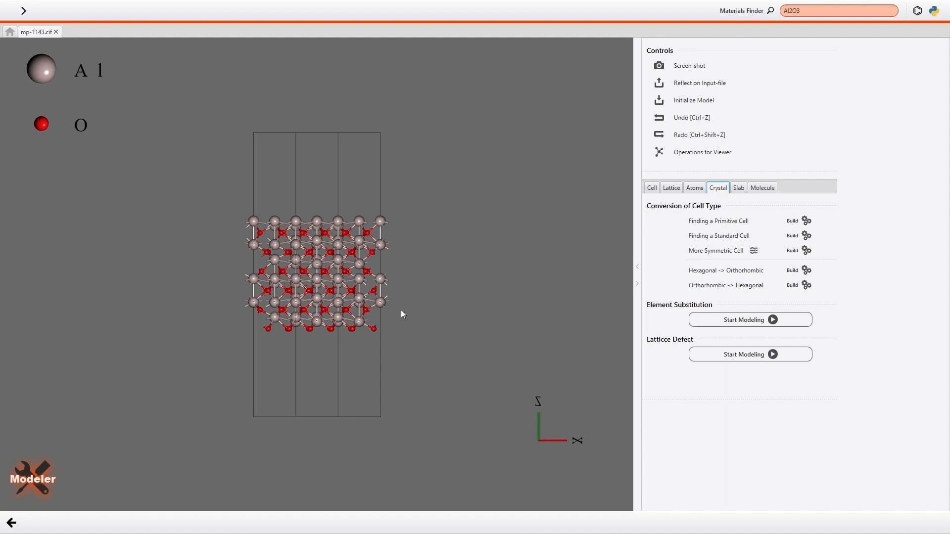
drag(359, 317, 347, 341)
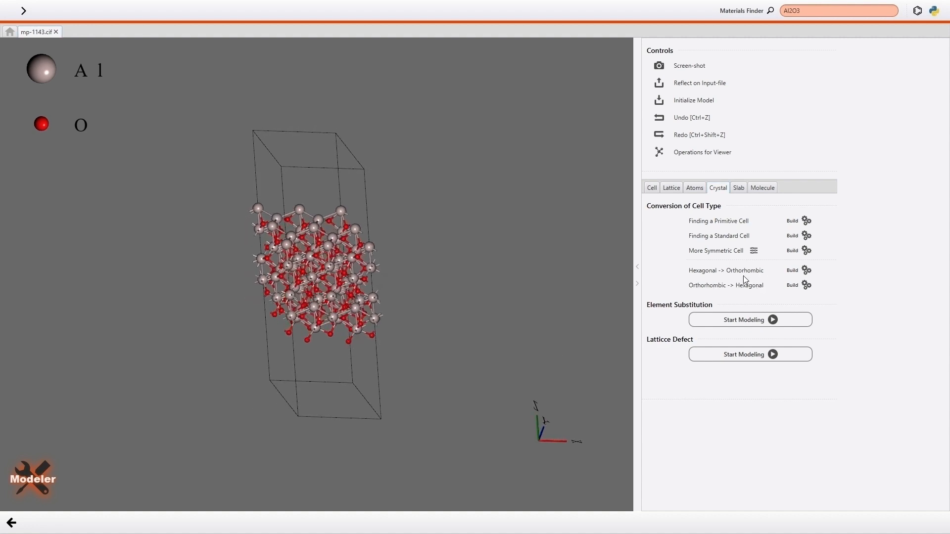
click(796, 274)
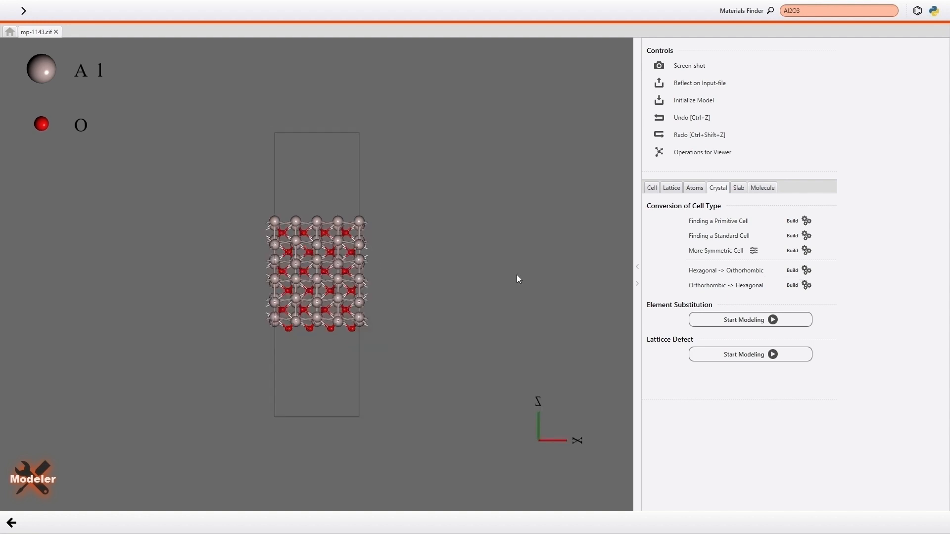
drag(457, 275, 441, 294)
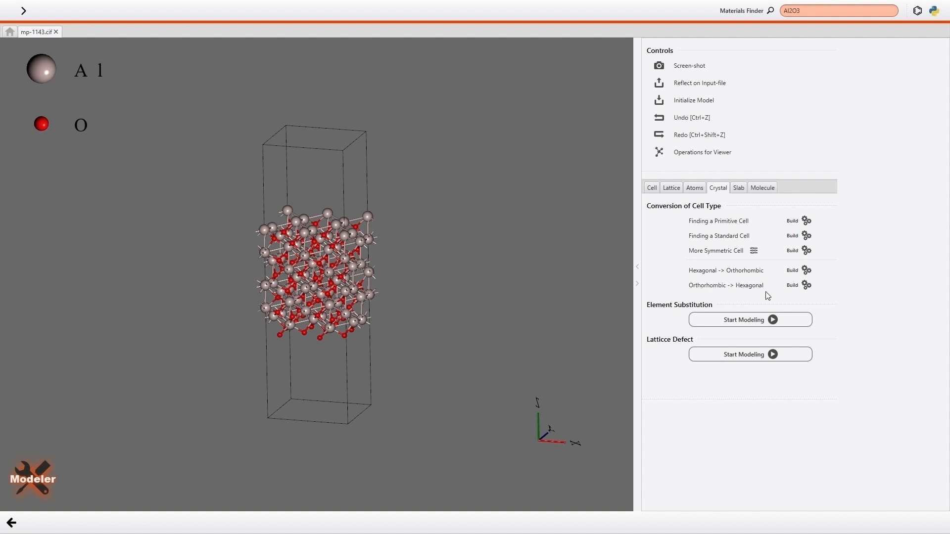
click(800, 291)
drag(402, 275, 382, 287)
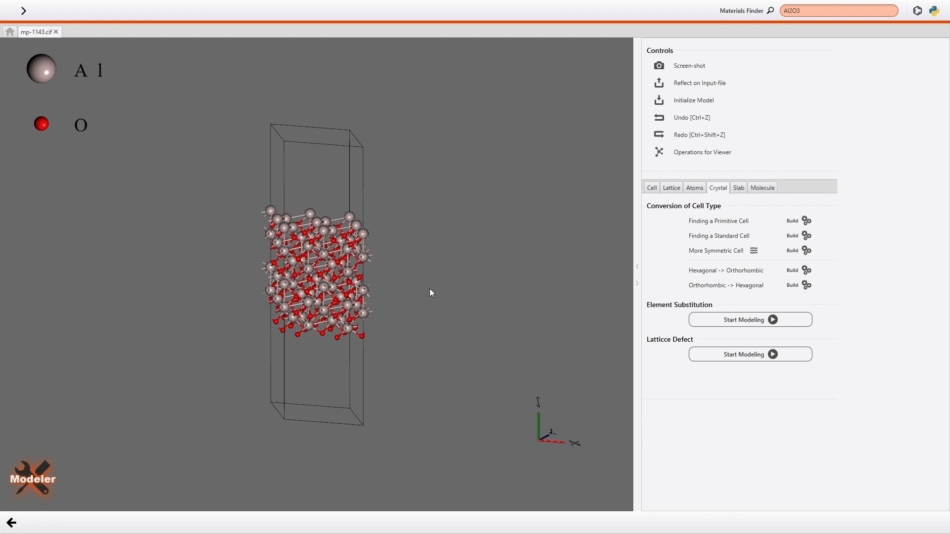
Start modeling molecular adsorption onto the slab, with O2 as the adsorbate and Top as the adsorption site.
click(745, 191)
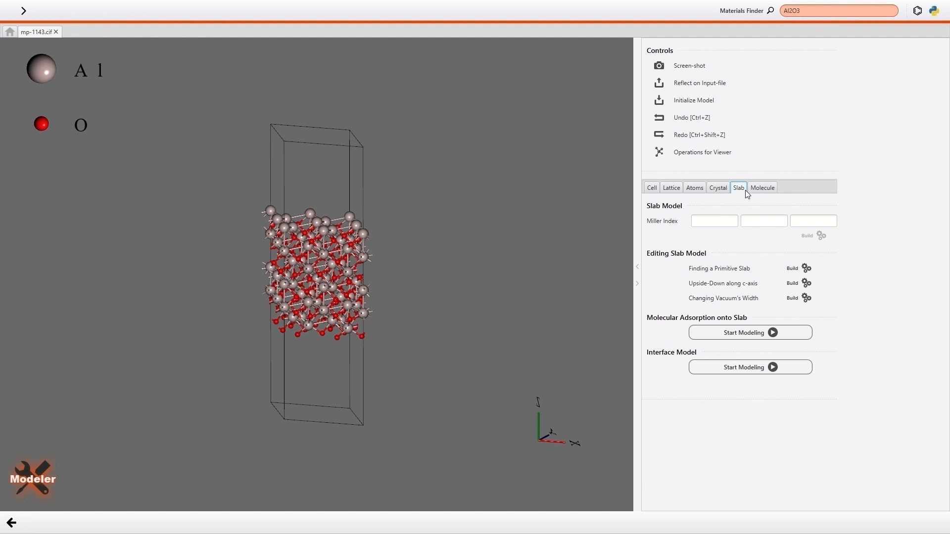
click(738, 336)
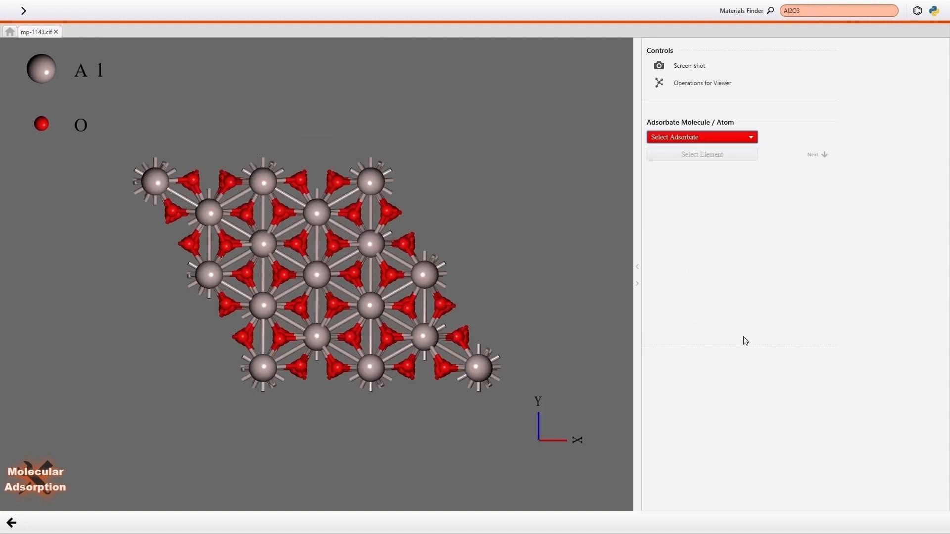
click(751, 139)
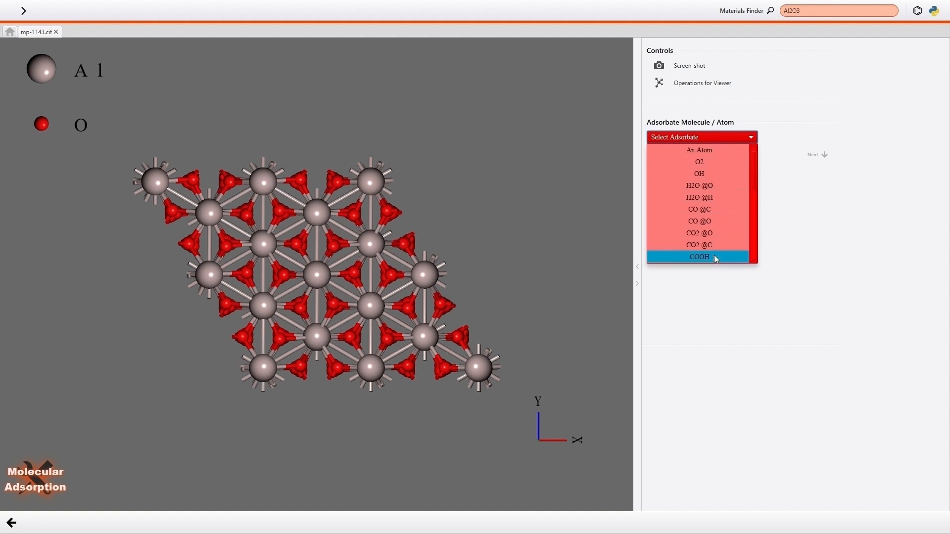
click(716, 162)
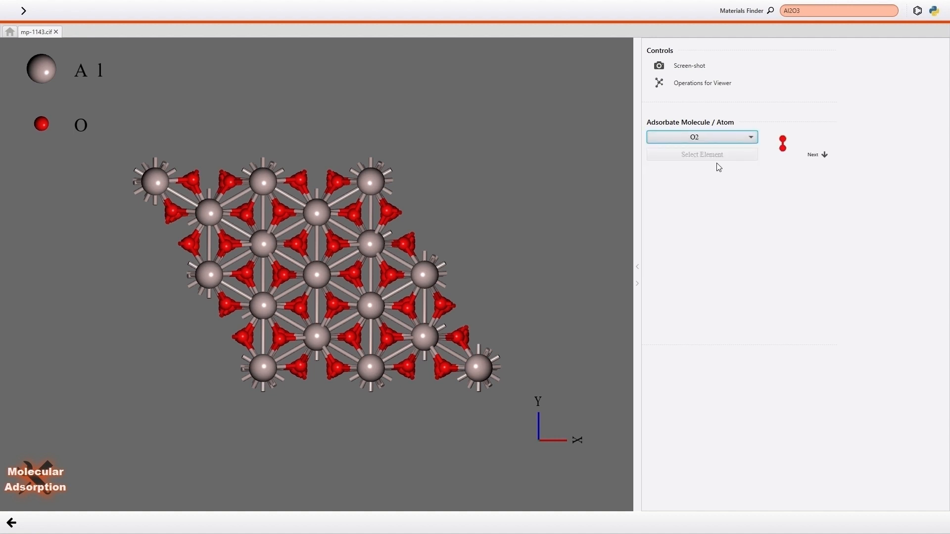
click(817, 155)
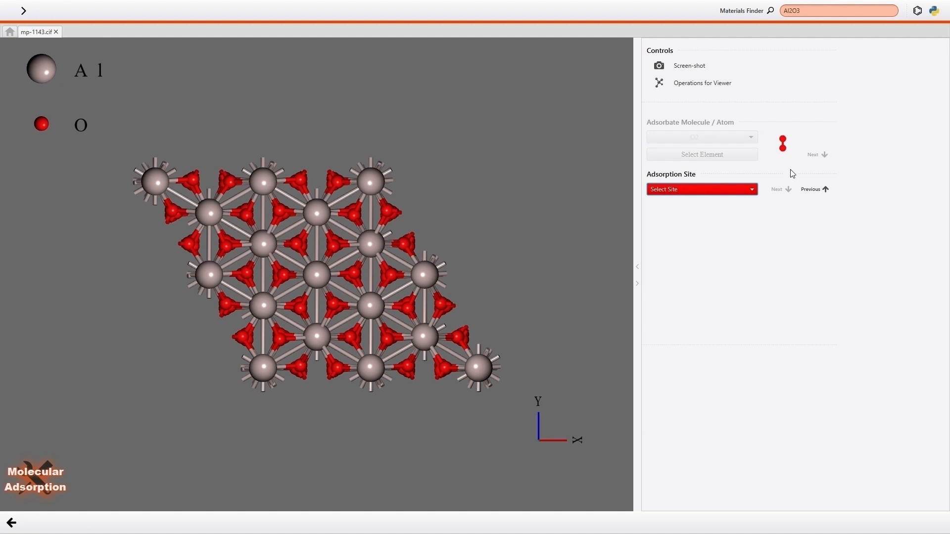
click(752, 190)
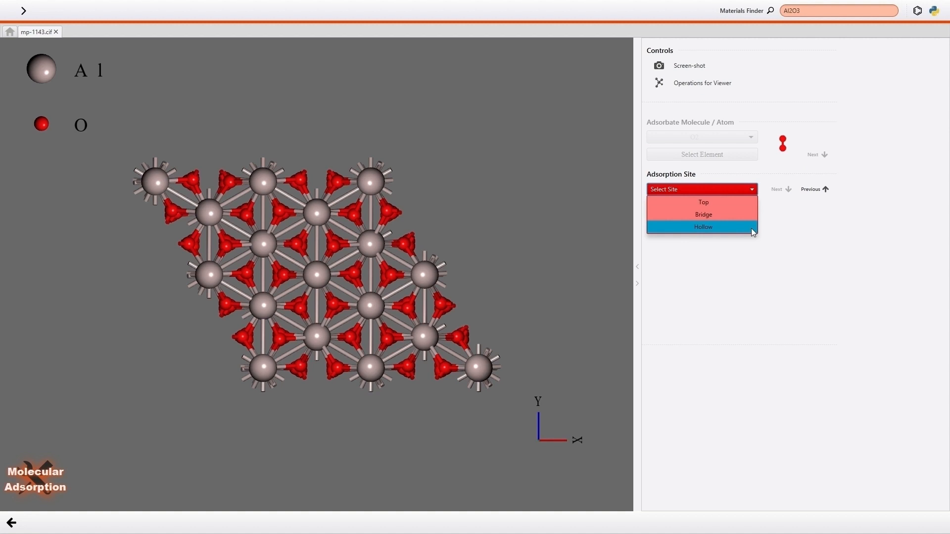
click(749, 203)
click(780, 190)
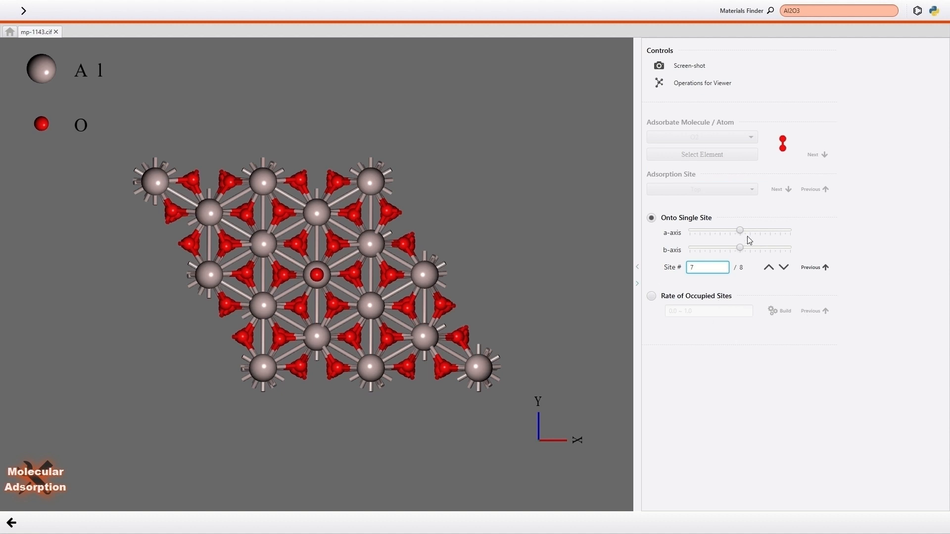
Try different single adsorption sites along the a-axis and b-axis, and return to site 7.
drag(740, 231, 746, 258)
click(785, 269)
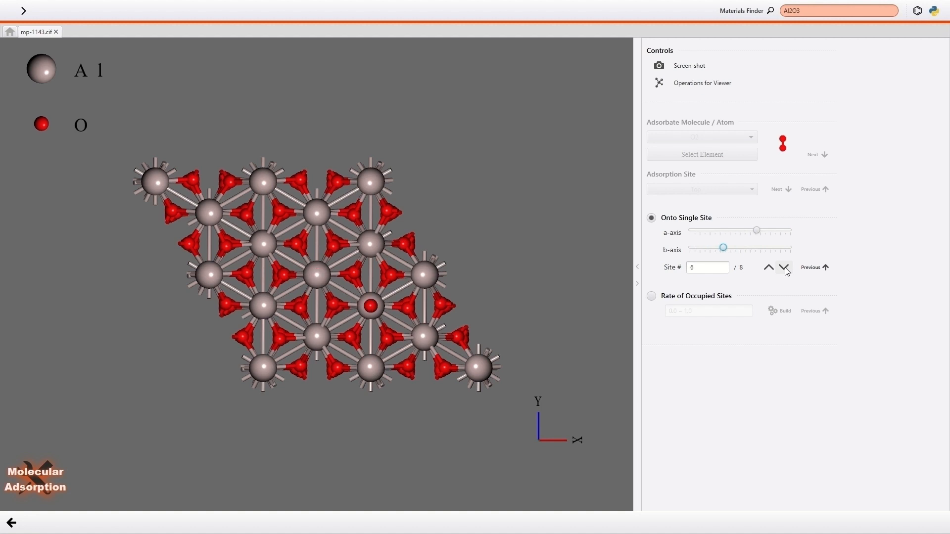
click(785, 268)
click(770, 270)
click(770, 269)
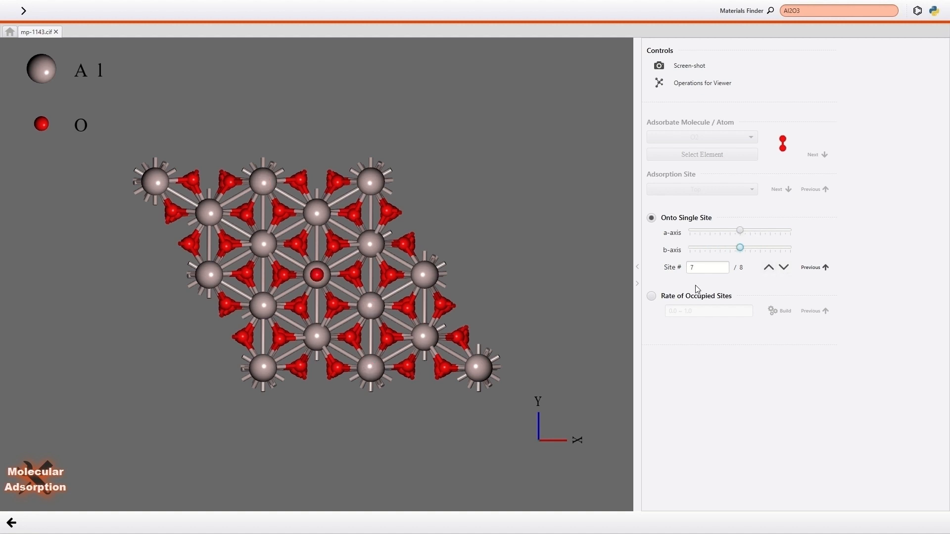
Set the rate of occupied sites to 0.5, build the O2 adsorption, and inspect the slab from the side.
click(651, 296)
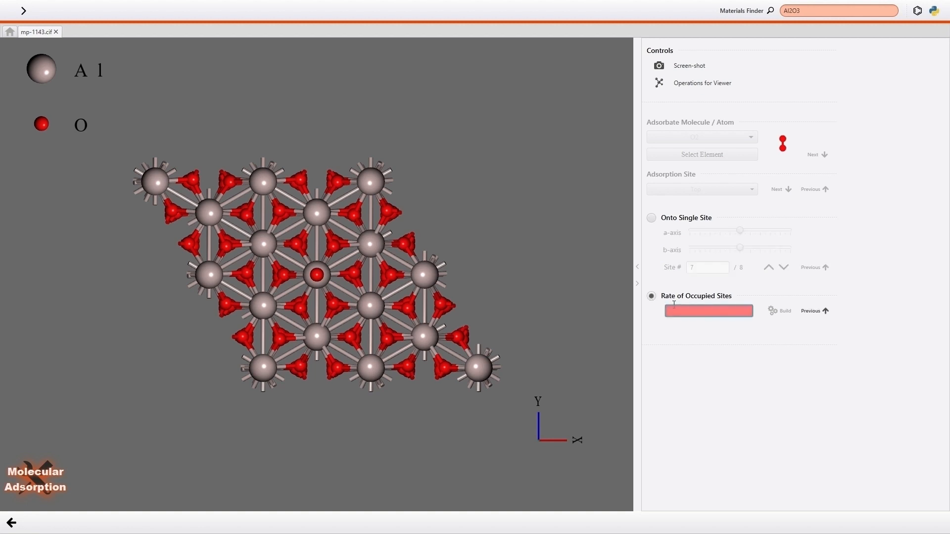
click(692, 311)
text(0.5)
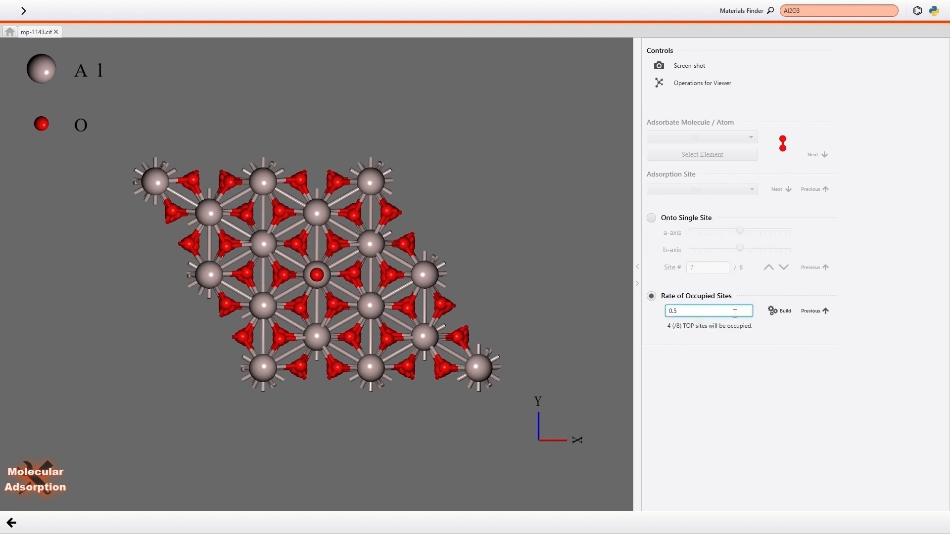
click(778, 312)
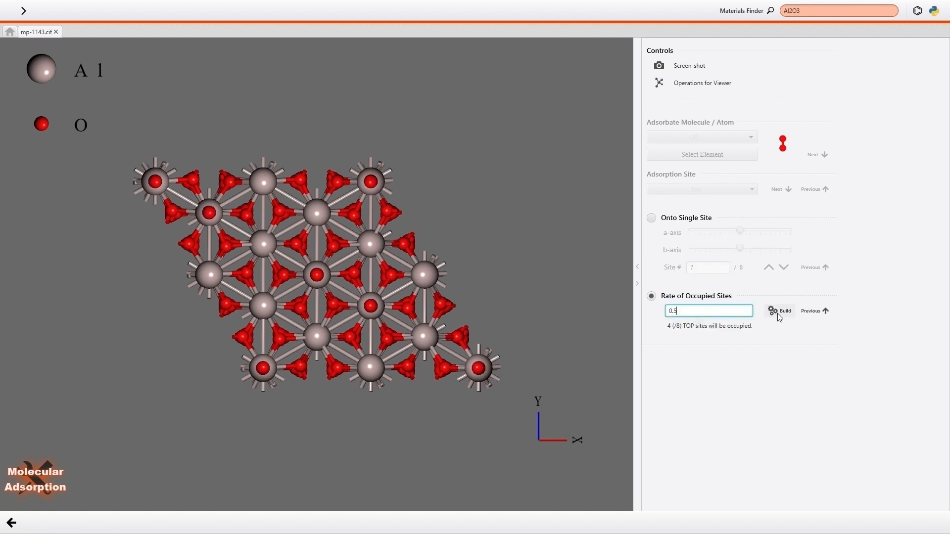
drag(318, 390, 336, 280)
scroll(348, 286, down, 5)
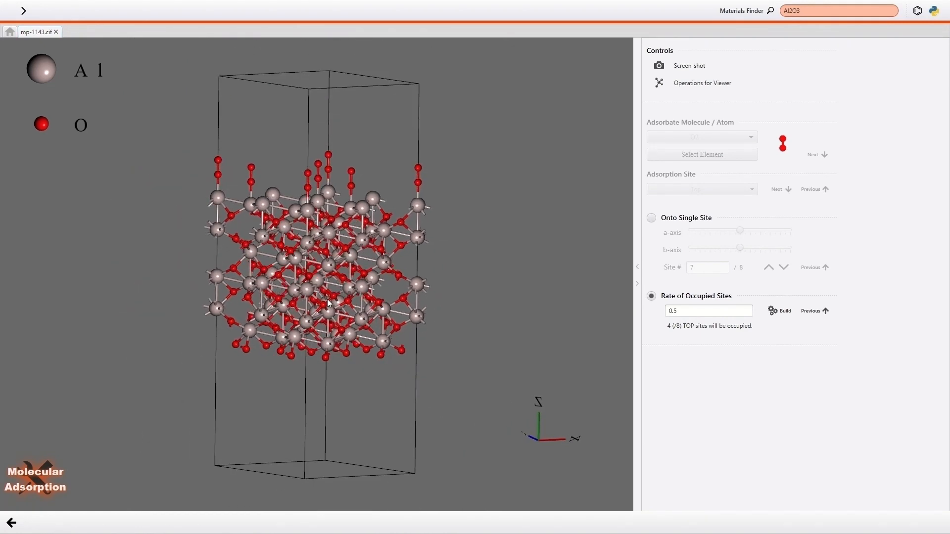
Finish the molecular adsorption modeling and undo the O2 adsorption.
click(10, 524)
click(503, 308)
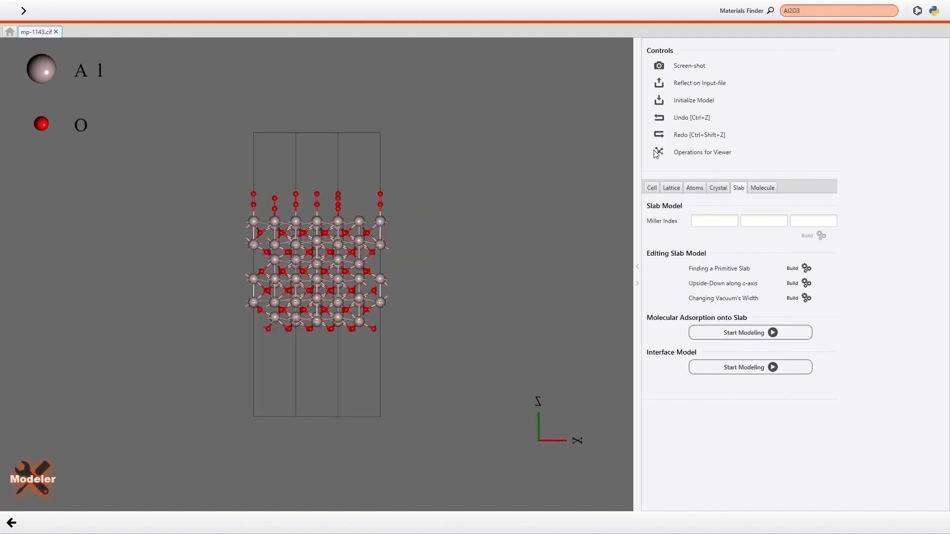
click(659, 121)
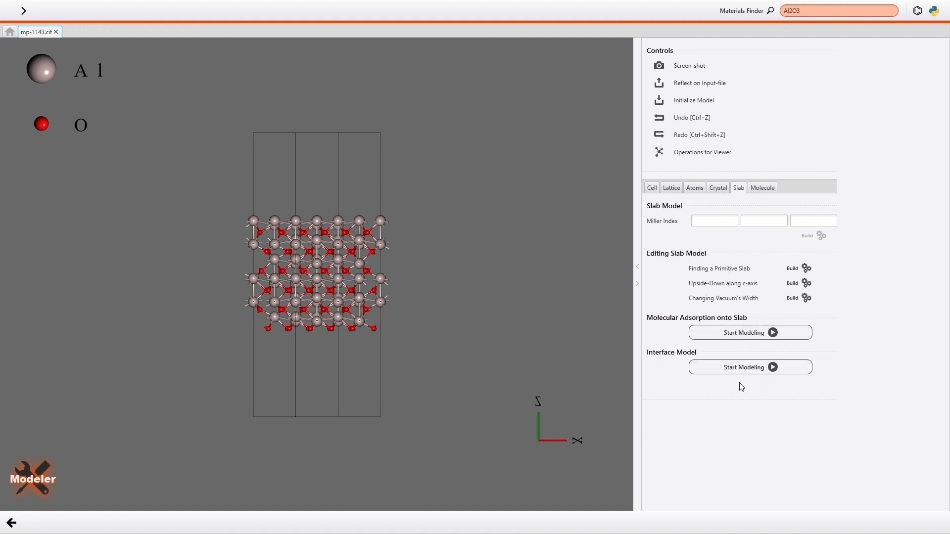
Start interface modeling from the Al2O3 slab and begin choosing a crystal for the empty second slab.
click(737, 370)
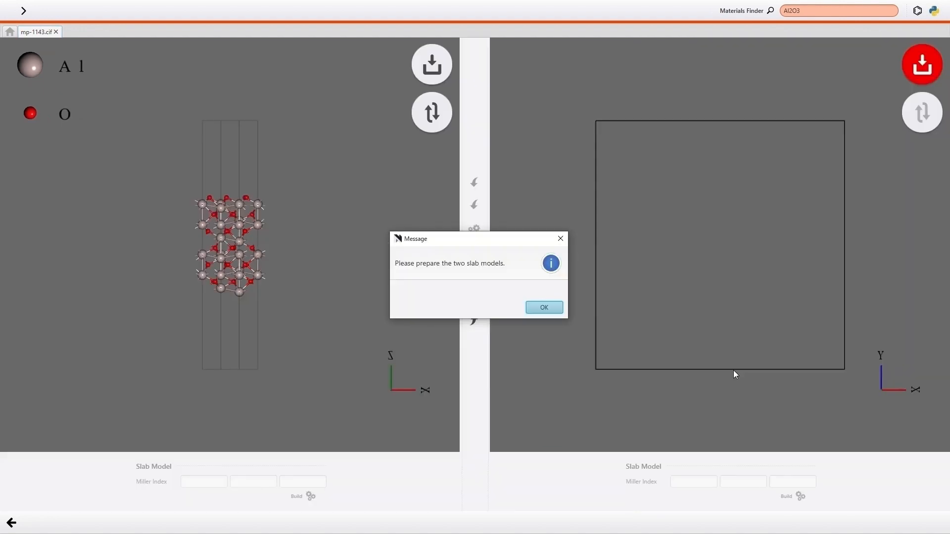
click(544, 308)
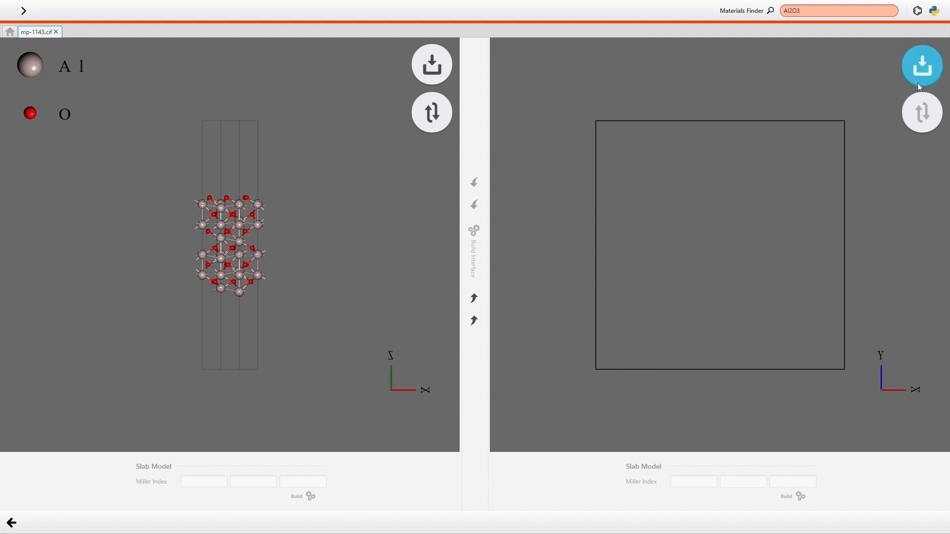
click(923, 71)
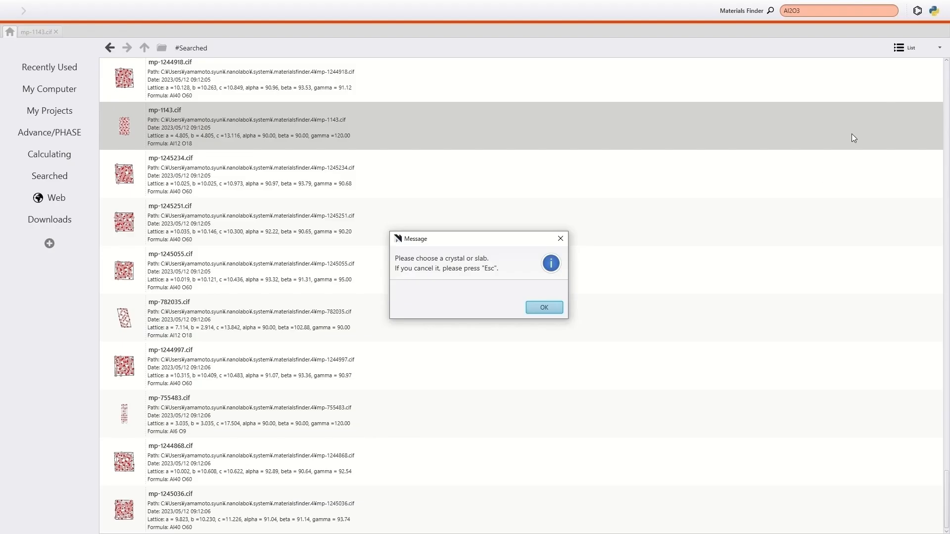
click(545, 307)
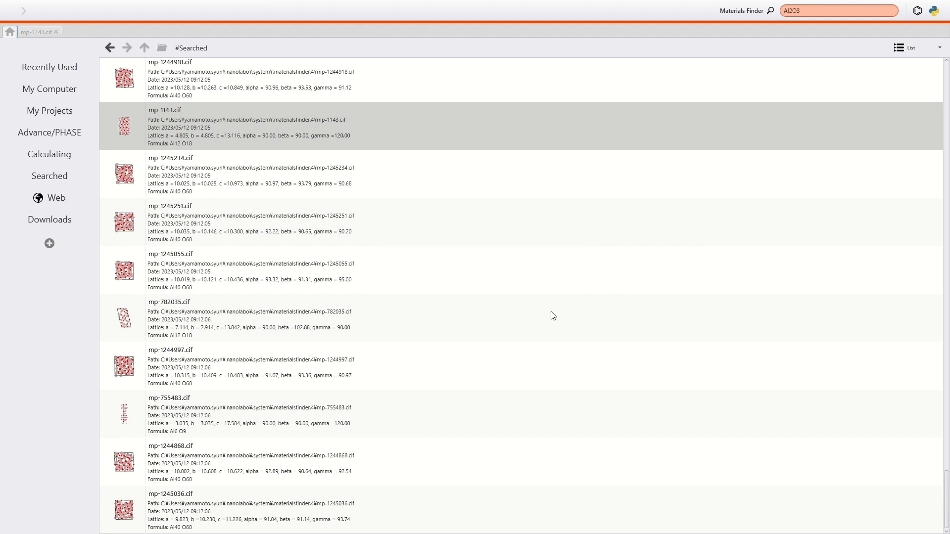
Search the Materials Finder for Cu and load mp-30.cif as the second crystal.
drag(819, 9, 758, 5)
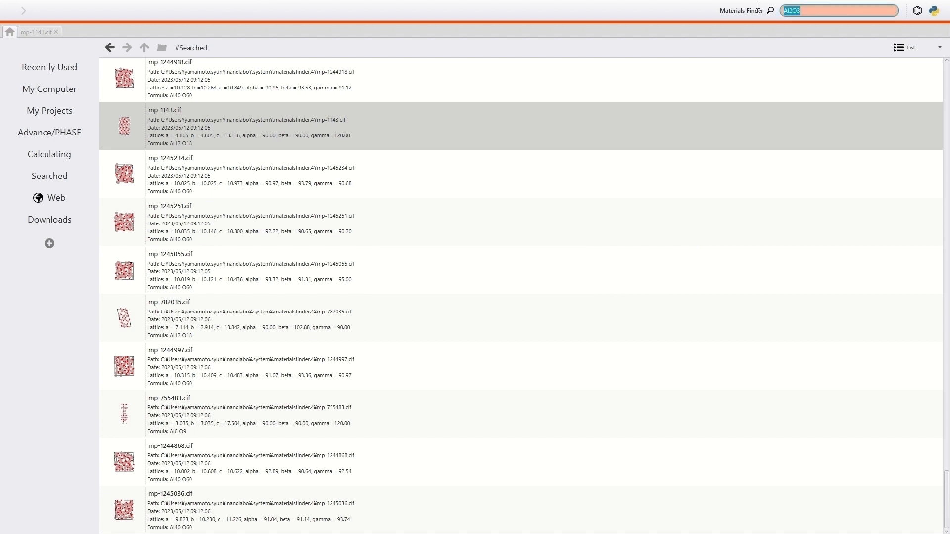
text(Cu)
key(Return)
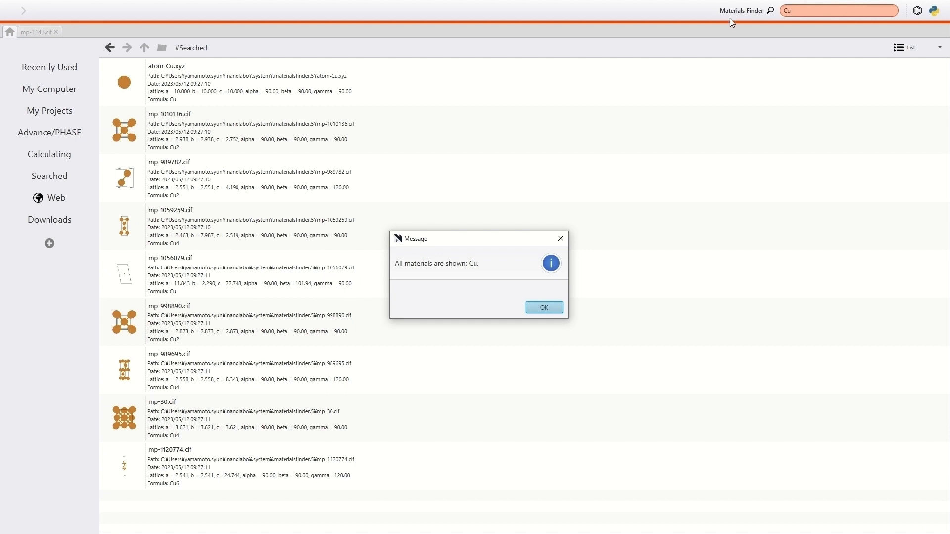
click(544, 307)
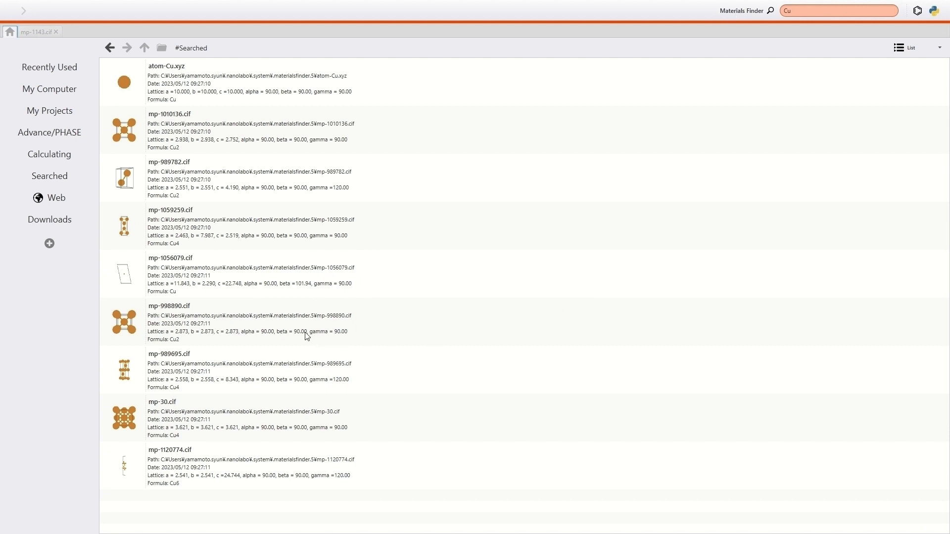
click(221, 408)
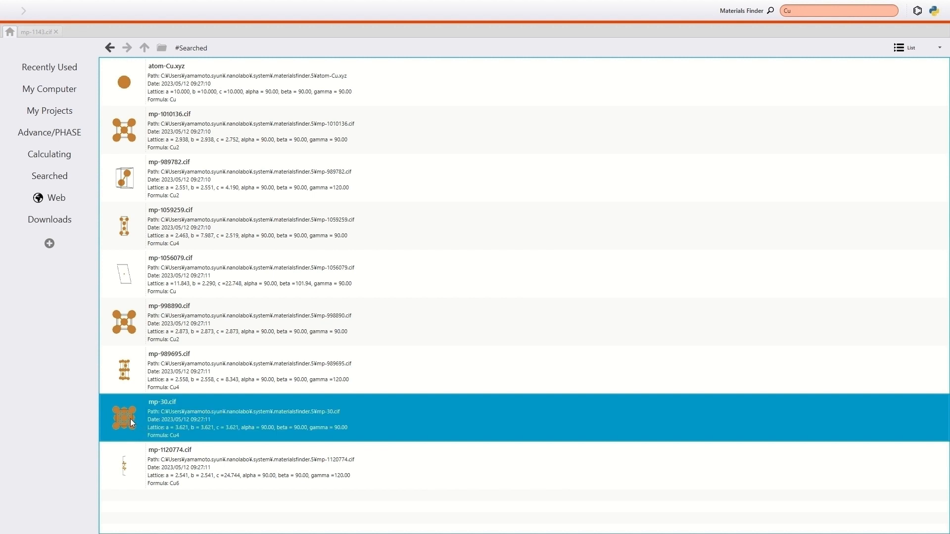
double_click(183, 424)
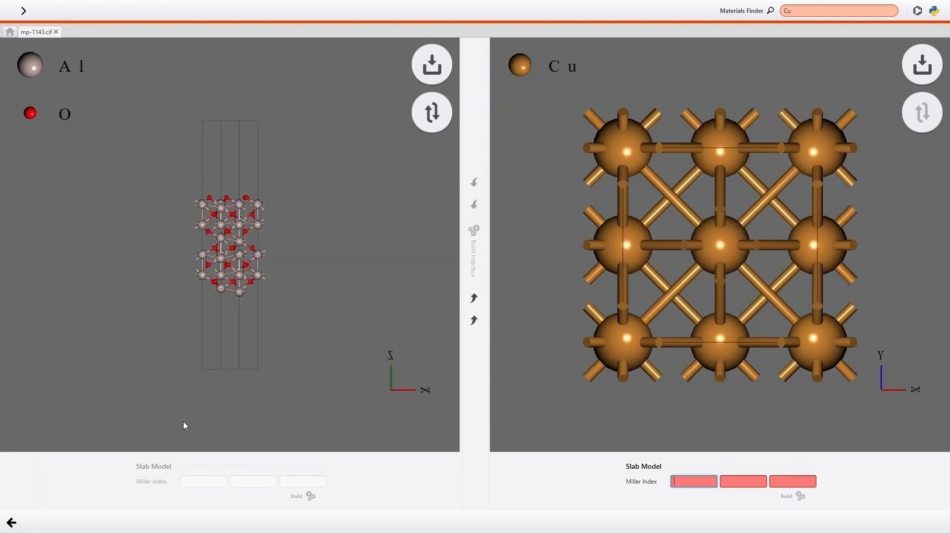
Build a slab from the Cu crystal with Miller index 1 1 1.
click(678, 480)
text(1)
key(Tab)
text(1)
key(Tab)
text(1)
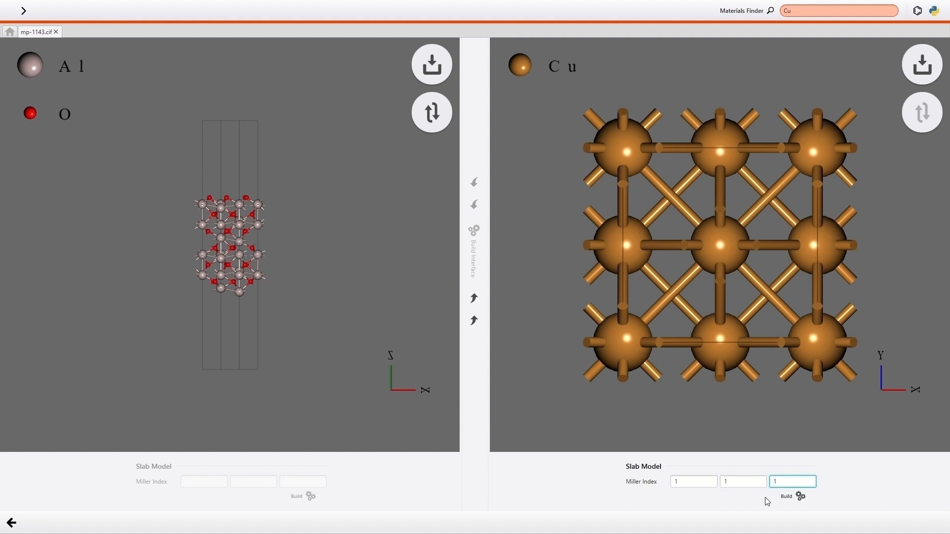
click(788, 497)
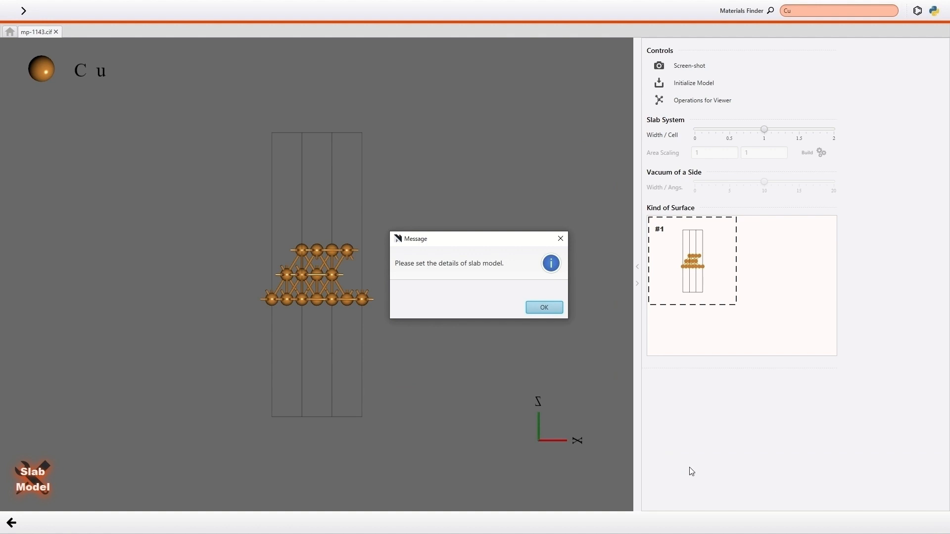
click(545, 307)
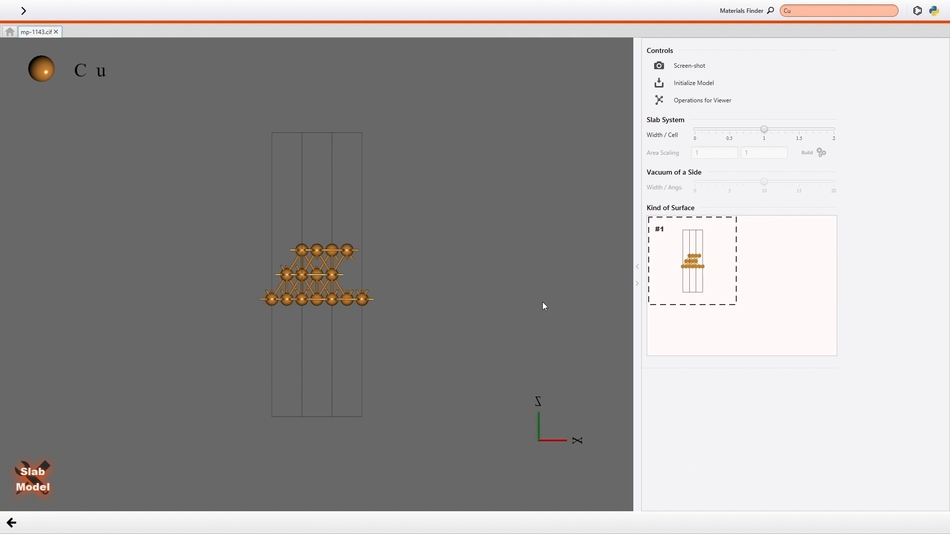
Set the Cu slab width to 1.5 cells and finish modeling the slab.
drag(764, 131, 799, 130)
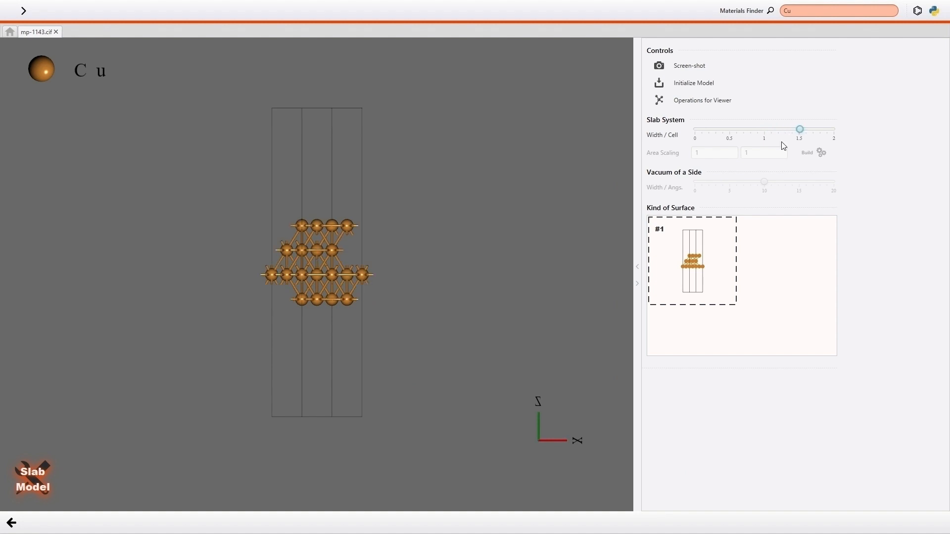
click(12, 523)
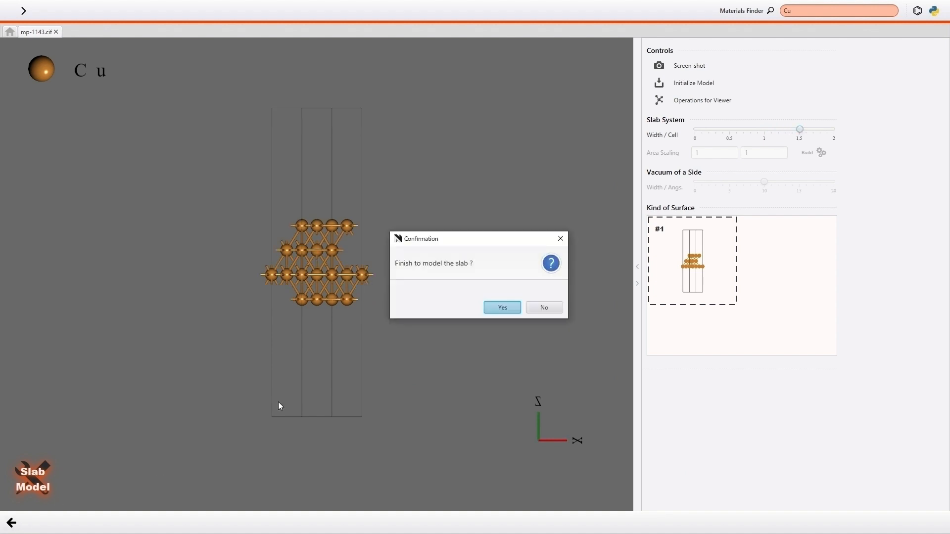
click(501, 308)
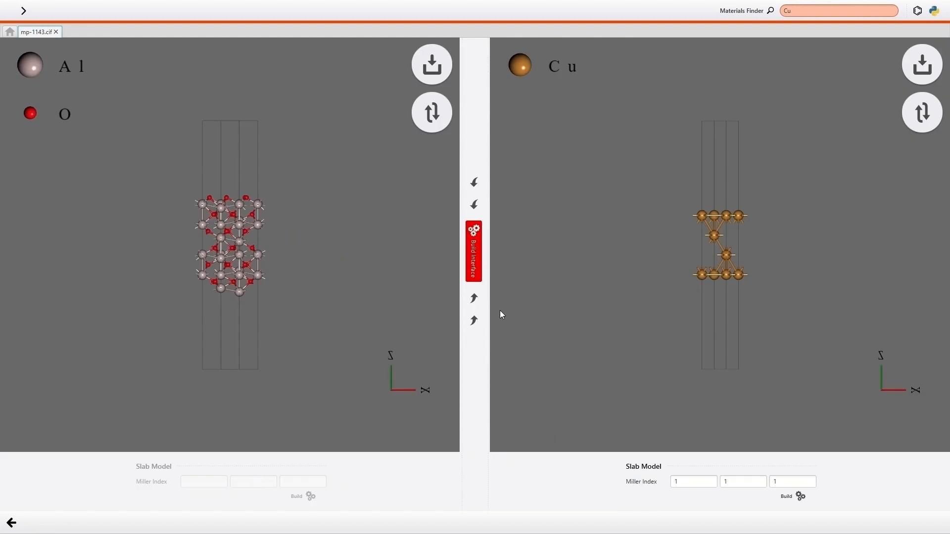
Build the interface with an acceptable strain of 0.1 and adjust the mixing rate to give interface A and B lattice constants of 4.97 Å.
click(474, 262)
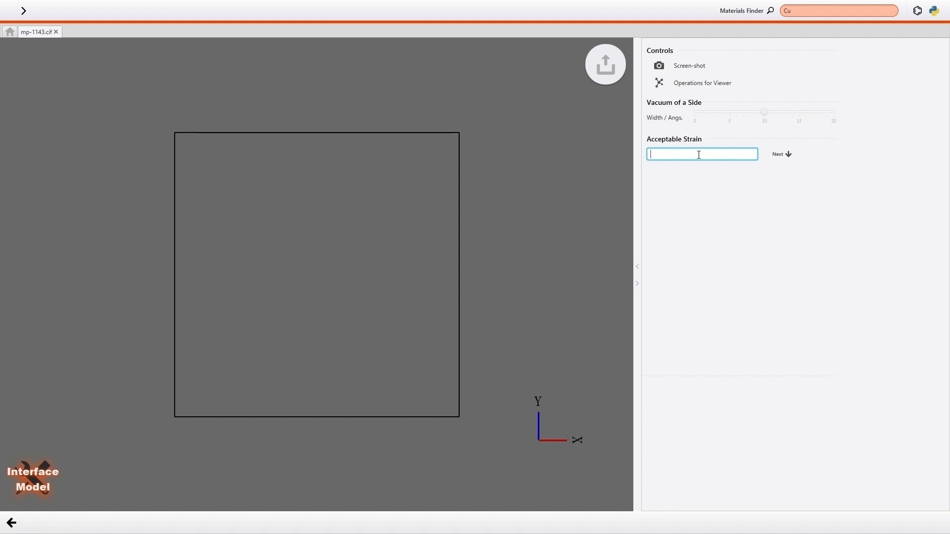
text(0.1)
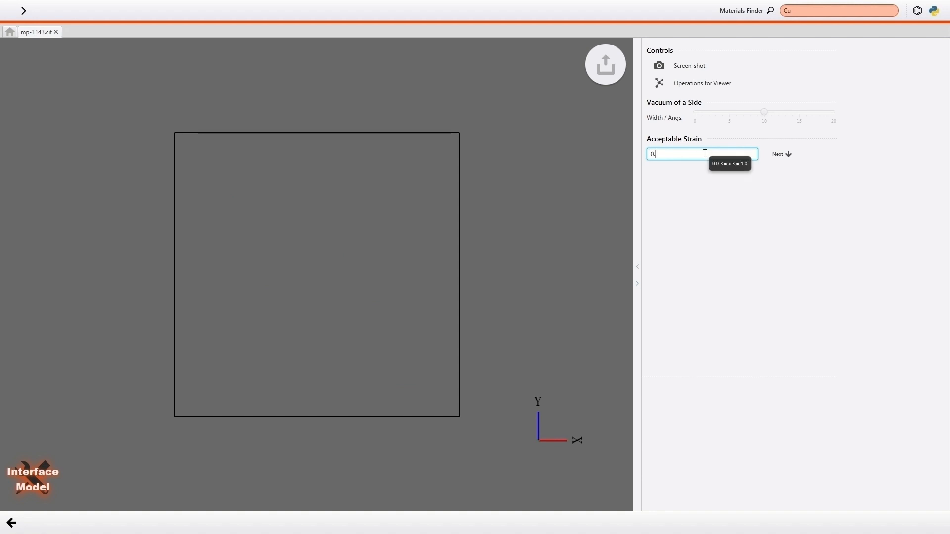
click(785, 154)
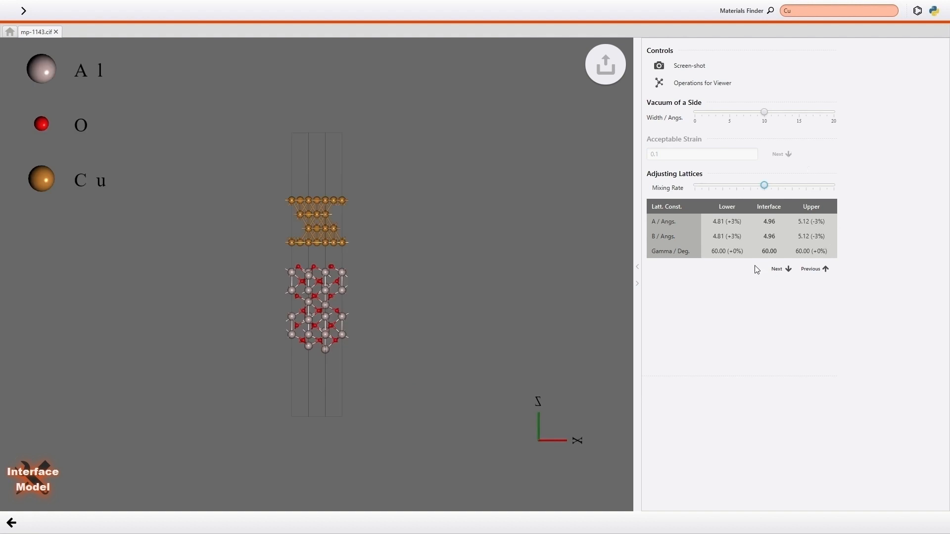
mouse_move(765, 187)
mouse_down()
mouse_move(828, 189)
mouse_move(692, 191)
mouse_move(767, 193)
mouse_up()
click(780, 269)
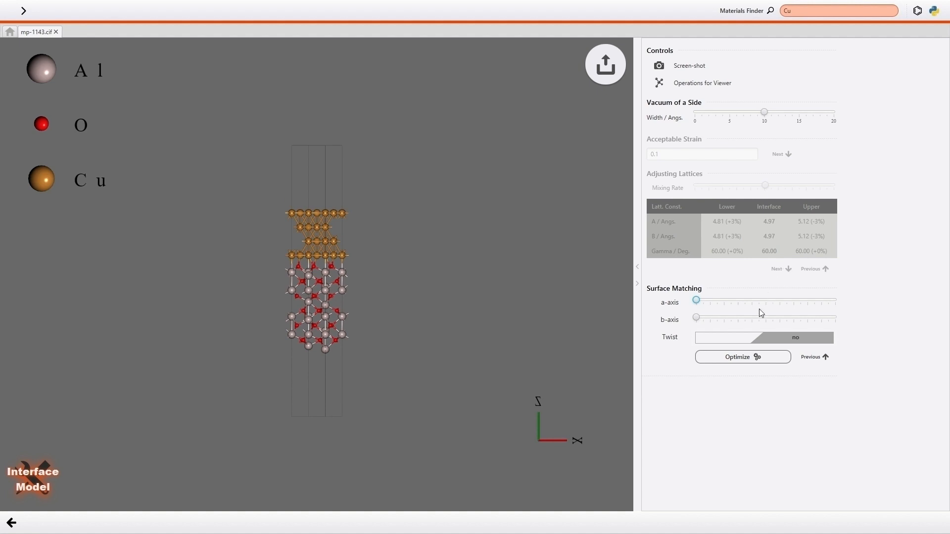
Optimize the surface matching, and set the a-axis shift to its minimum, the b-axis shift to its maximum and Twist to no.
click(741, 358)
mouse_move(696, 300)
mouse_down()
mouse_move(751, 304)
mouse_move(696, 301)
mouse_up()
mouse_move(835, 317)
mouse_down()
mouse_move(776, 317)
mouse_move(843, 328)
mouse_up()
click(774, 339)
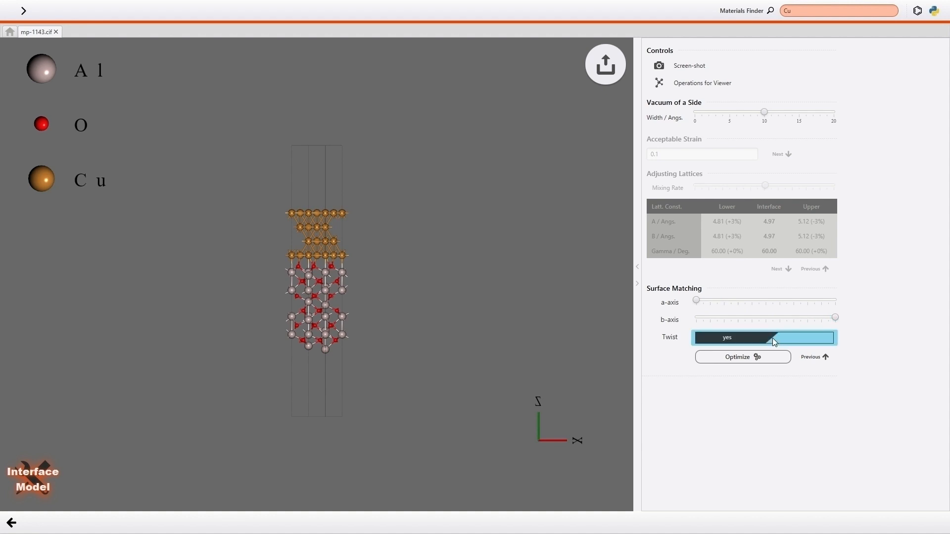
click(774, 339)
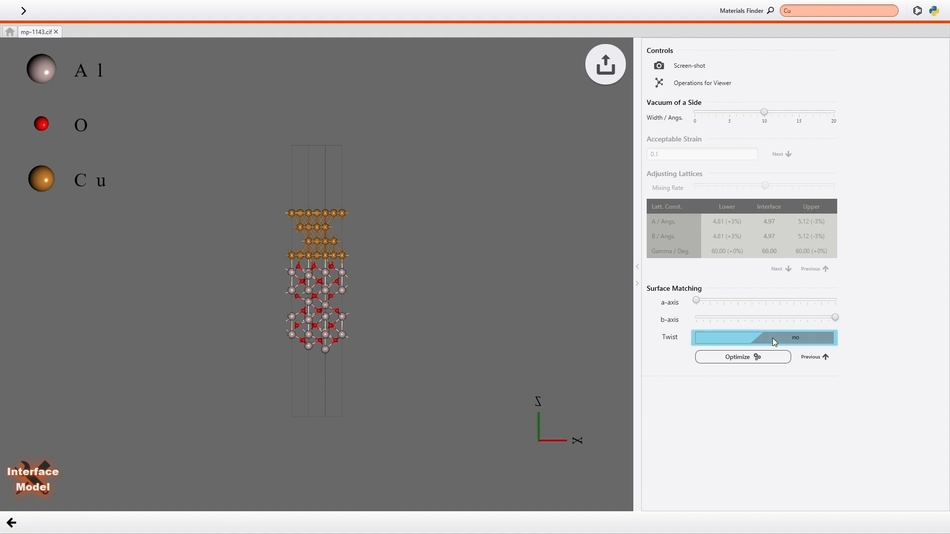
Finish the interface modeling with a change to the primitive lattice where possible, and inspect the resulting model.
click(608, 65)
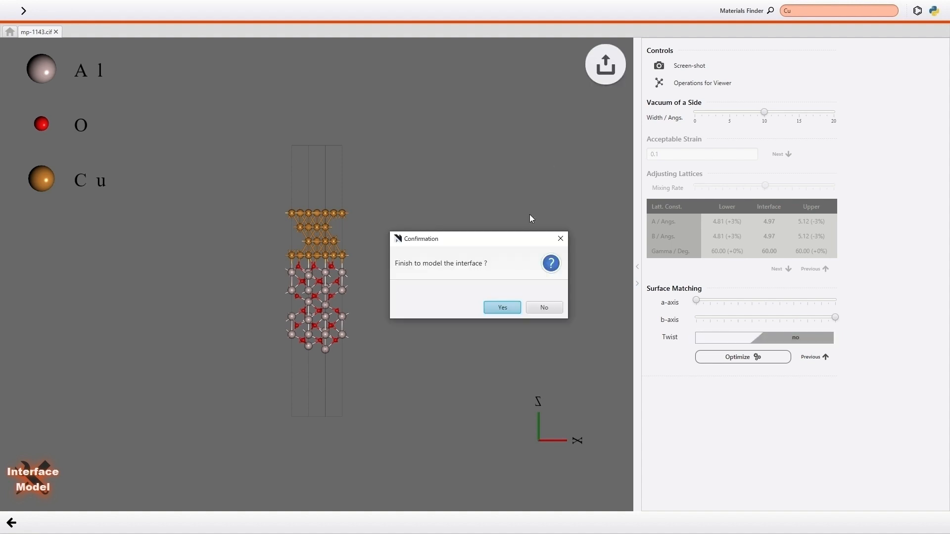
click(497, 311)
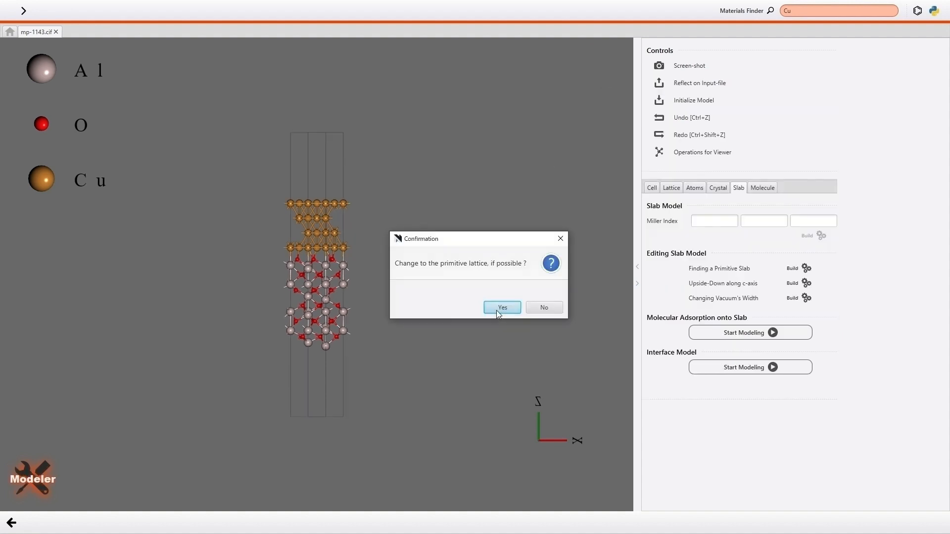
click(496, 311)
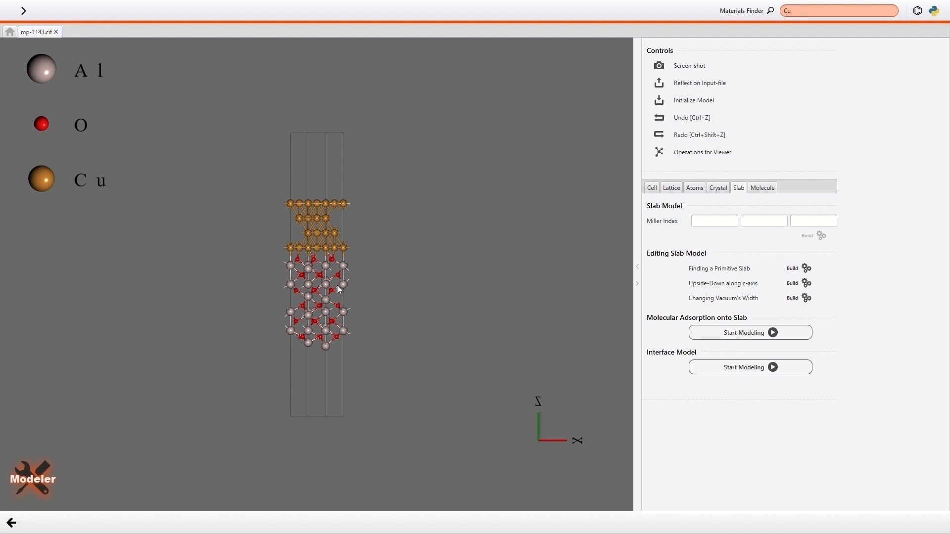
mouse_move(331, 286)
mouse_down()
mouse_move(254, 280)
mouse_move(359, 264)
mouse_move(321, 275)
mouse_up()
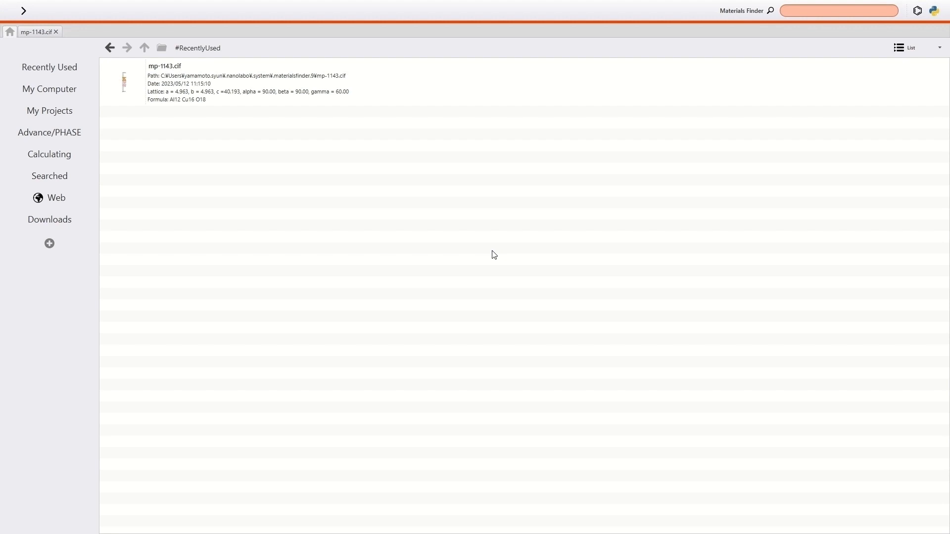
Open the molecule editor and draw a long, winding carbon chain across the canvas.
click(917, 12)
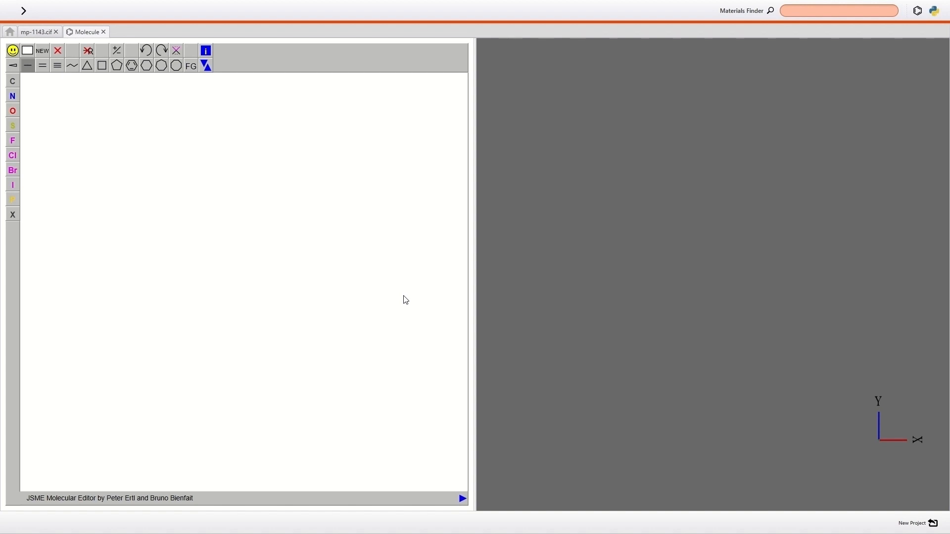
click(72, 65)
drag(78, 137, 279, 283)
Attach a benzene ring to the chain's lower-right end and an -SO2-NH2 group to the third chain carbon from the ring, and inspect the 3D molecule.
click(131, 66)
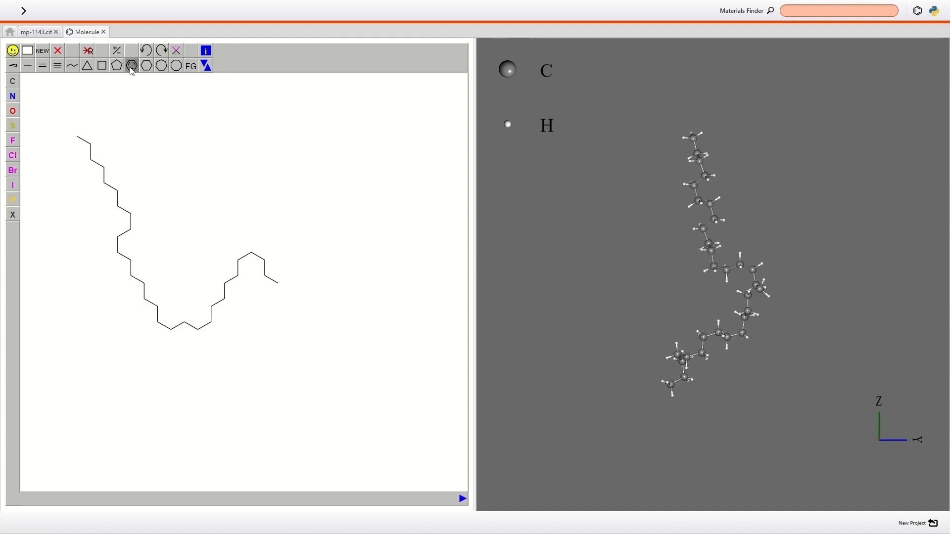
click(278, 283)
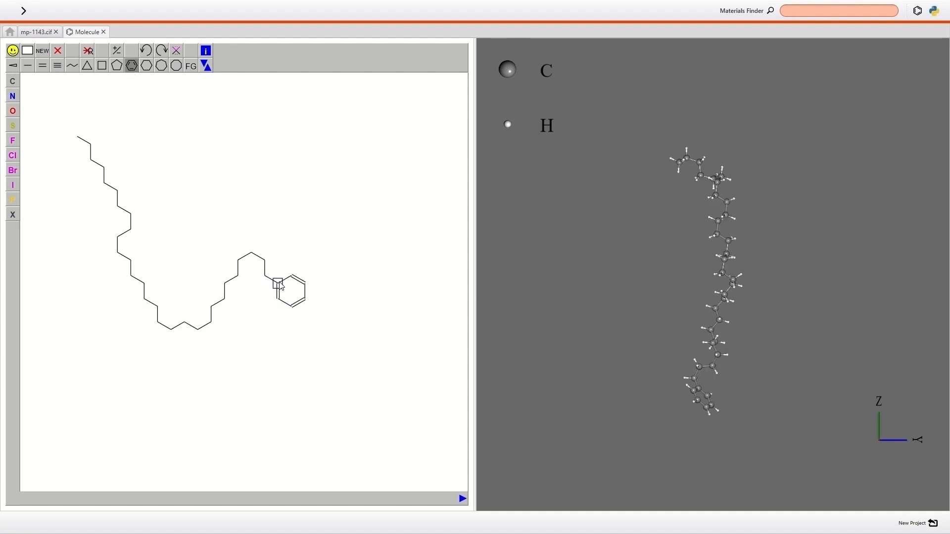
click(191, 66)
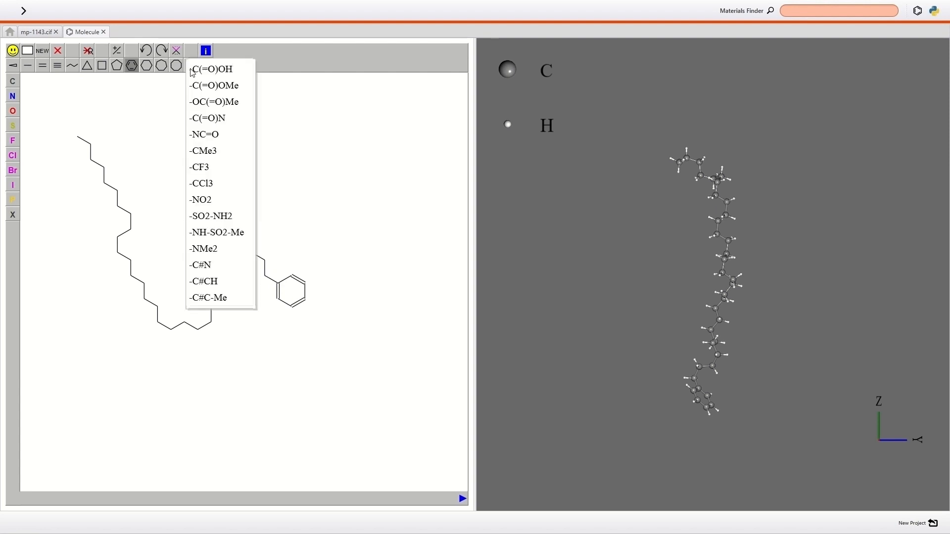
click(215, 215)
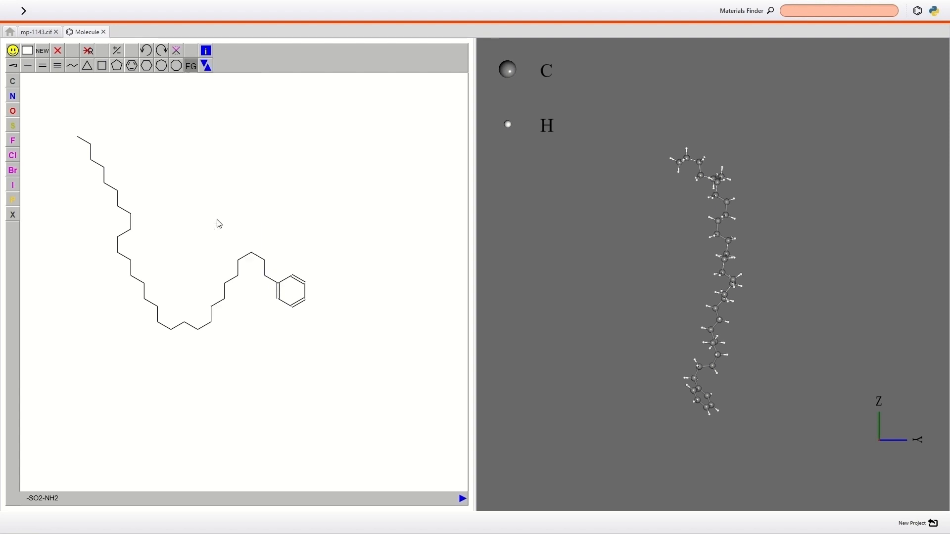
click(251, 253)
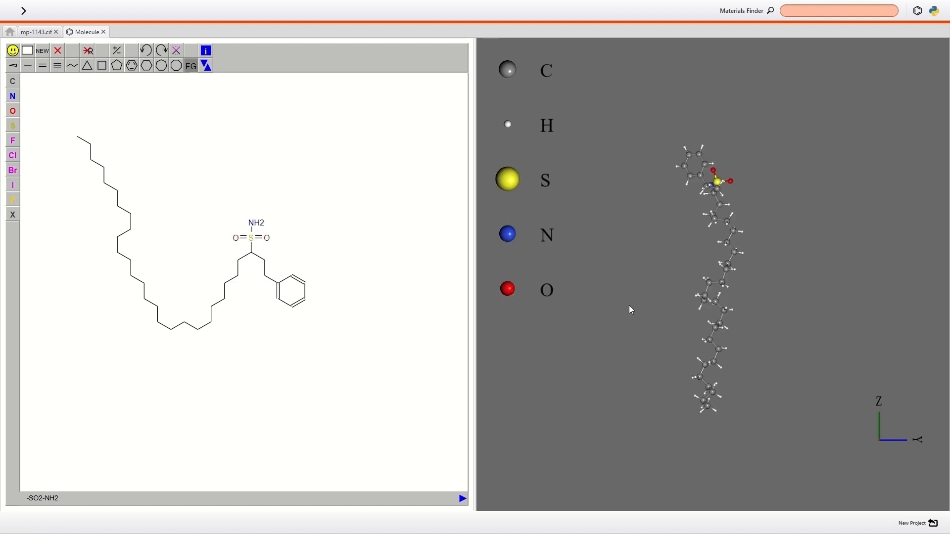
drag(726, 315, 705, 339)
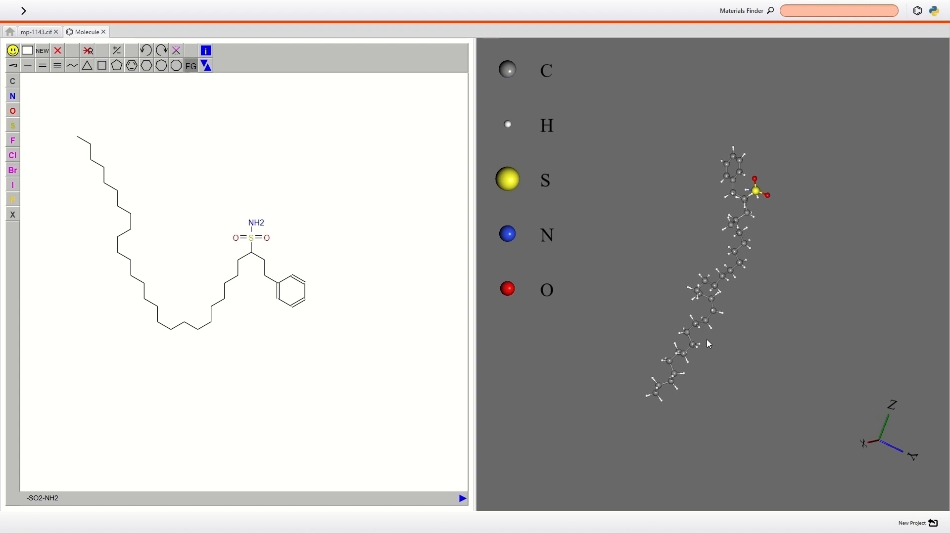
Clear the molecule canvas, draw one carbon-carbon single bond, and inspect the ethane molecule in 3D.
click(28, 52)
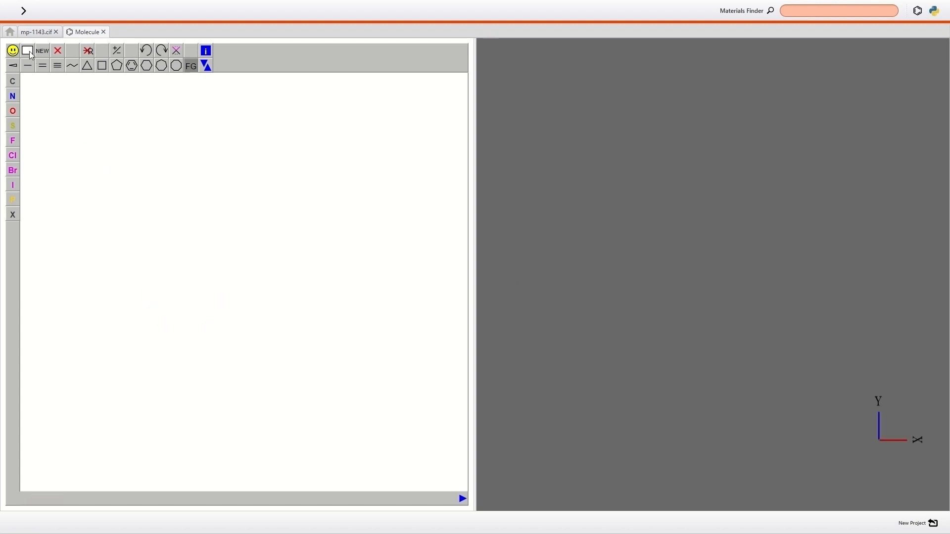
click(28, 65)
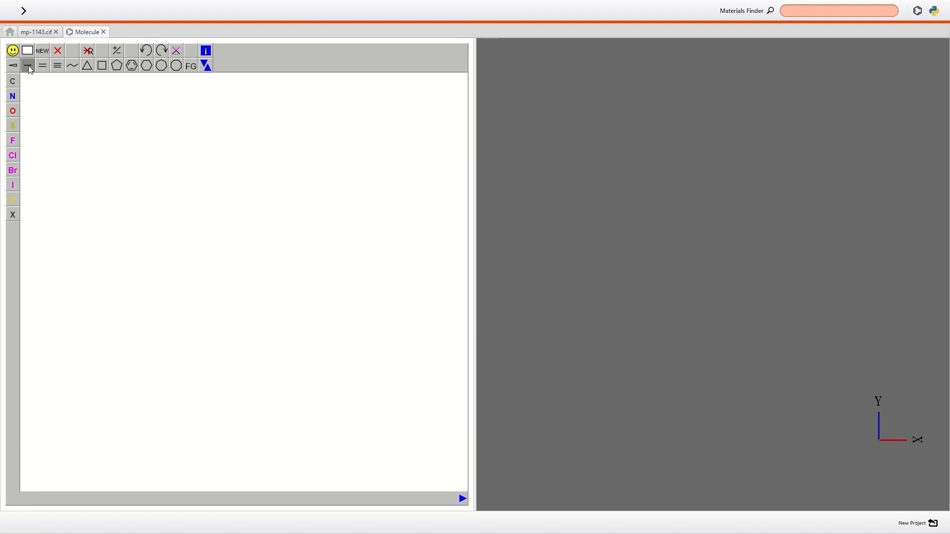
click(228, 286)
drag(698, 321, 669, 345)
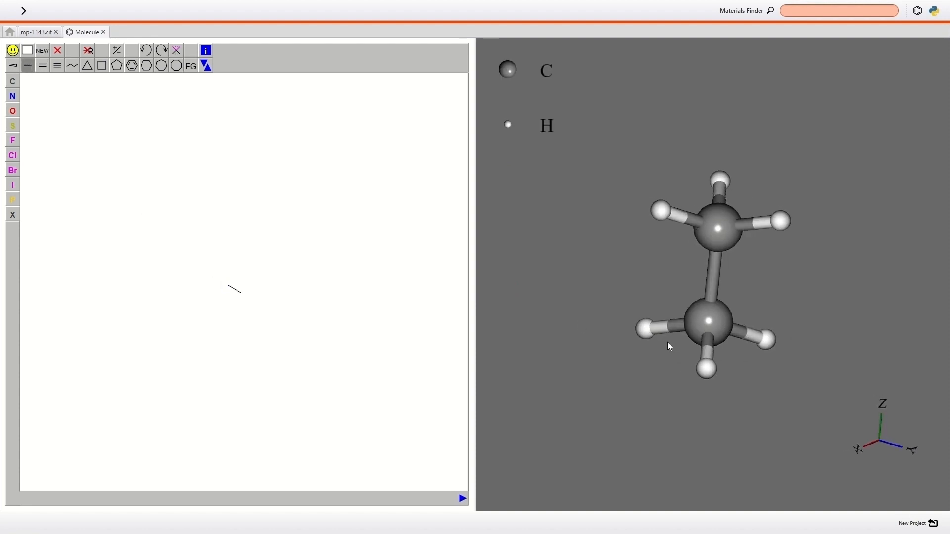
Save the ethane molecule as a new project file named Ethane in XYZ format and open it in the Modeler.
click(914, 523)
text(Ethane)
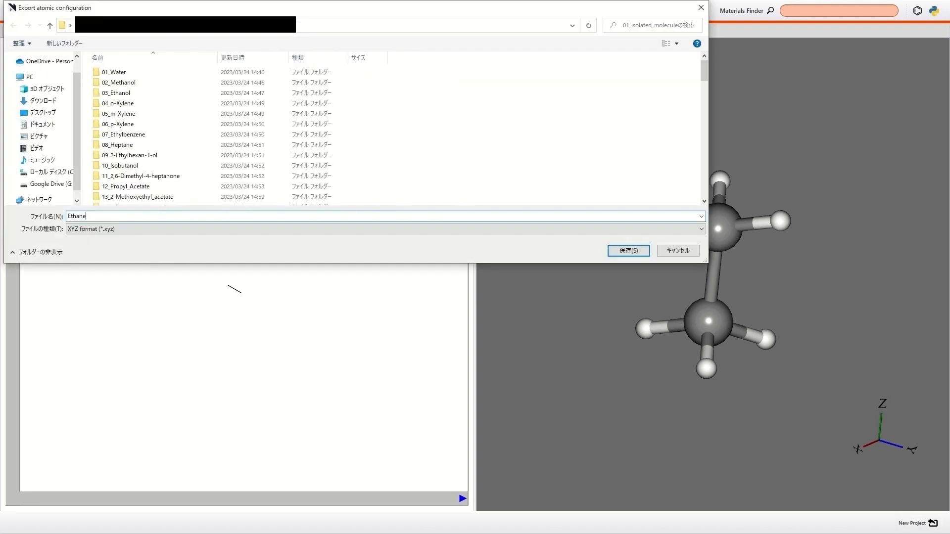
key(Return)
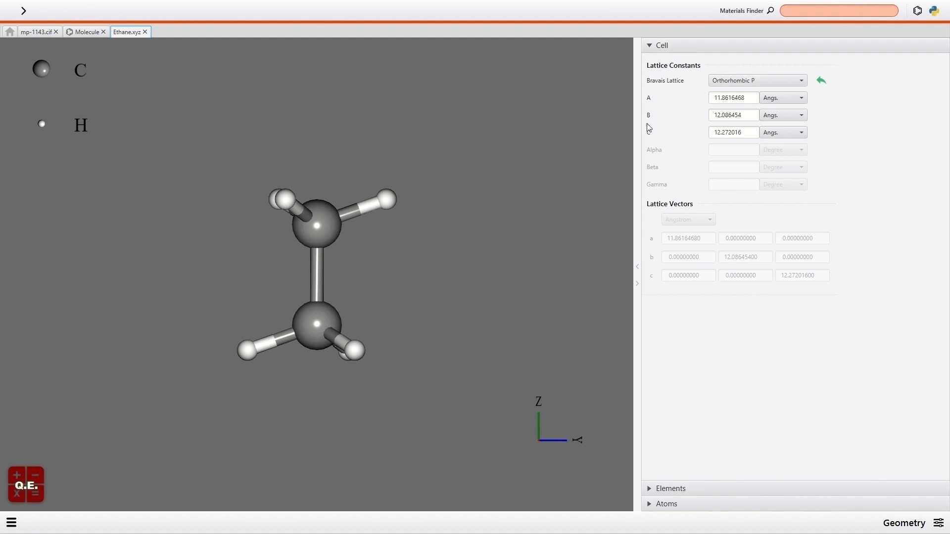
click(14, 524)
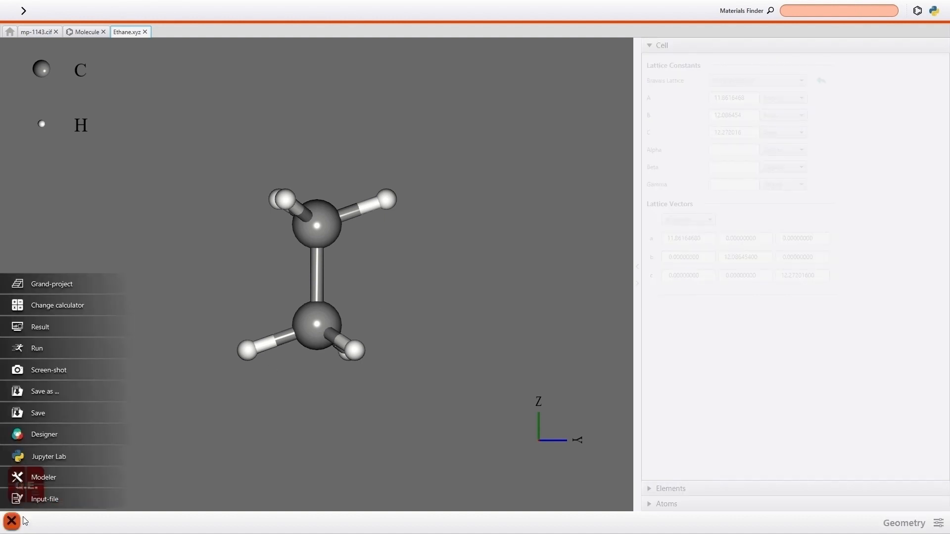
click(39, 482)
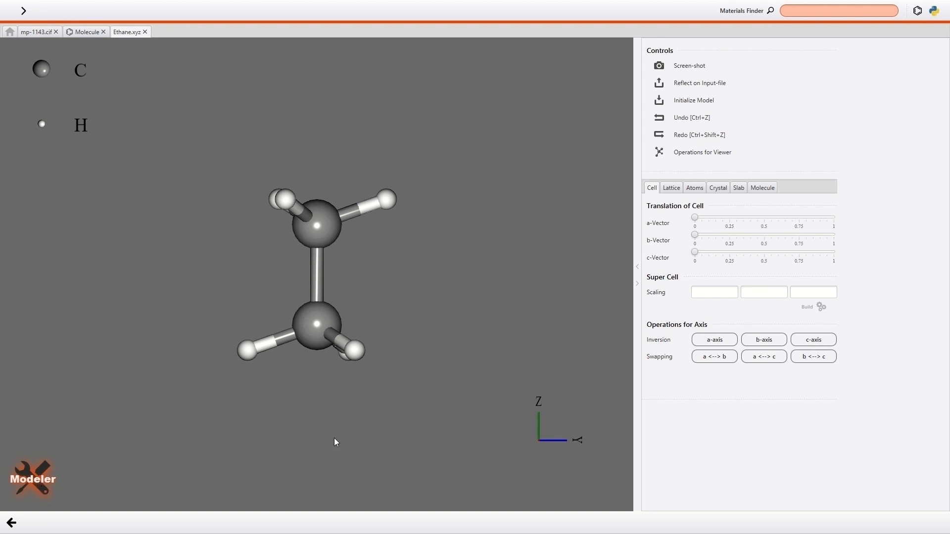
Rotate the upper CH3 group's four atoms about the carbon-carbon bond, end the atom modeling, and undo the rotation.
click(695, 190)
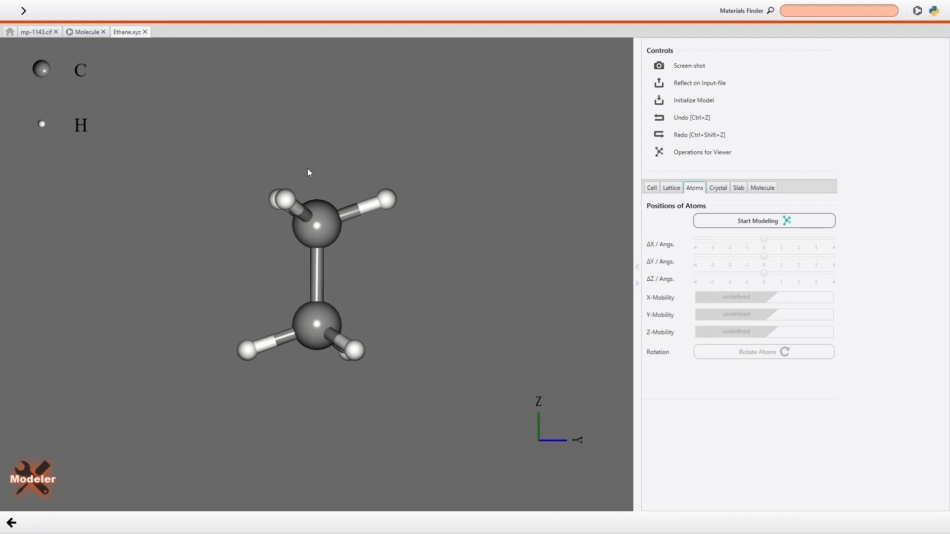
drag(244, 167, 429, 257)
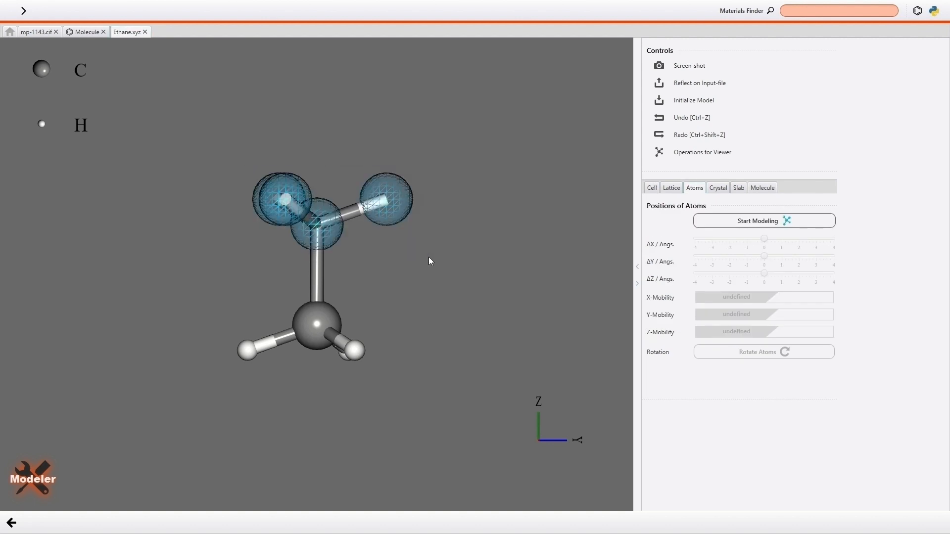
click(758, 226)
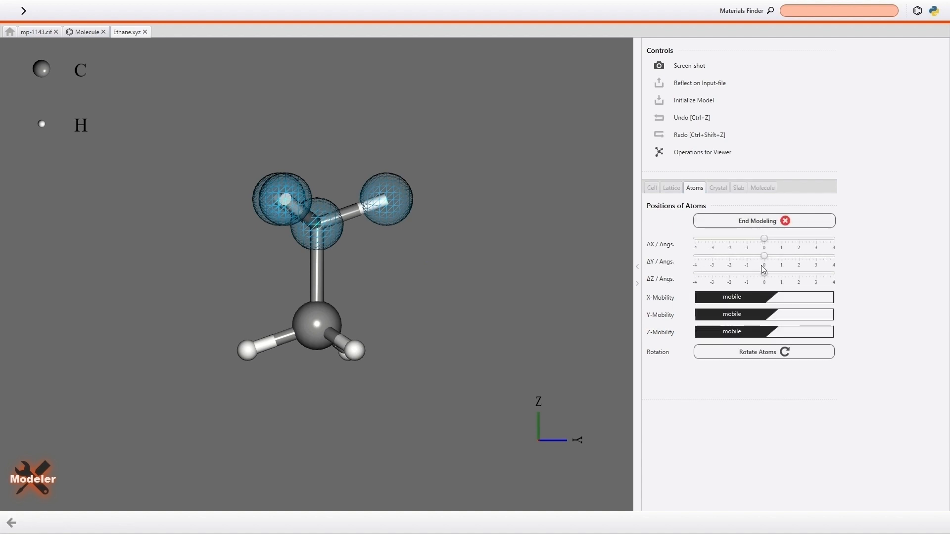
click(752, 360)
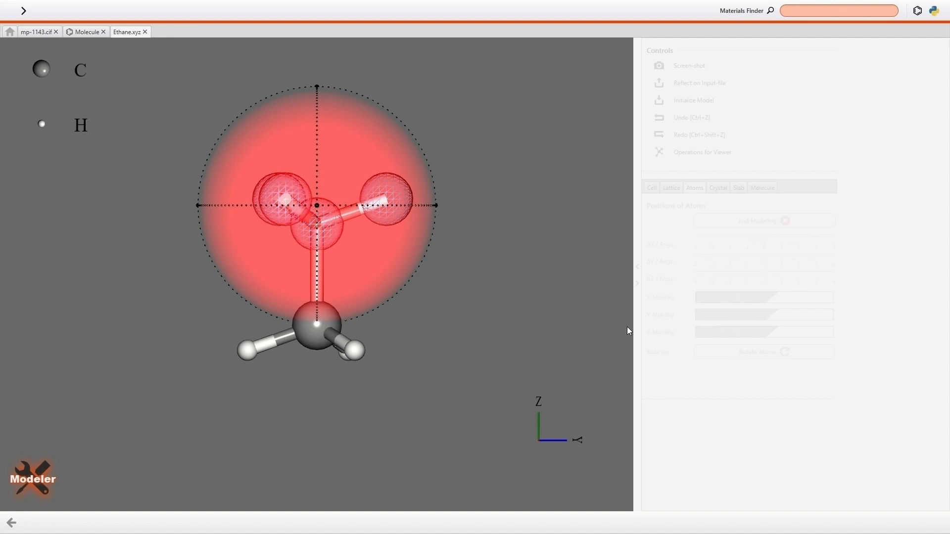
drag(241, 216, 379, 227)
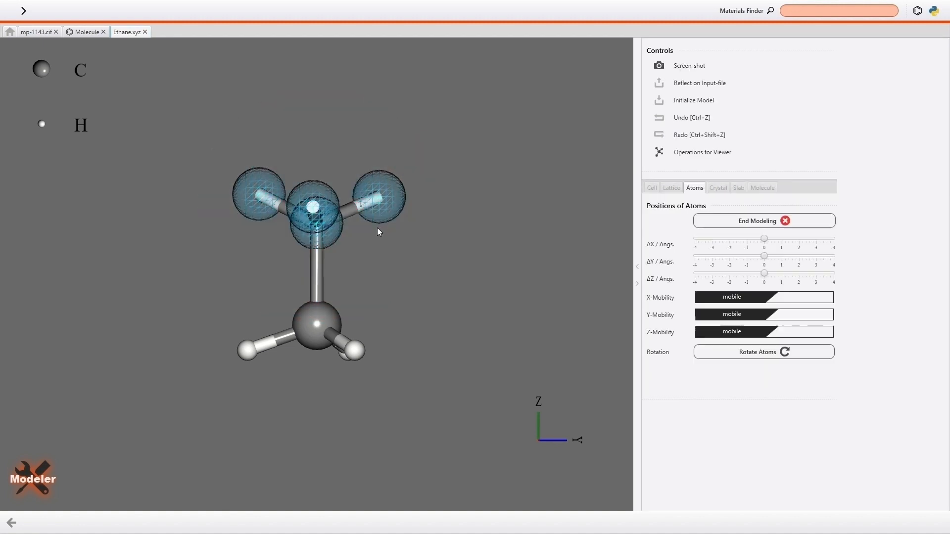
click(764, 225)
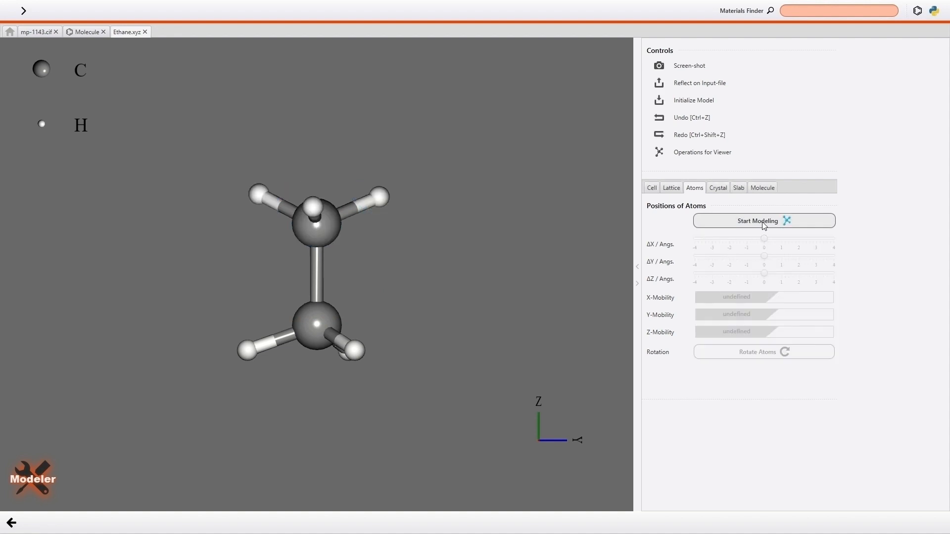
click(658, 120)
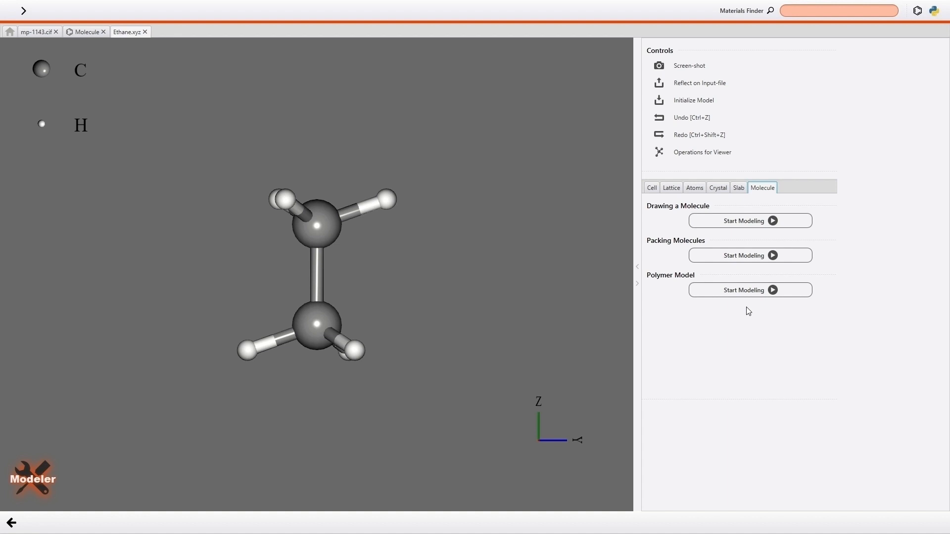
Build a packed-molecule model with 20 ethane molecules in the cell, and rebuild it twice for different arrangements.
click(737, 259)
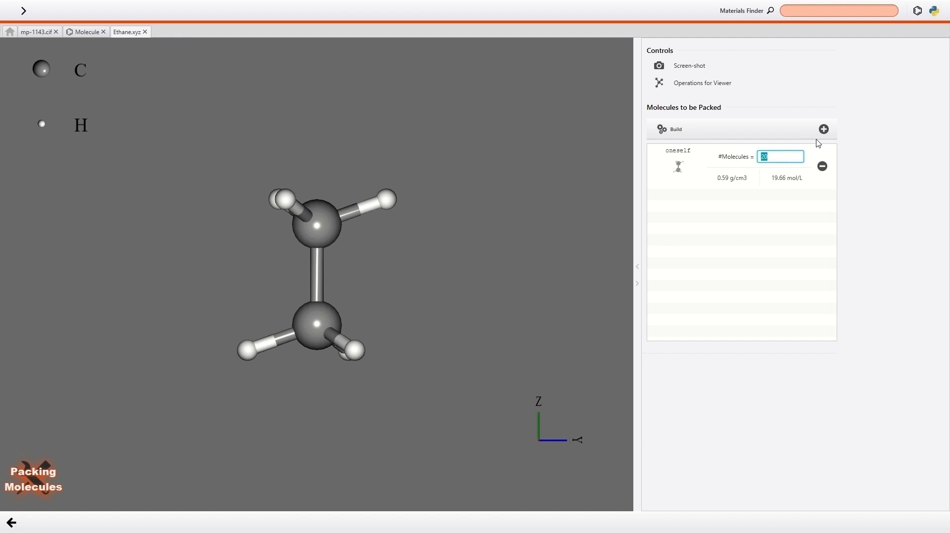
click(675, 130)
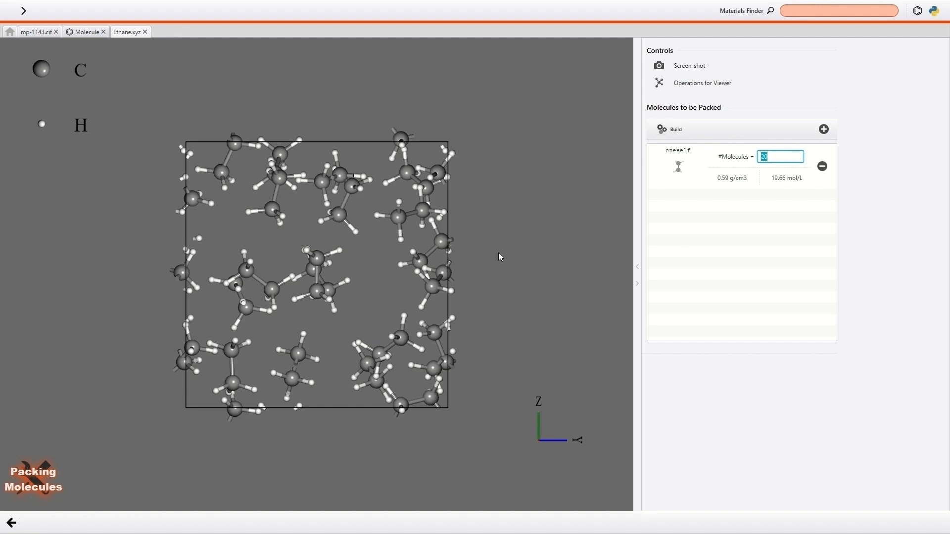
drag(434, 283, 405, 295)
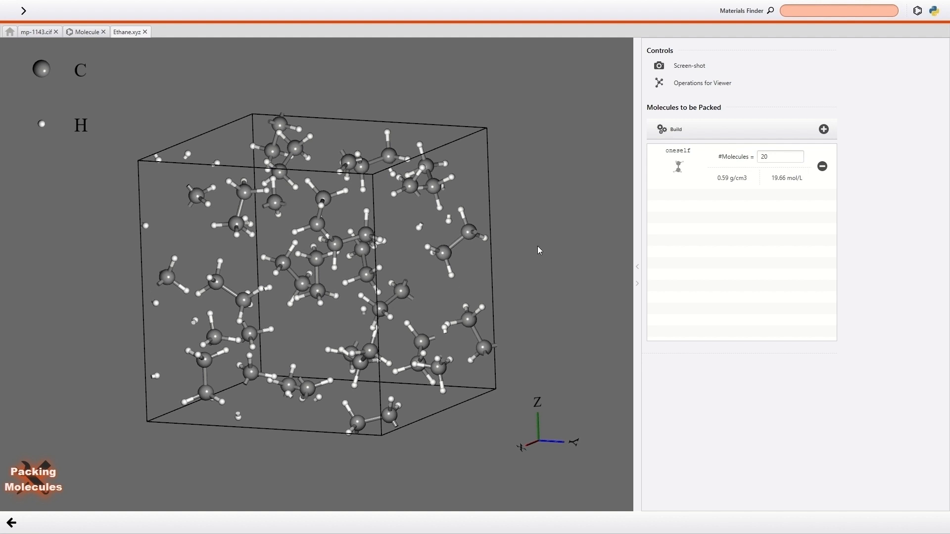
click(669, 134)
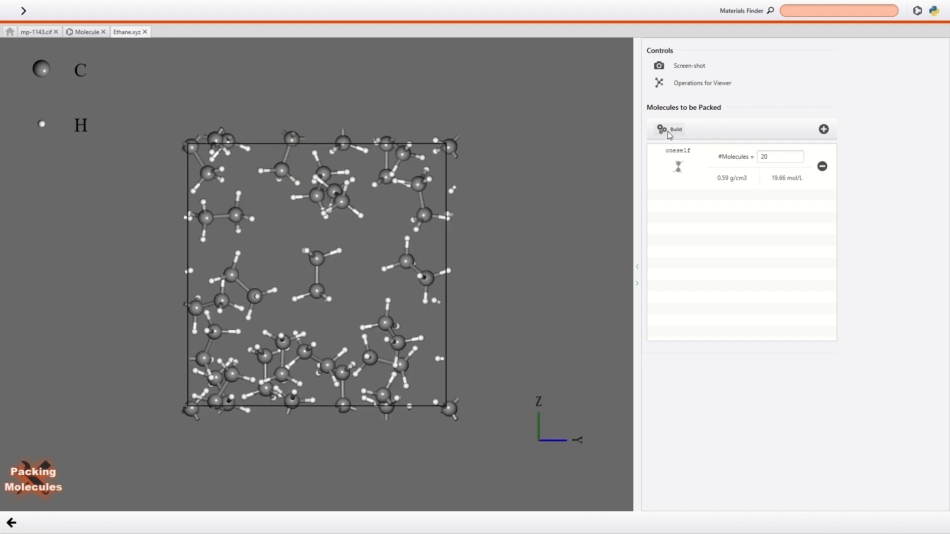
click(669, 135)
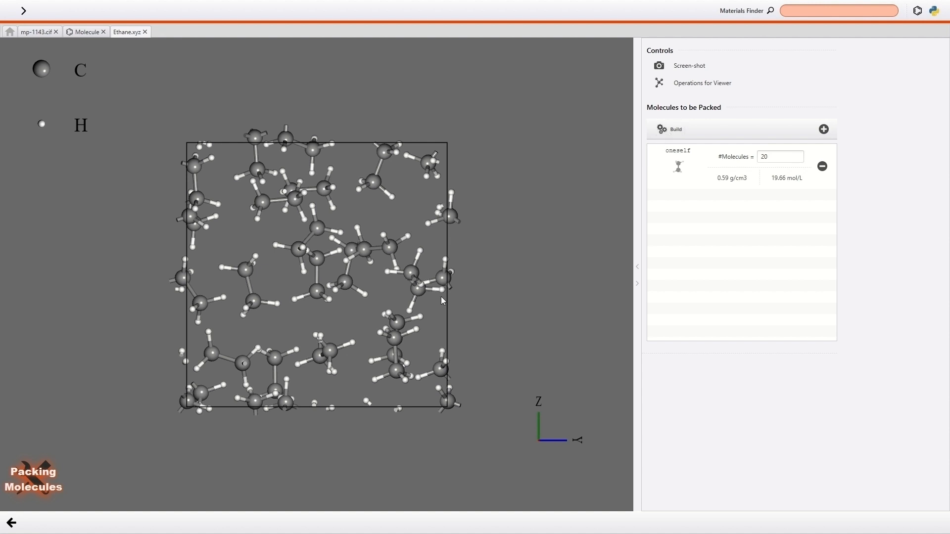
Finish the molecule packing and undo it to restore the single ethane molecule.
click(11, 523)
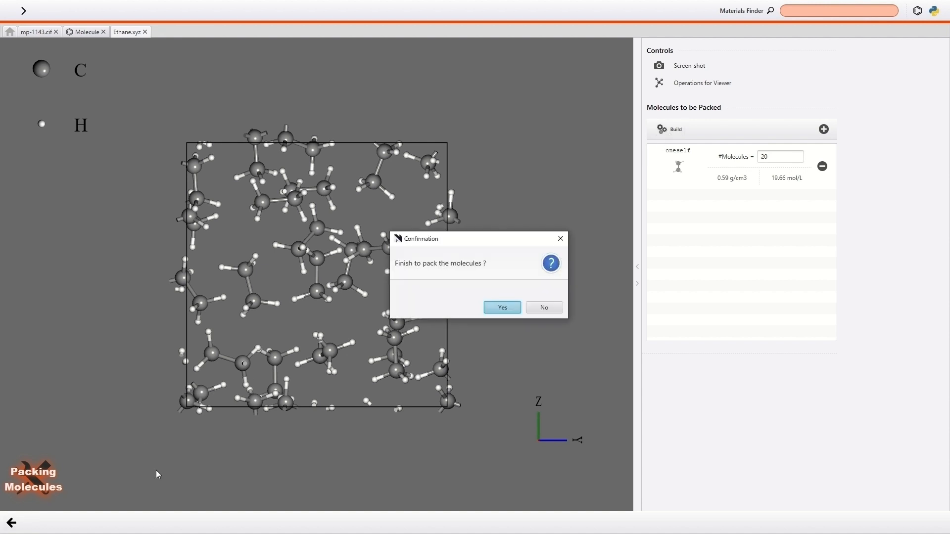
click(501, 307)
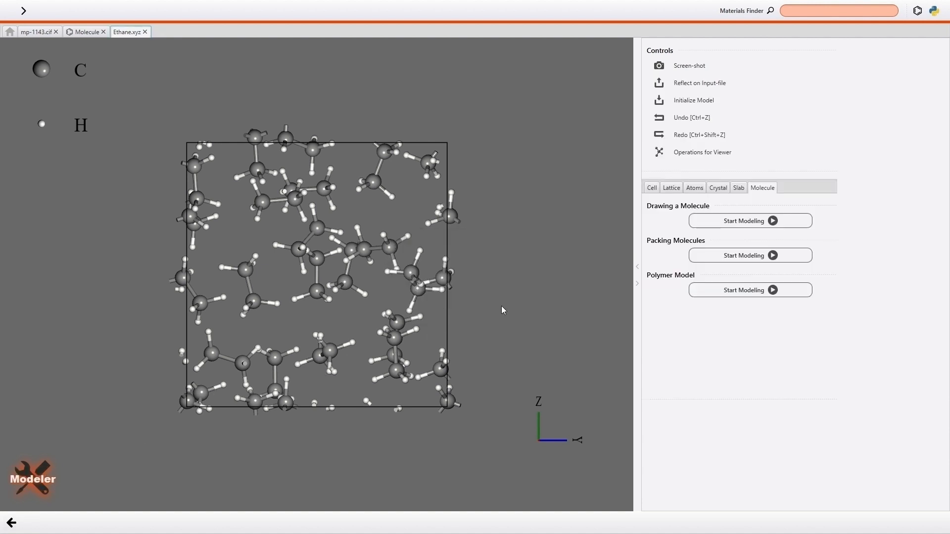
click(664, 122)
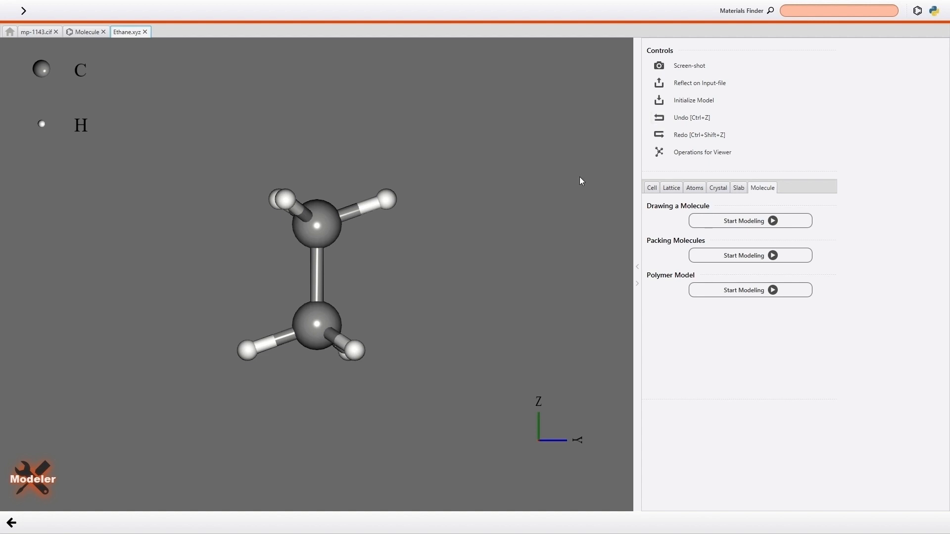
Open the mp-1143.cif interface model in the Modeler and build a supercell scaled 4 along a and 4 along b.
click(46, 32)
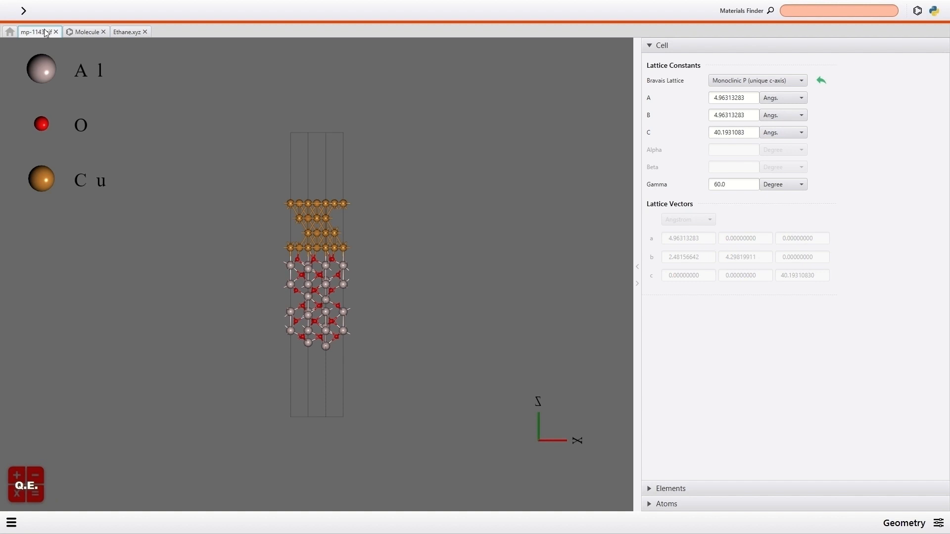
click(13, 522)
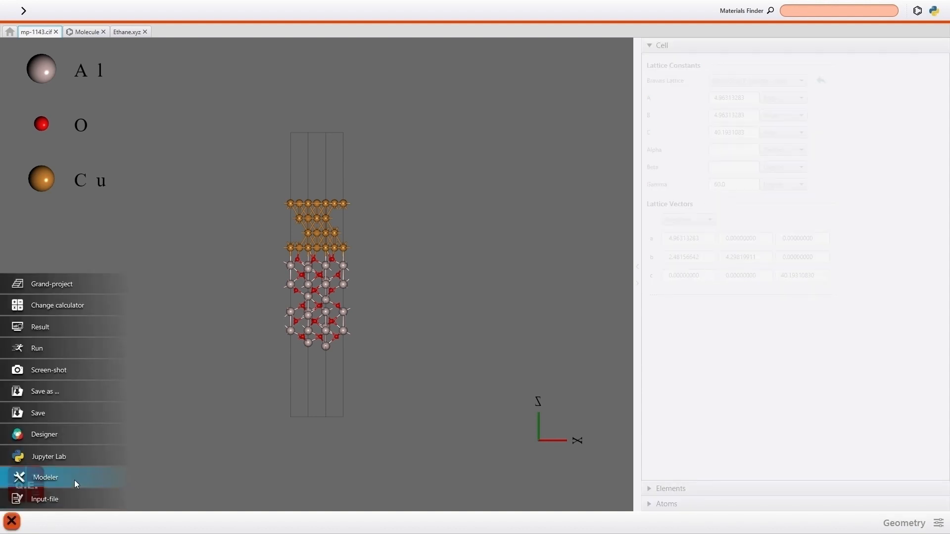
click(75, 482)
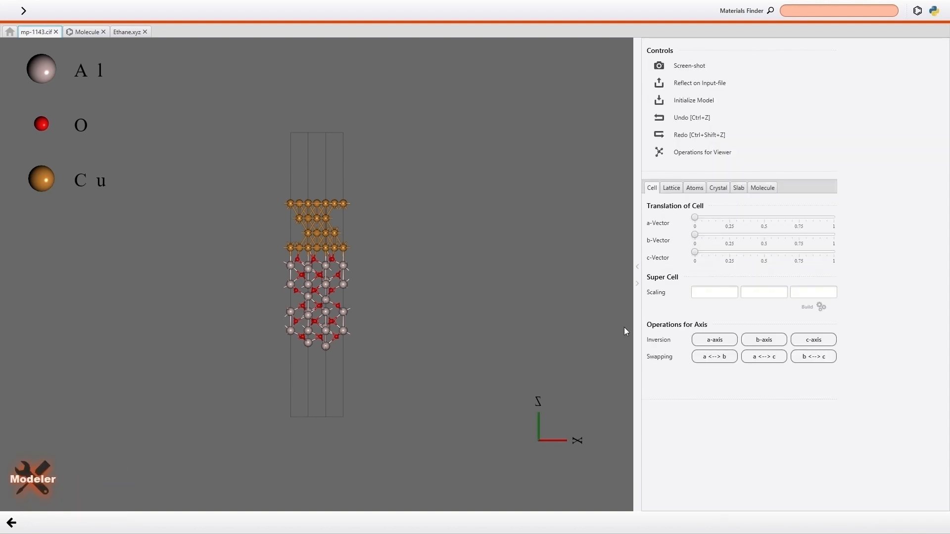
click(714, 292)
text(4)
key(Tab)
text(4)
click(809, 308)
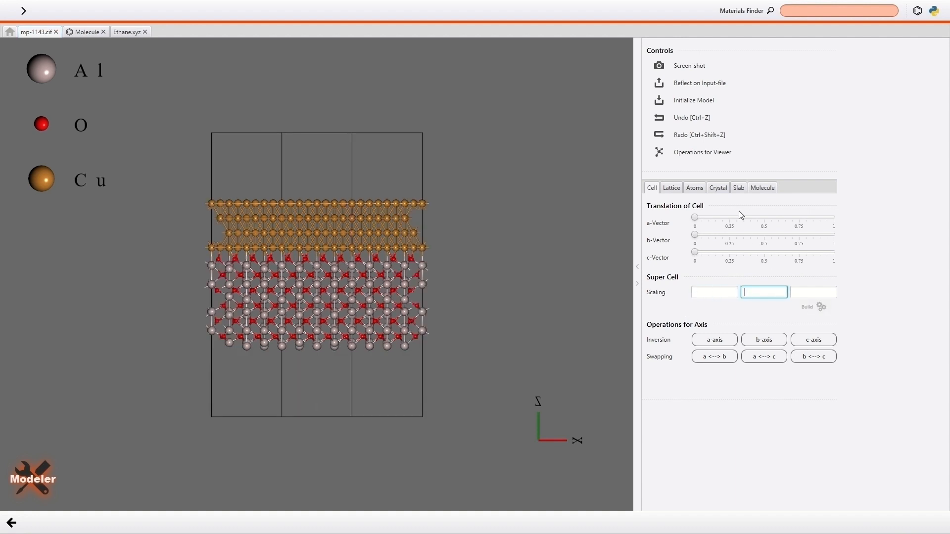
Change the slab's vacuum widths to 20 Å for the upper vacuum and 0 Å for the lower vacuum.
click(739, 188)
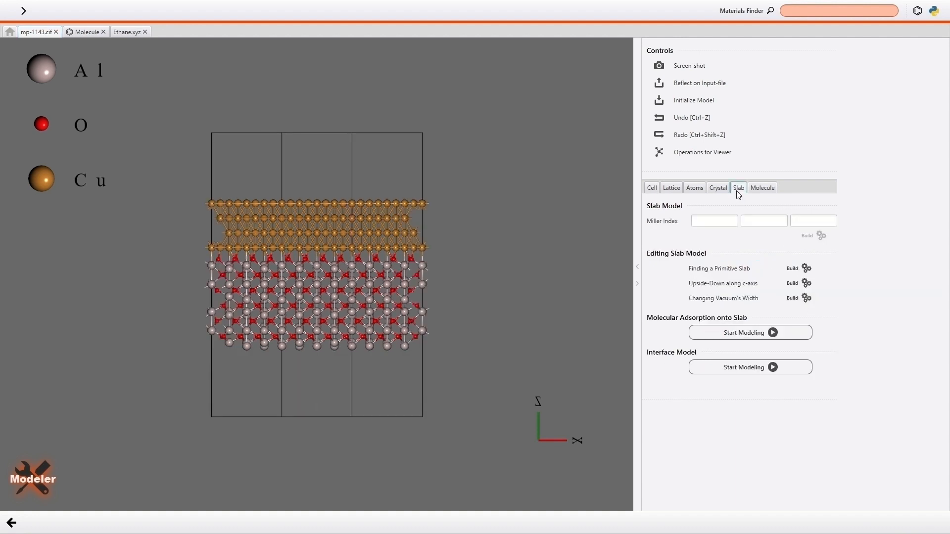
click(802, 298)
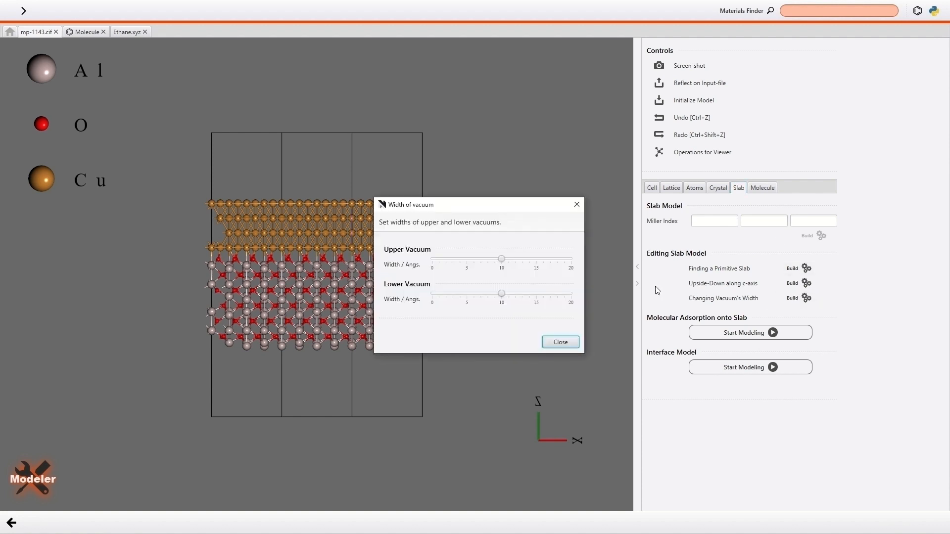
drag(503, 259, 581, 267)
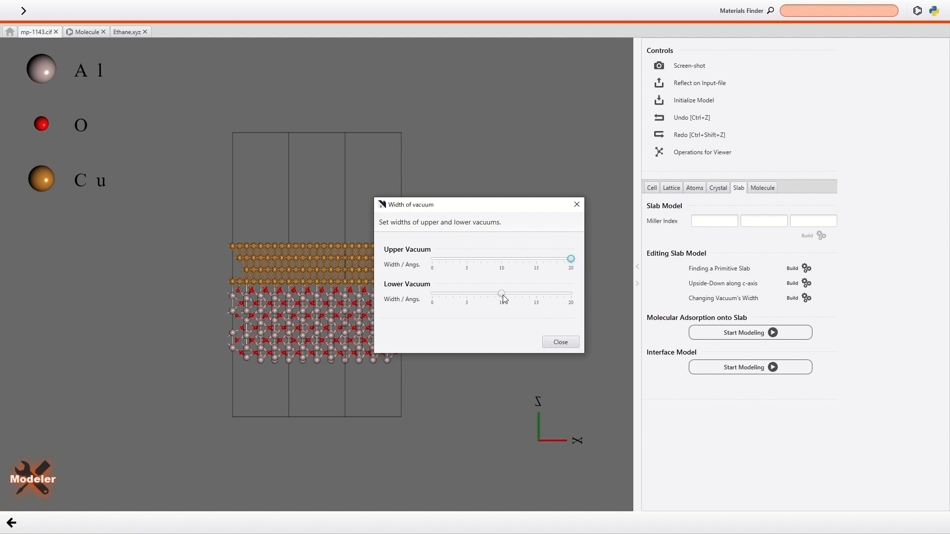
drag(503, 295, 425, 292)
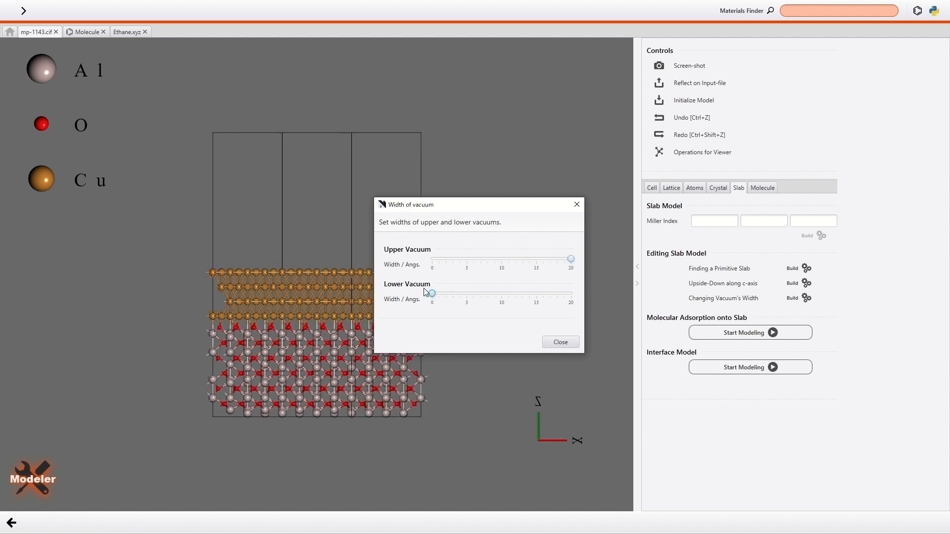
click(553, 342)
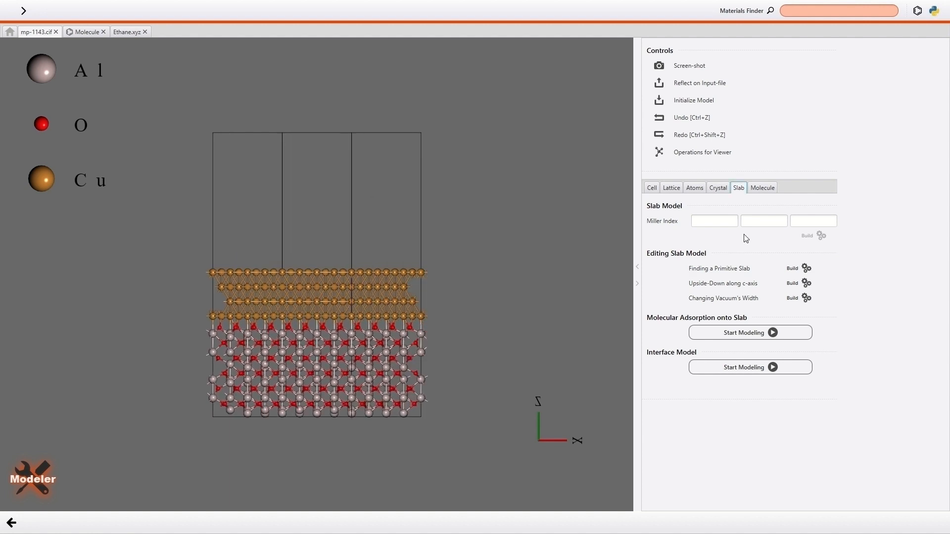
Start polymer modeling on the enlarged interface slab, continuing despite the limited space.
click(764, 191)
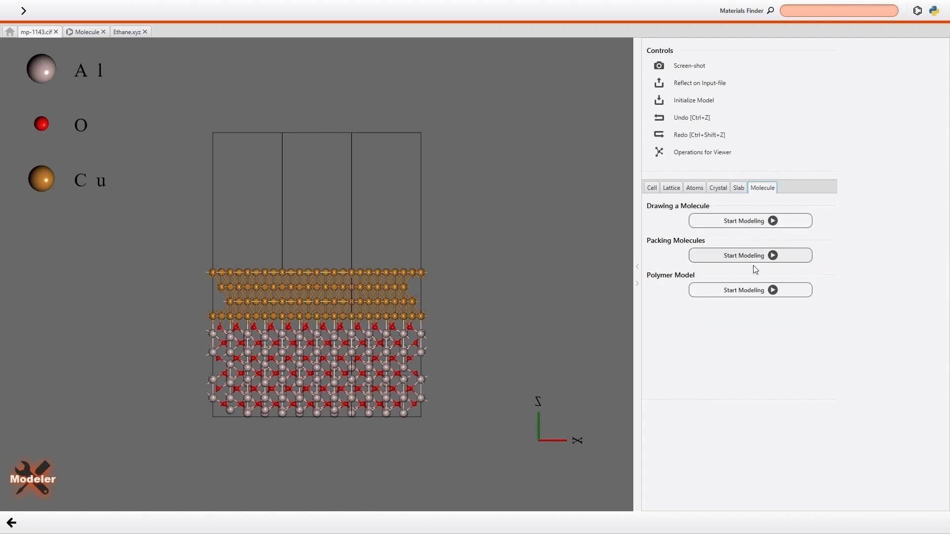
click(749, 292)
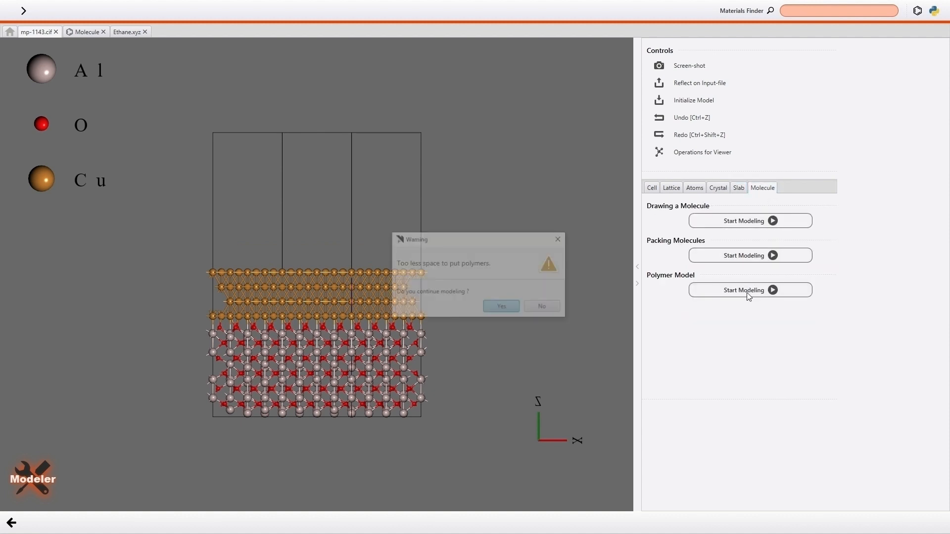
click(501, 308)
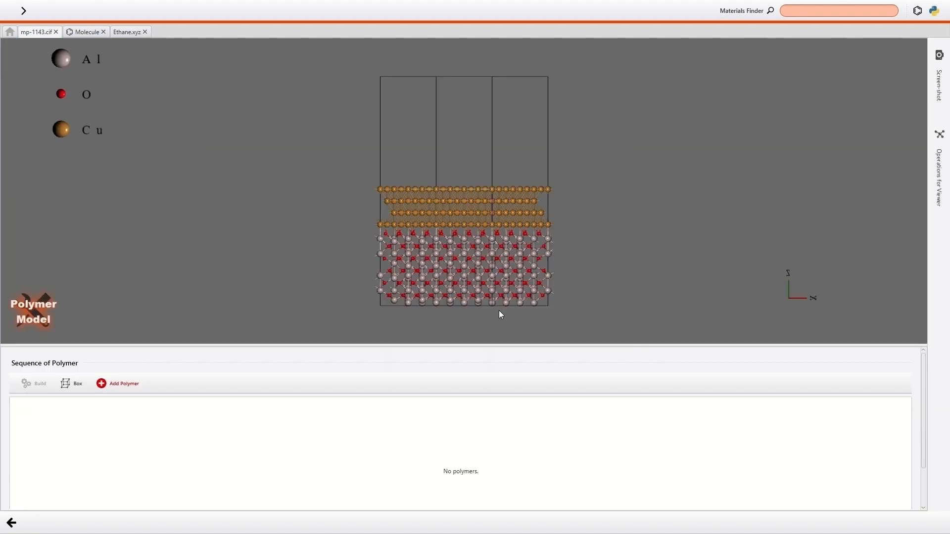
Add a polymer to the sequence, choosing Ethane.xyz as its monomer molecule.
click(126, 385)
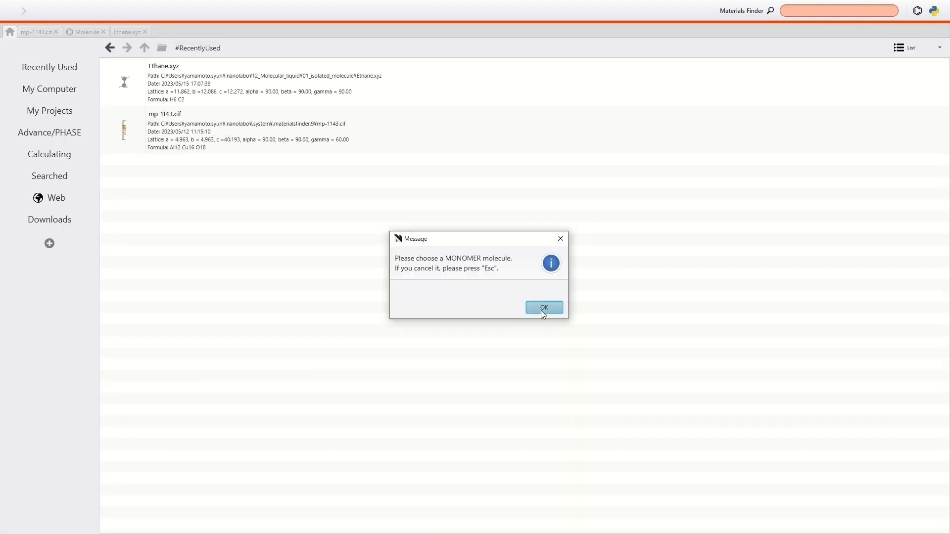
click(543, 308)
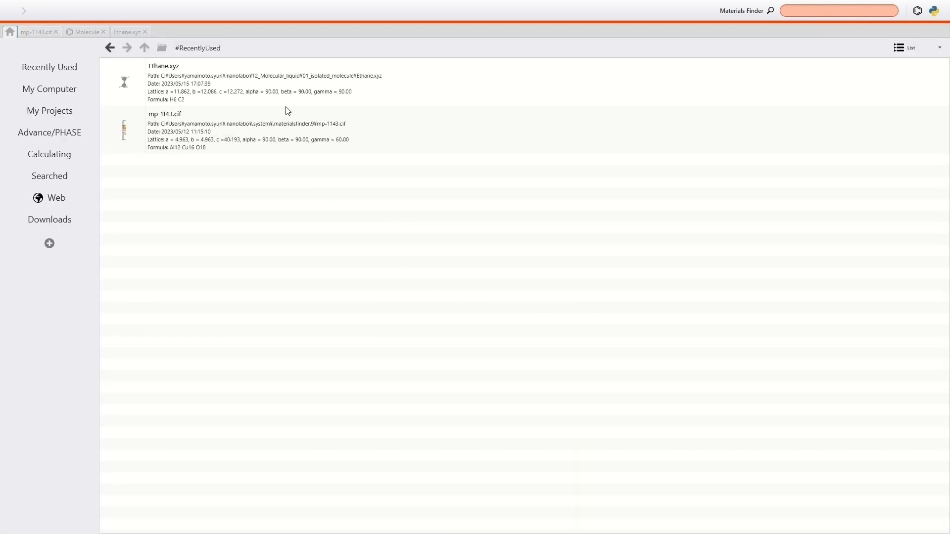
double_click(279, 96)
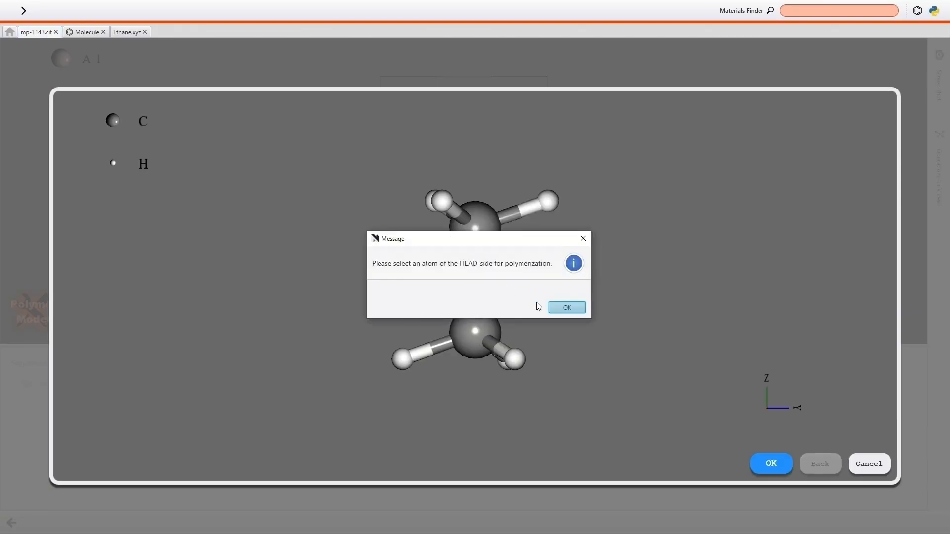
Define the ethane monomer with a hydrogen on the upper carbon as HEAD side and one on the lower carbon as TAIL side.
click(563, 308)
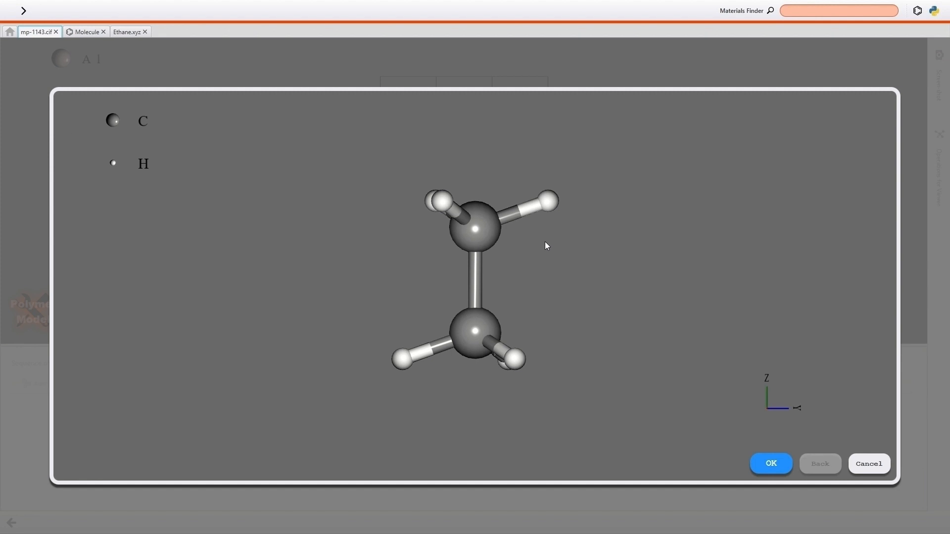
click(545, 204)
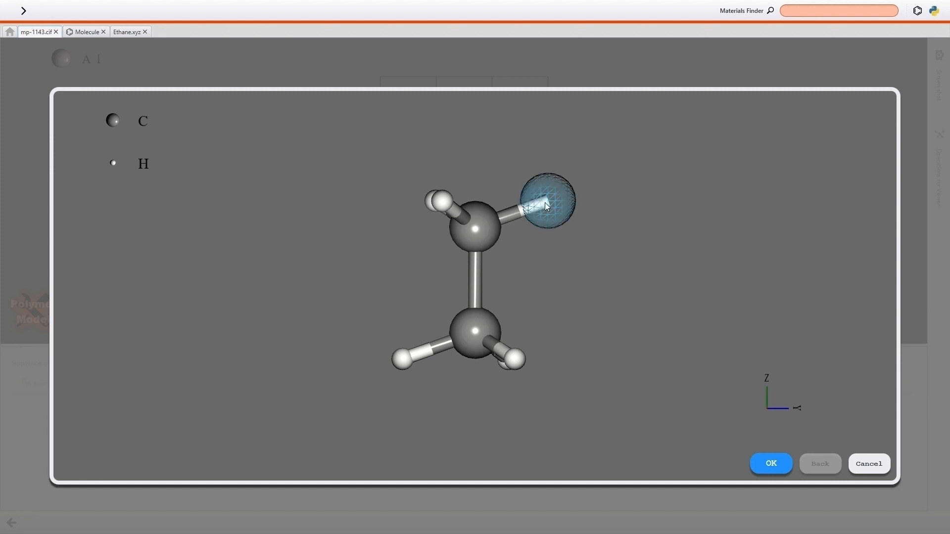
click(787, 464)
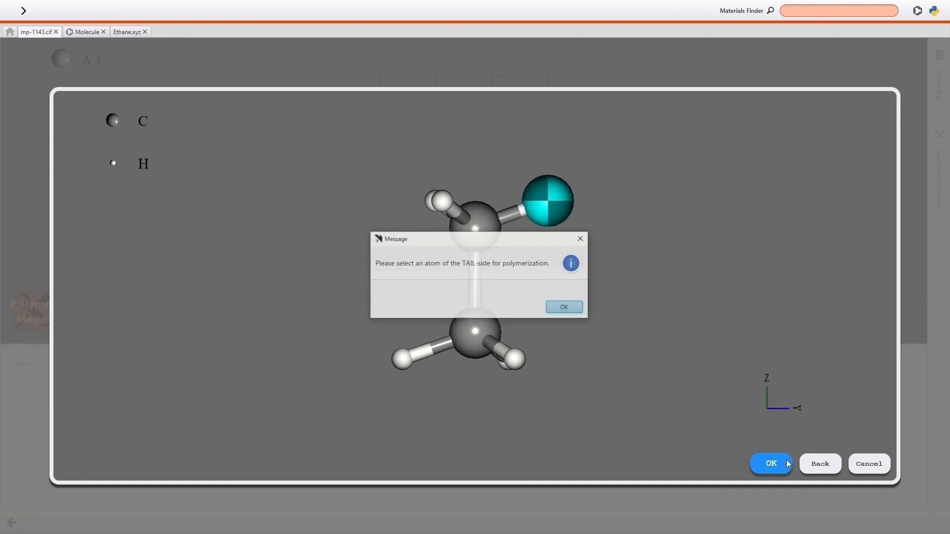
click(554, 310)
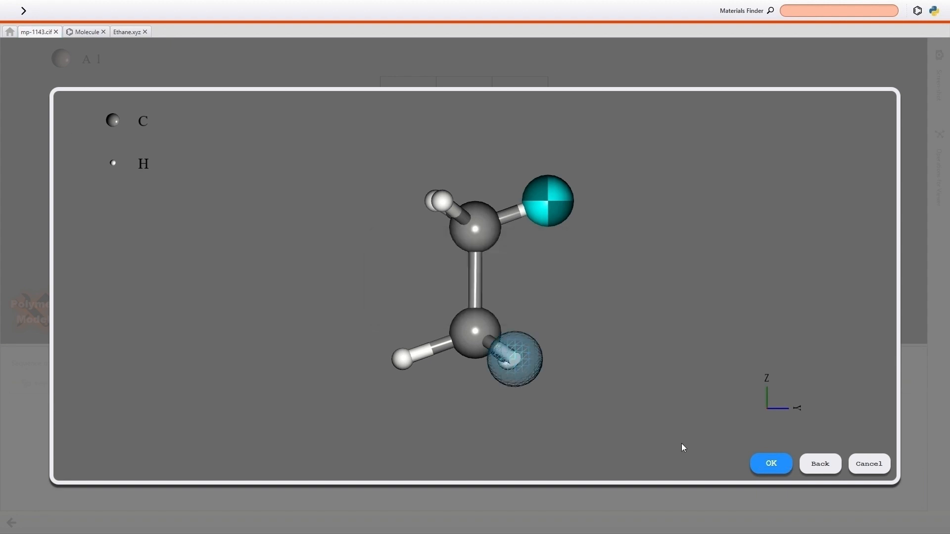
click(762, 465)
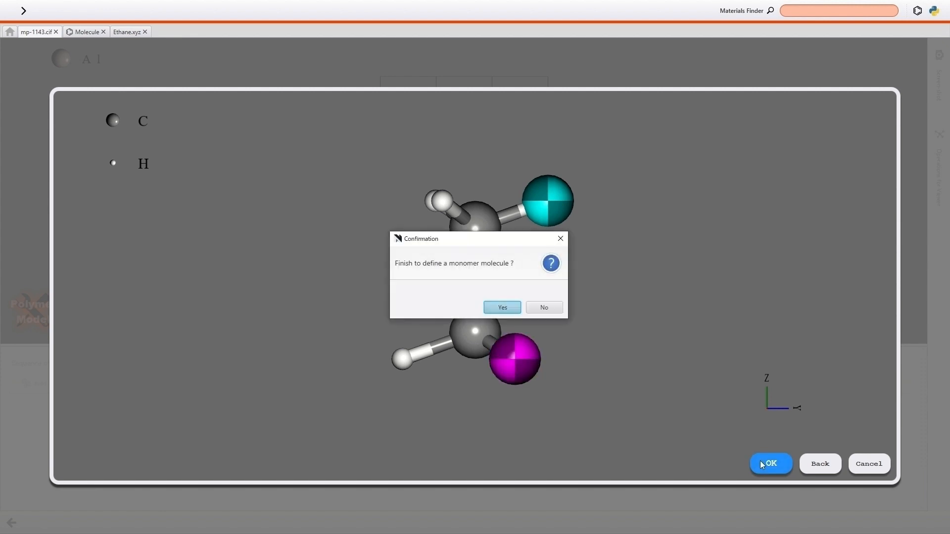
click(491, 307)
Set the number of ethane monomers in the chain to 100 and build the polymer in the vacuum above the slab.
click(565, 310)
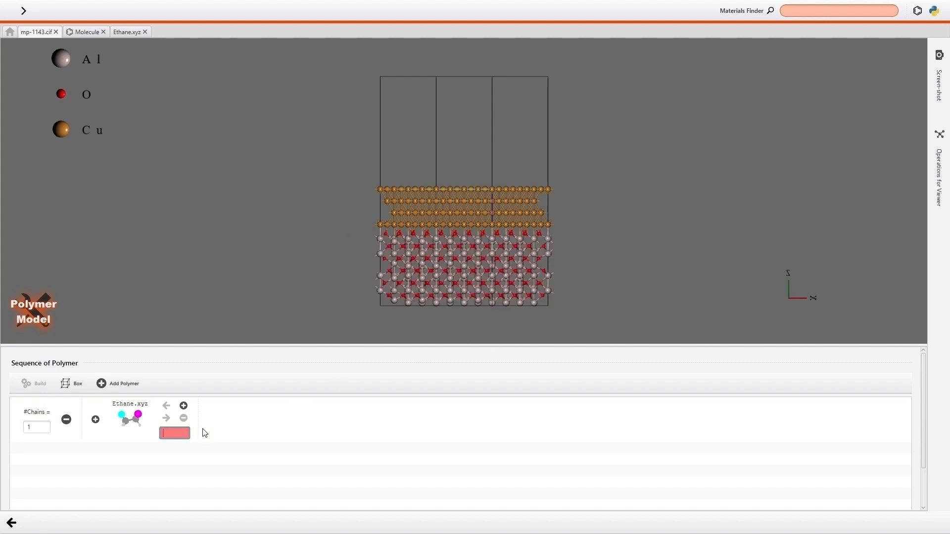
text(100)
click(30, 384)
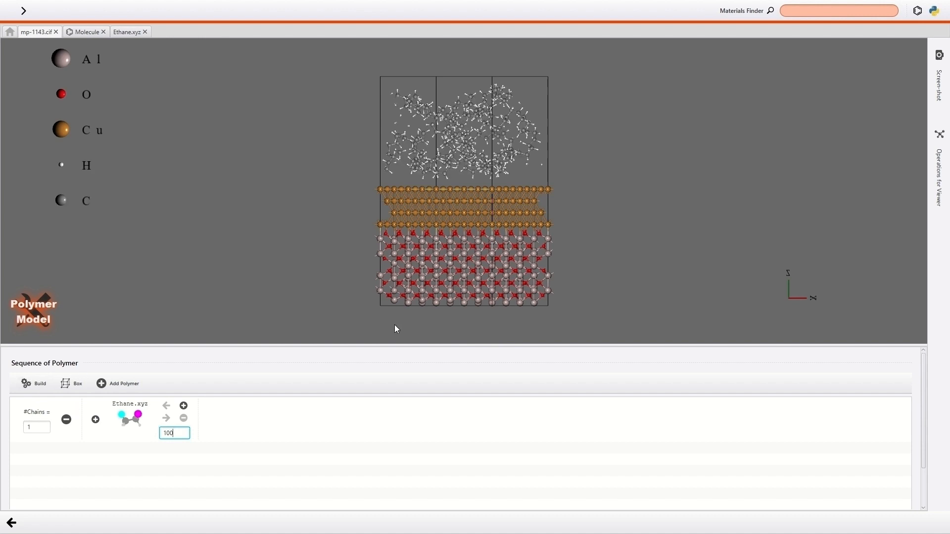
mouse_move(515, 272)
mouse_down()
mouse_move(464, 275)
mouse_move(522, 278)
mouse_up()
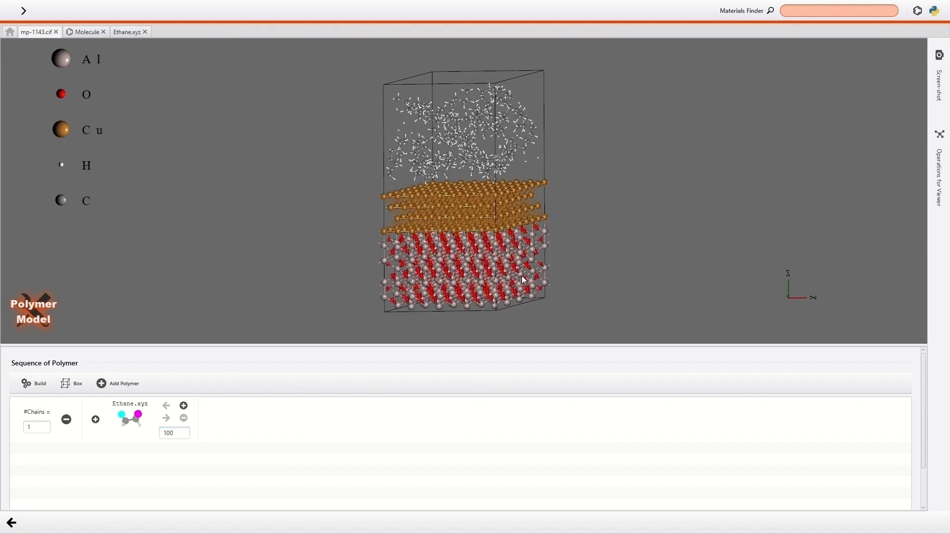